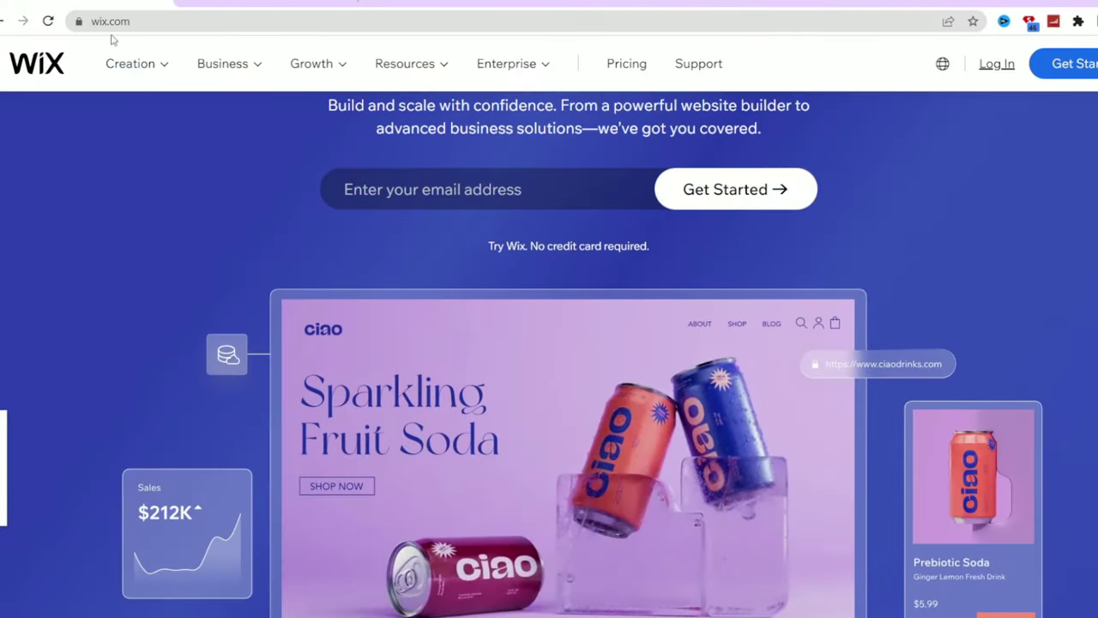
Look over the Wix home page and its website templates section
{"action": "scroll", "coordinate": [608, 435], "scroll_direction": "up", "scroll_amount": 3}
{"action": "left_click_drag", "start_coordinate": [325, 215], "coordinate": [825, 295]}
{"action": "left_click", "coordinate": [828, 302]}
{"action": "scroll", "coordinate": [832, 309], "scroll_direction": "down", "scroll_amount": 10}
{"action": "scroll", "coordinate": [832, 312], "scroll_direction": "down", "scroll_amount": 7}
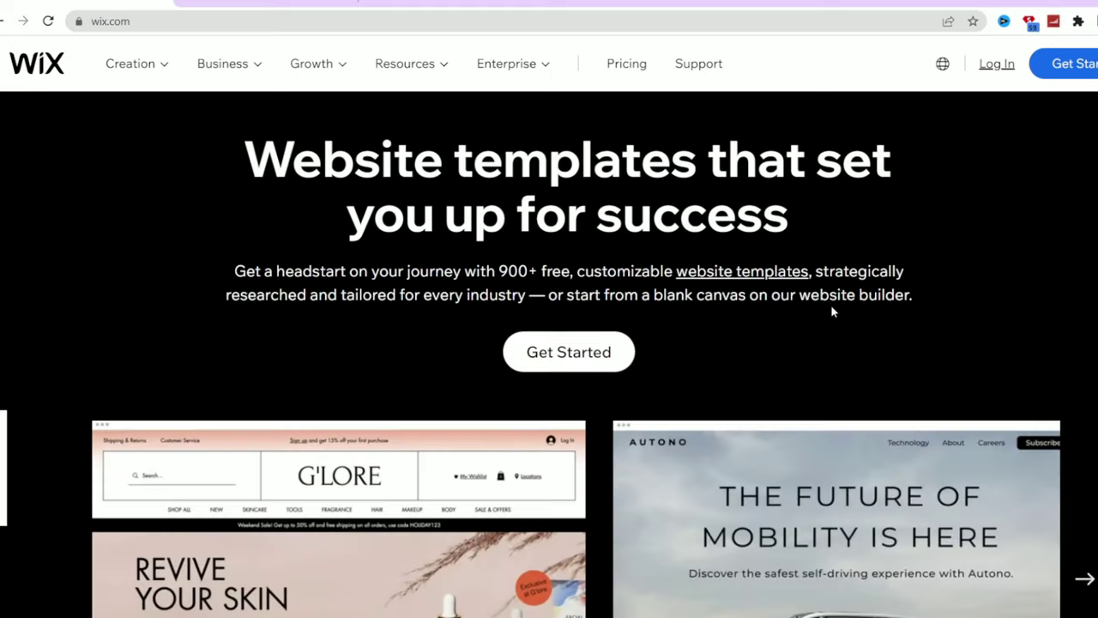
{"action": "scroll", "coordinate": [789, 471], "scroll_direction": "up", "scroll_amount": 15}
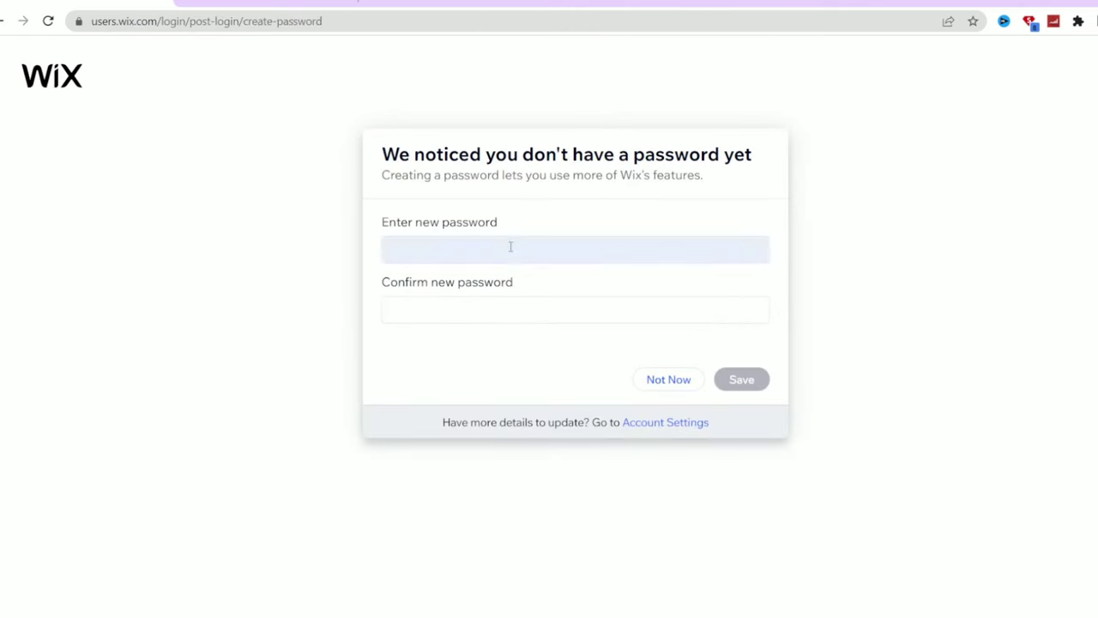
Enter and confirm a new account password, and save it
{"action": "left_click", "coordinate": [541, 248]}
{"action": "key", "text": "ctrl+v"}
{"action": "type", "text": "•••"}
{"action": "key", "text": "Tab"}
{"action": "left_click", "coordinate": [579, 308]}
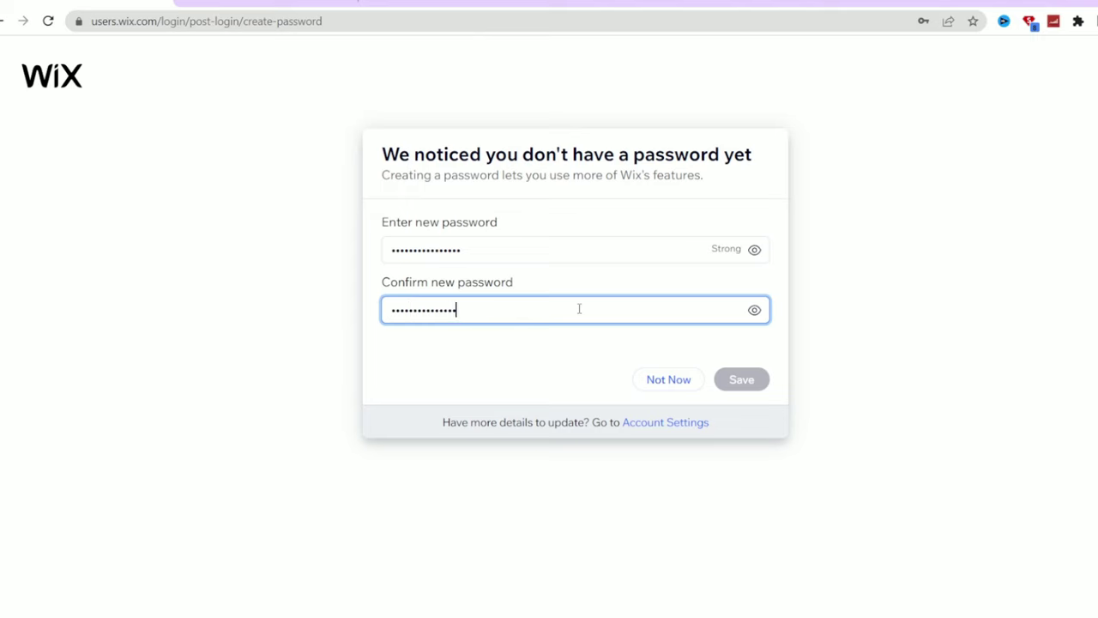
{"action": "left_click", "coordinate": [748, 382]}
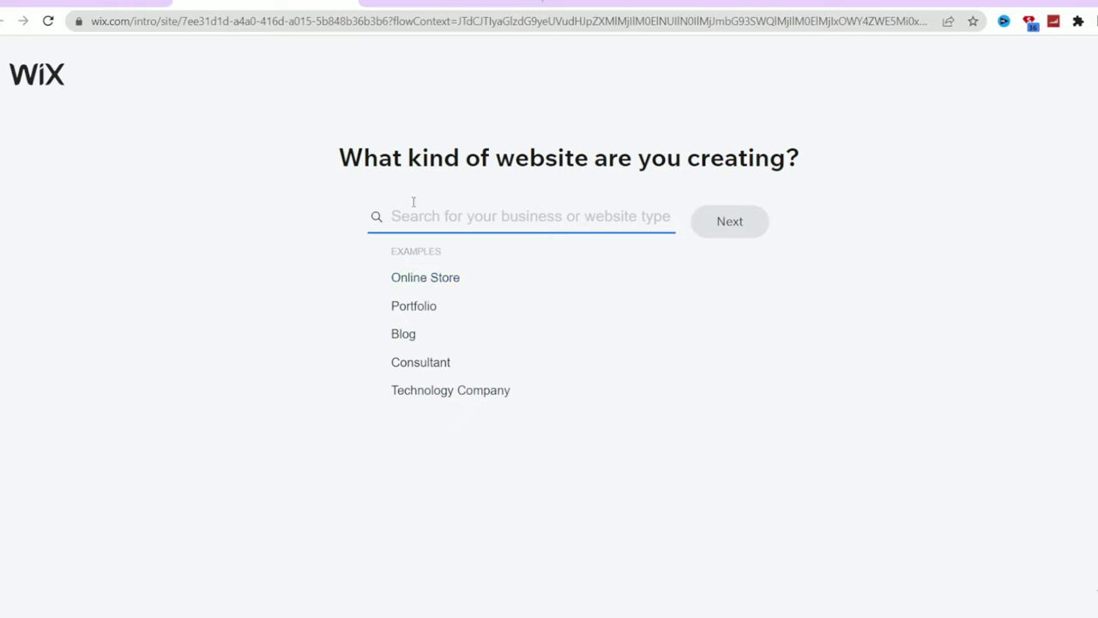
Choose Online Fitness Equipment Store as the kind of website and continue past the store name without entering one
{"action": "type", "text": "fashion"}
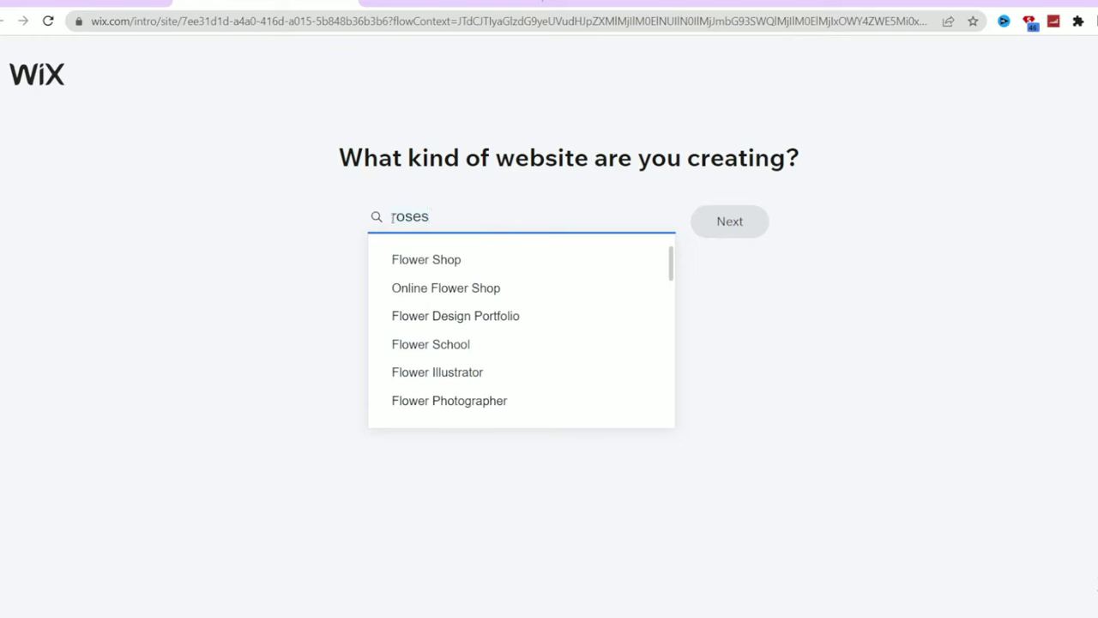
{"action": "double_click", "coordinate": [392, 217]}
{"action": "type", "text": "online sh"}
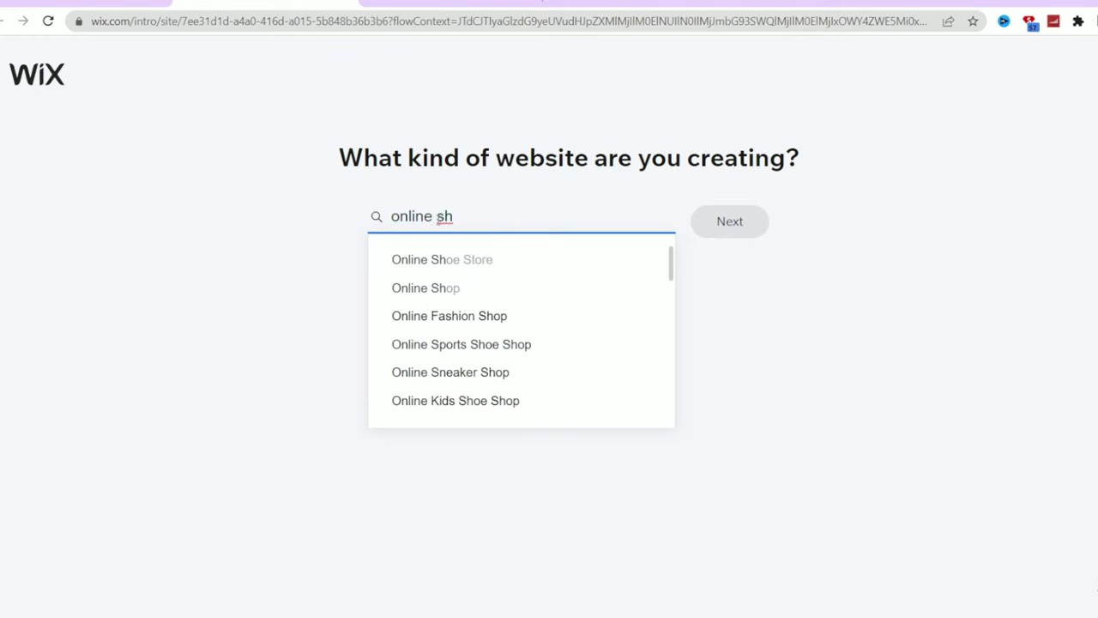
{"action": "type", "text": "s"}
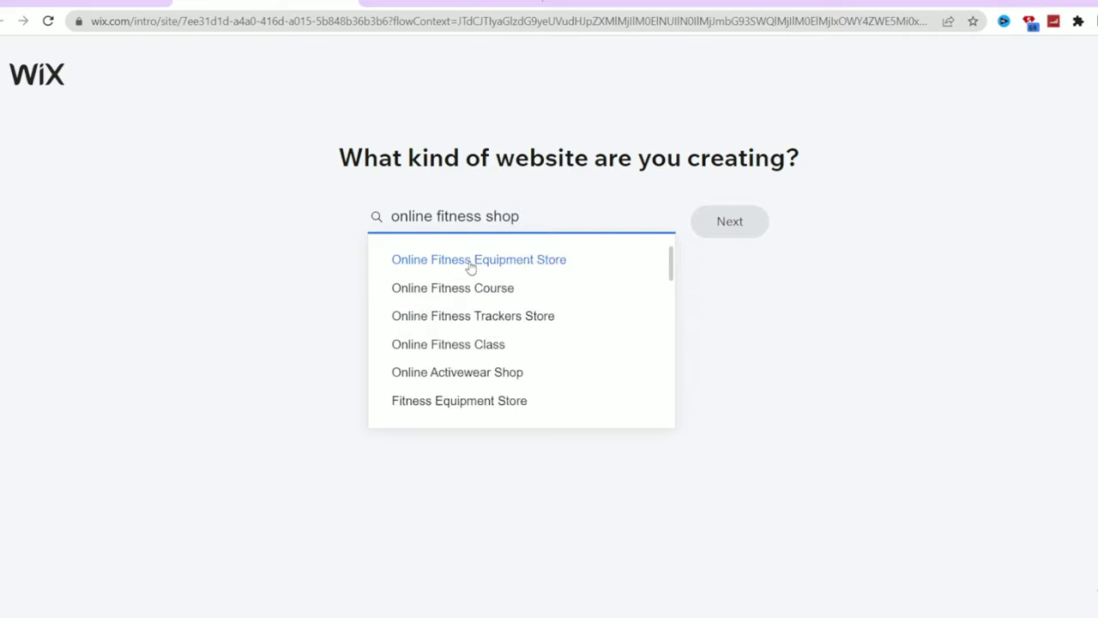
{"action": "left_click", "coordinate": [480, 260]}
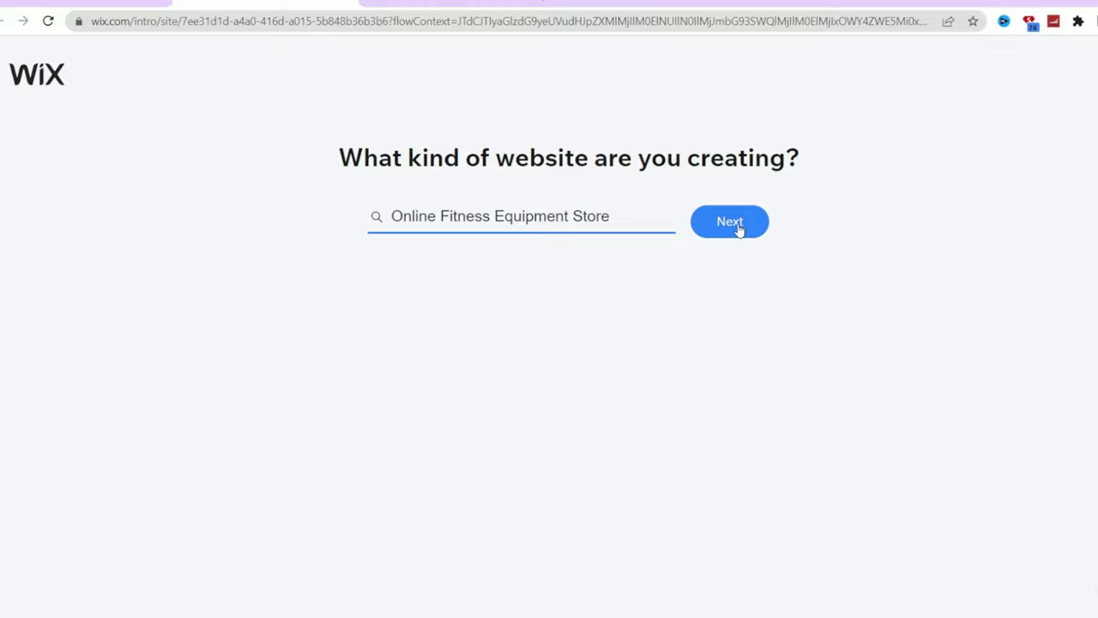
{"action": "left_click", "coordinate": [738, 230]}
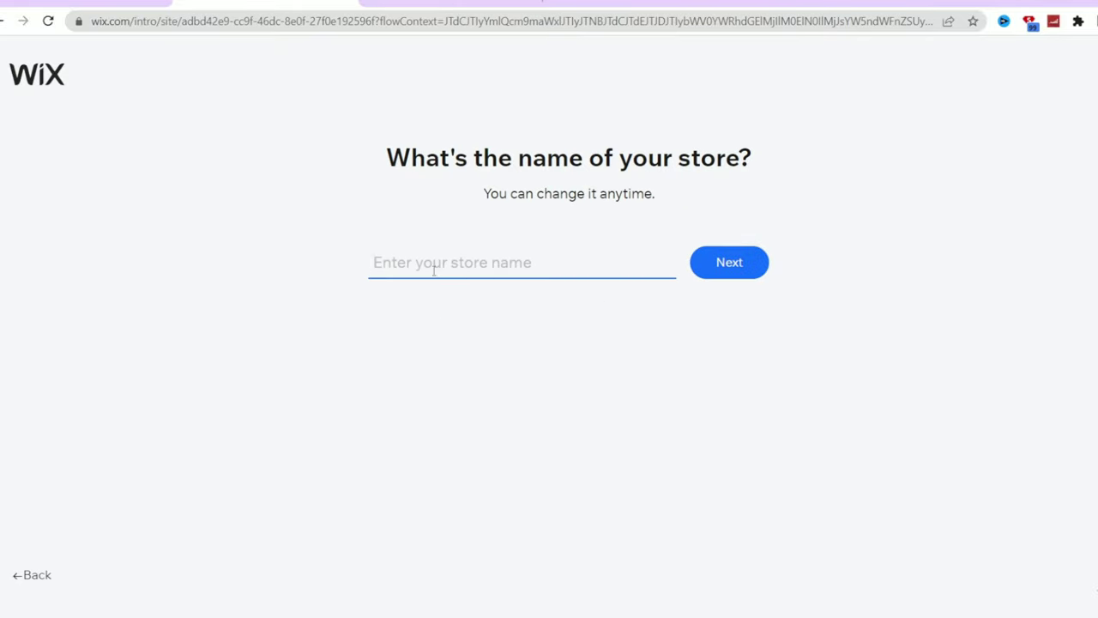
{"action": "left_click", "coordinate": [730, 264]}
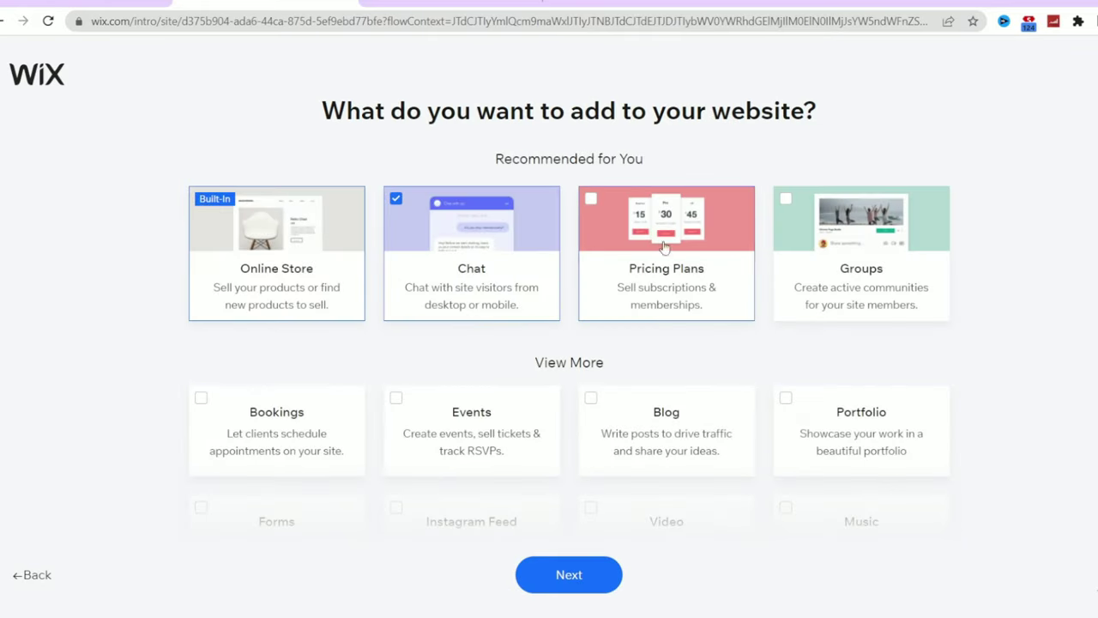
Review the features on offer for the website, keep only Online Store and Chat selected, and continue
{"action": "scroll", "coordinate": [292, 193], "scroll_direction": "down", "scroll_amount": 2}
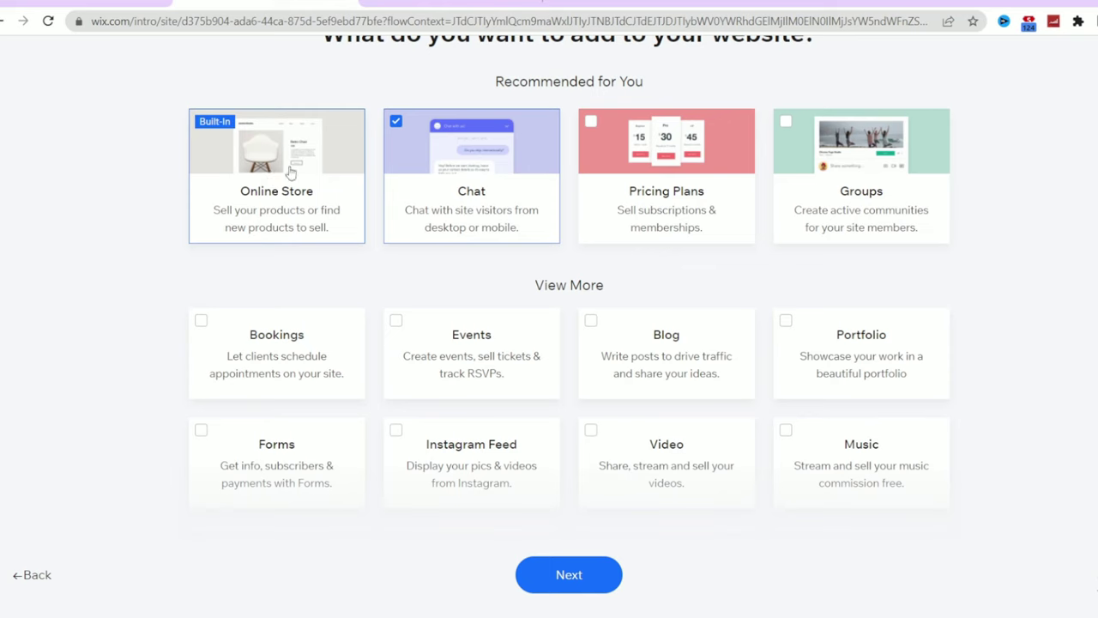
{"action": "scroll", "coordinate": [489, 403], "scroll_direction": "down", "scroll_amount": 2}
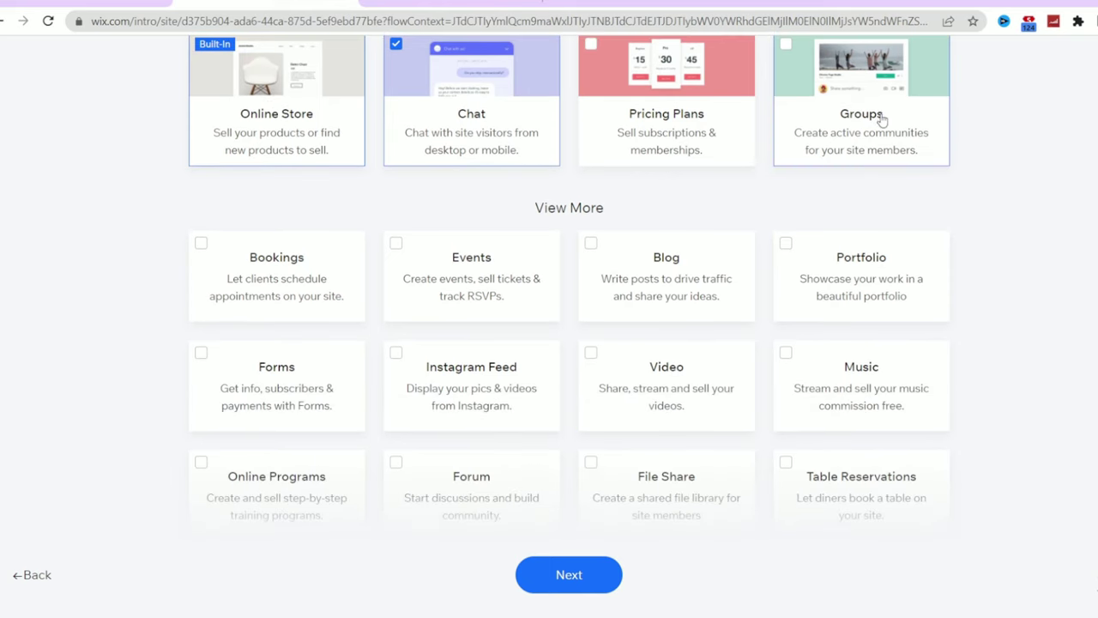
{"action": "scroll", "coordinate": [603, 283], "scroll_direction": "down", "scroll_amount": 2}
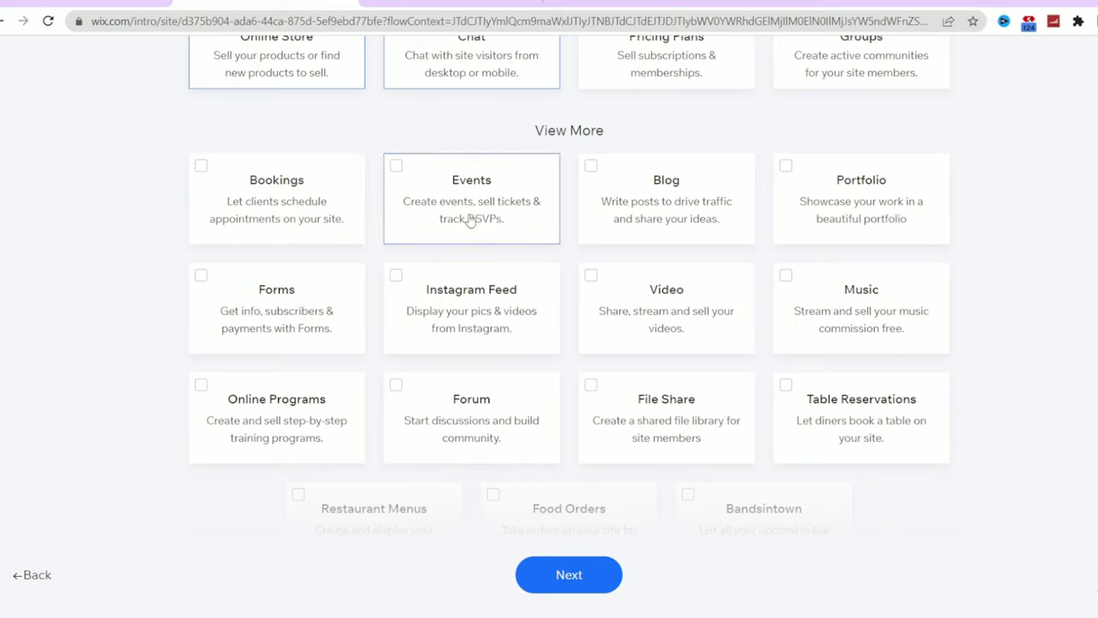
{"action": "scroll", "coordinate": [846, 421], "scroll_direction": "down", "scroll_amount": 2}
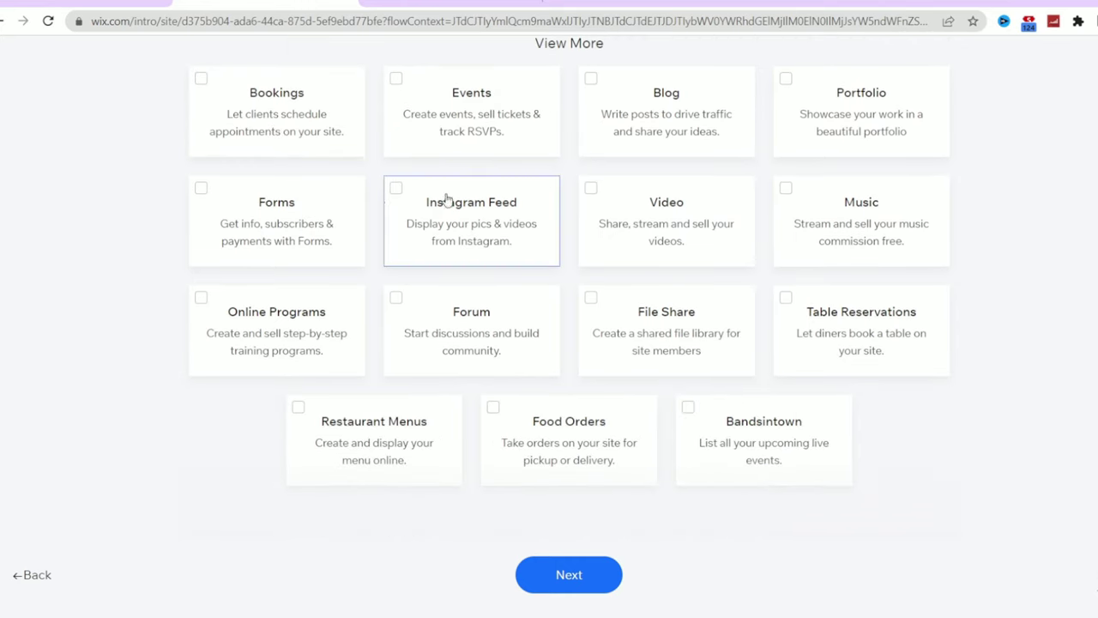
{"action": "scroll", "coordinate": [543, 380], "scroll_direction": "up", "scroll_amount": 2}
{"action": "scroll", "coordinate": [318, 417], "scroll_direction": "down", "scroll_amount": 2}
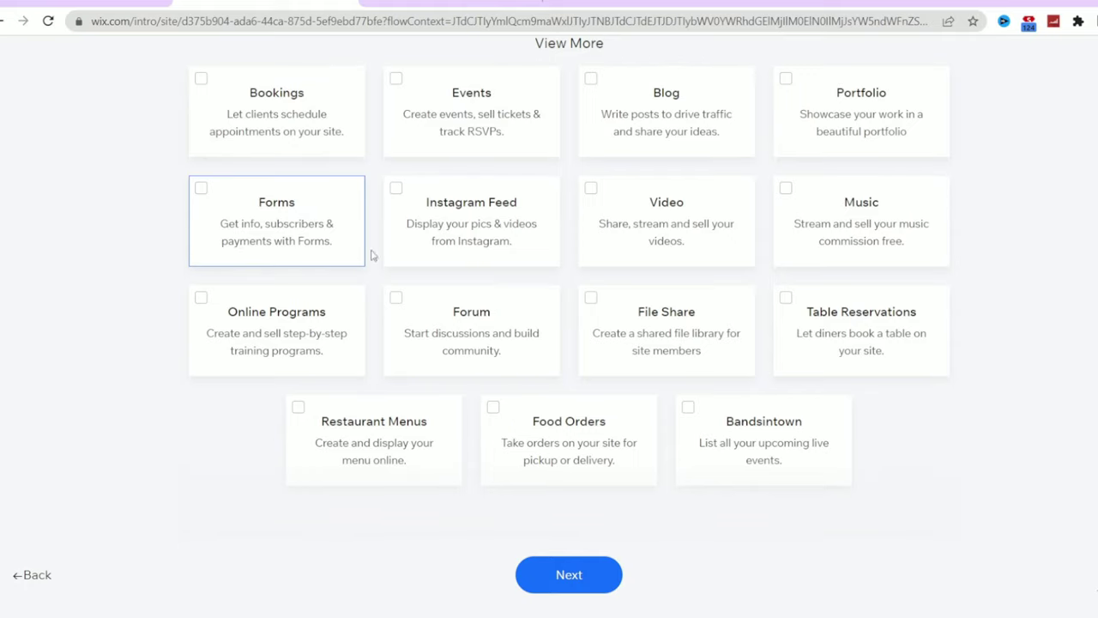
{"action": "scroll", "coordinate": [345, 262], "scroll_direction": "up", "scroll_amount": 1}
{"action": "scroll", "coordinate": [345, 262], "scroll_direction": "up", "scroll_amount": 3}
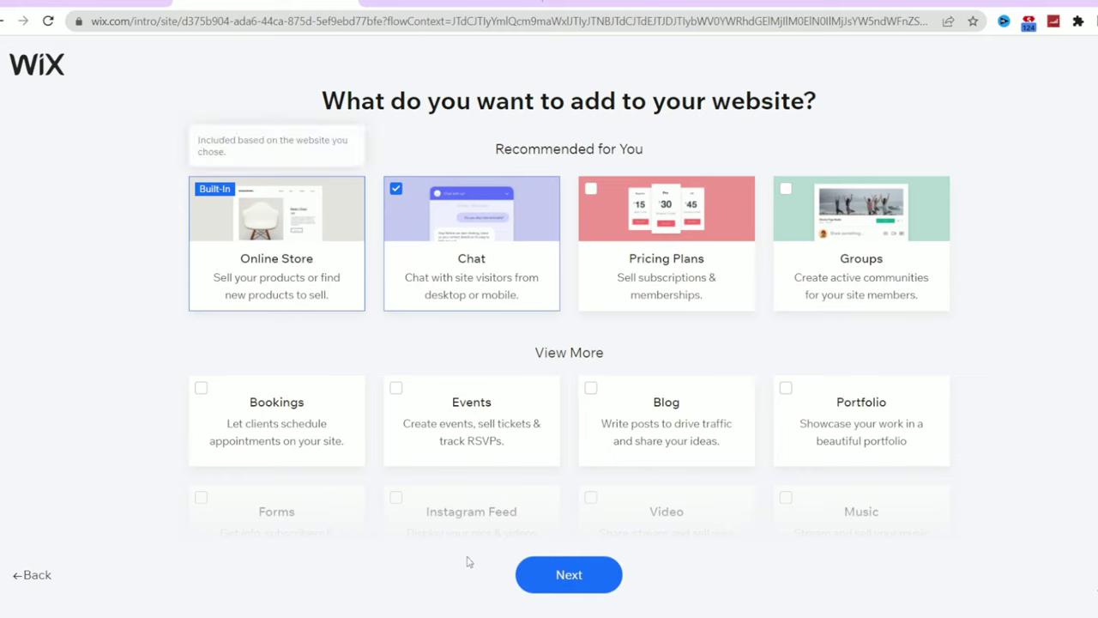
{"action": "left_click", "coordinate": [605, 582]}
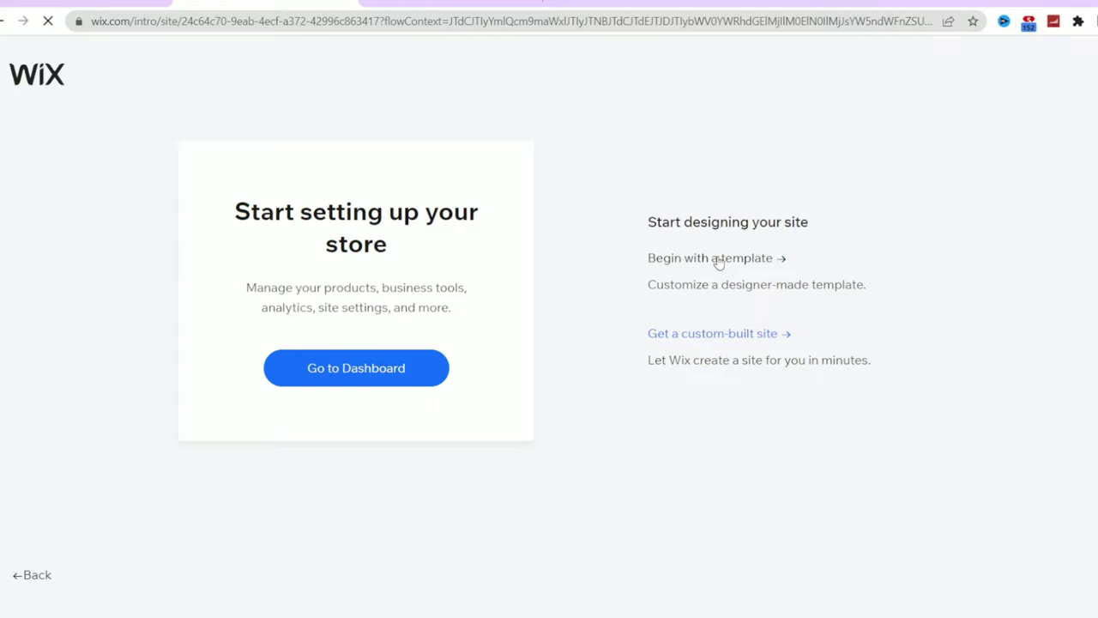
Browse the first two pages of template results for Online Fitness Equipment Store
{"action": "scroll", "coordinate": [713, 250], "scroll_direction": "down", "scroll_amount": 3}
{"action": "scroll", "coordinate": [361, 270], "scroll_direction": "up", "scroll_amount": 3}
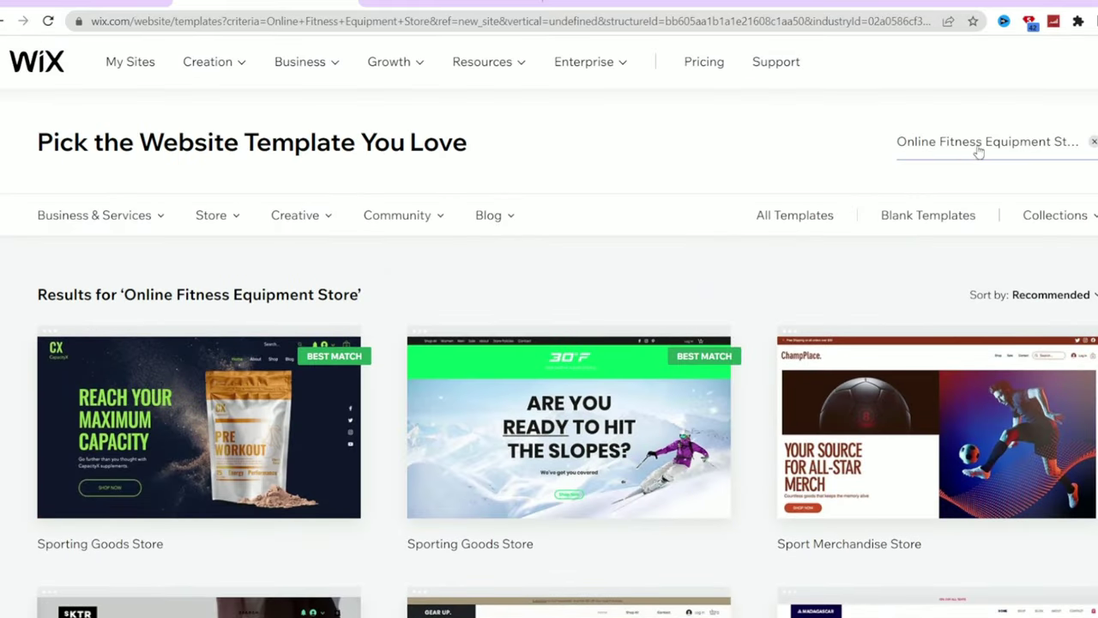
{"action": "scroll", "coordinate": [870, 503], "scroll_direction": "down", "scroll_amount": 8}
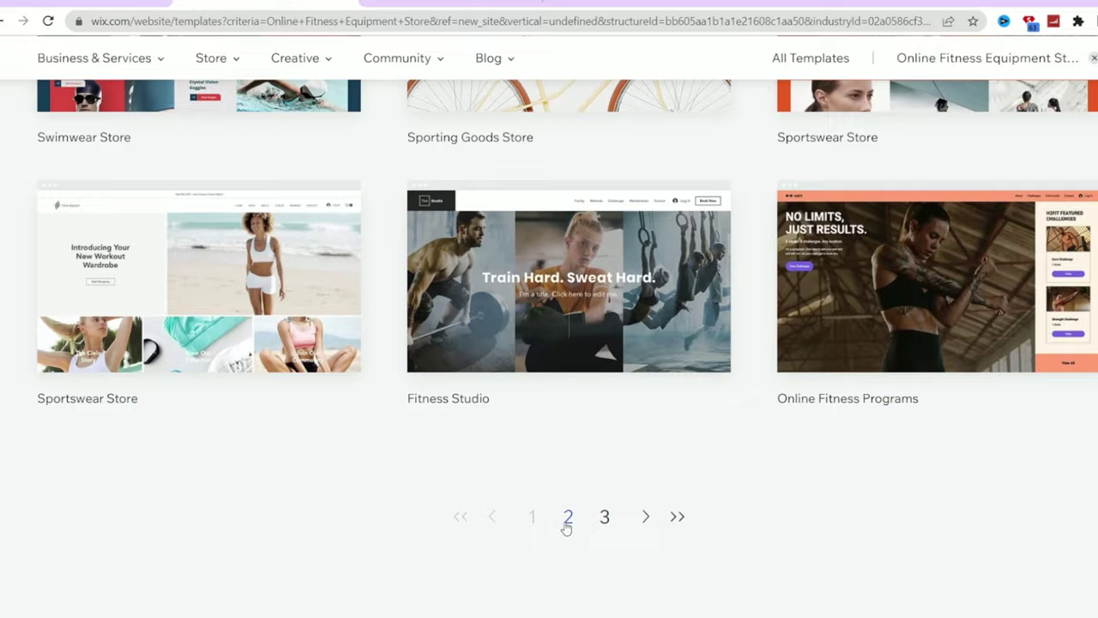
{"action": "left_click", "coordinate": [567, 517]}
{"action": "scroll", "coordinate": [385, 456], "scroll_direction": "down", "scroll_amount": 8}
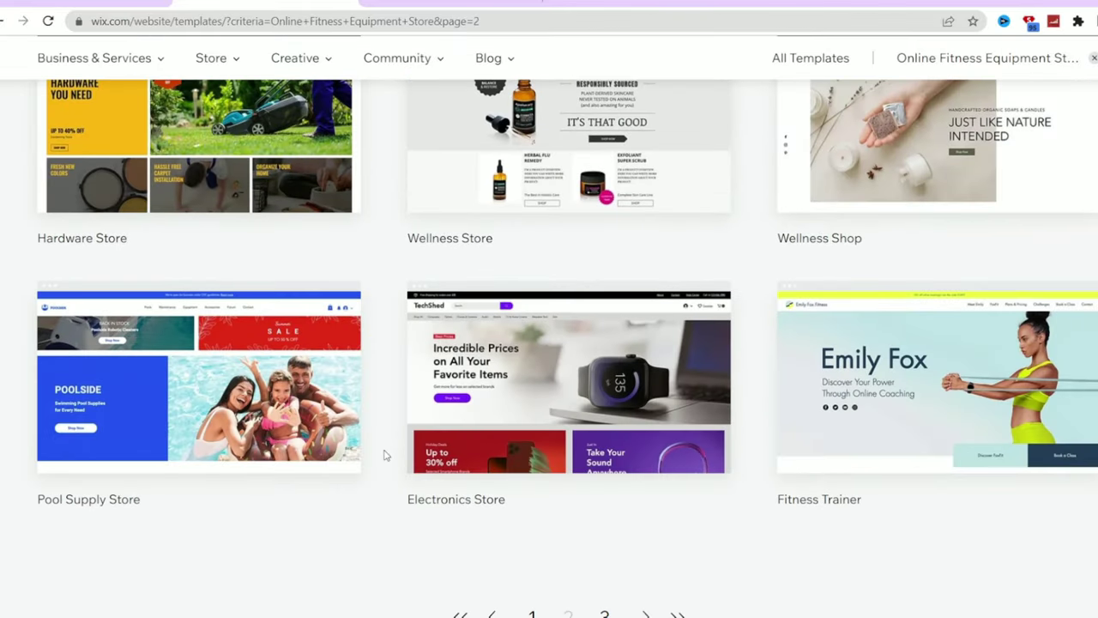
{"action": "scroll", "coordinate": [386, 455], "scroll_direction": "up", "scroll_amount": 10}
List all website templates and look through them
{"action": "left_click", "coordinate": [775, 177]}
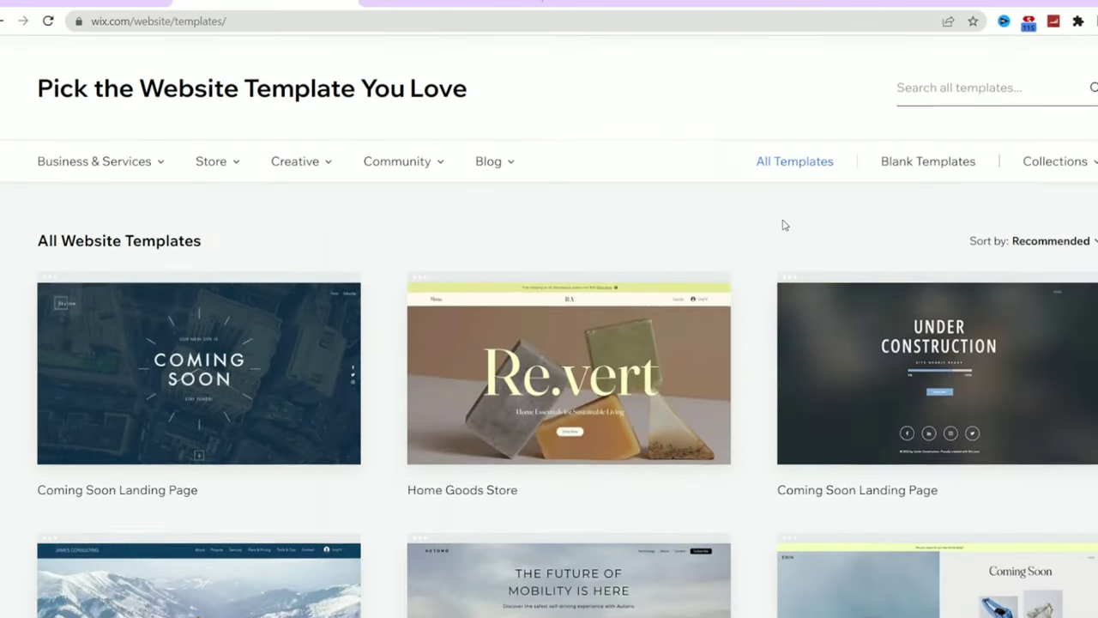
{"action": "scroll", "coordinate": [277, 520], "scroll_direction": "down", "scroll_amount": 10}
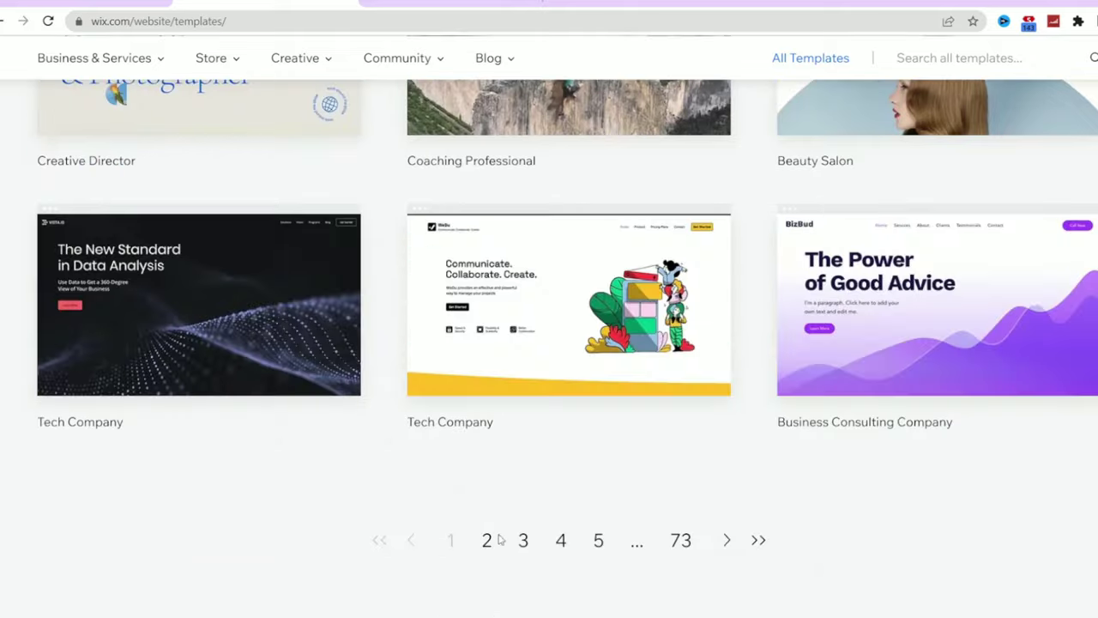
{"action": "left_click", "coordinate": [490, 539]}
{"action": "scroll", "coordinate": [468, 469], "scroll_direction": "down", "scroll_amount": 5}
{"action": "scroll", "coordinate": [331, 468], "scroll_direction": "up", "scroll_amount": 8}
Search the templates for "fitness" and go to the second page of results
{"action": "left_click", "coordinate": [932, 144]}
{"action": "type", "text": "fitness"}
{"action": "key", "text": "Return"}
{"action": "scroll", "coordinate": [475, 427], "scroll_direction": "down", "scroll_amount": 15}
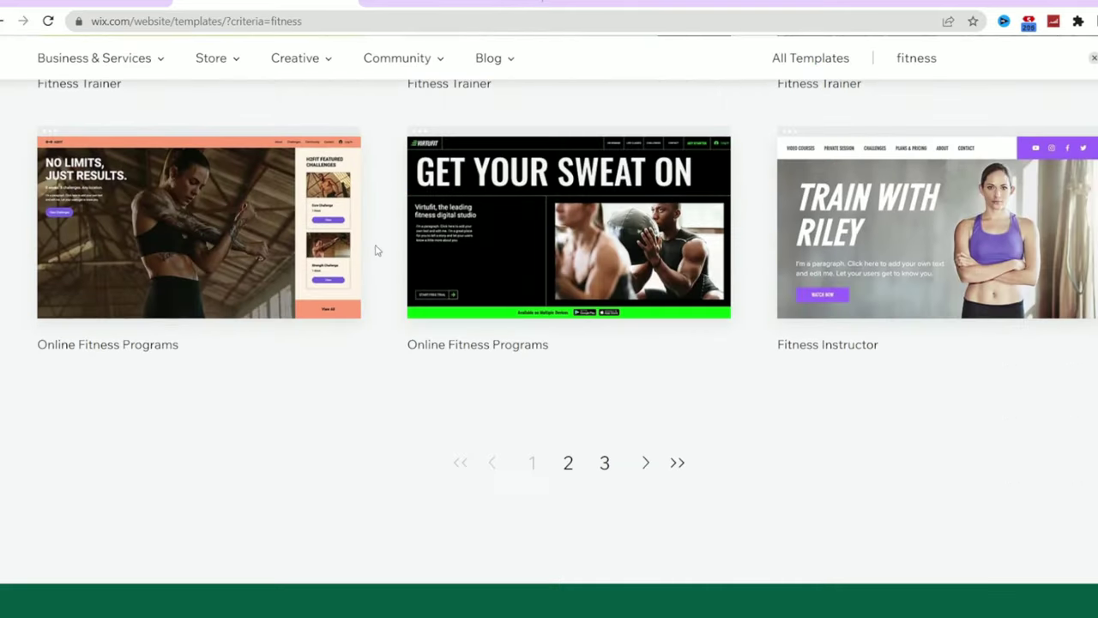
{"action": "left_click", "coordinate": [569, 463]}
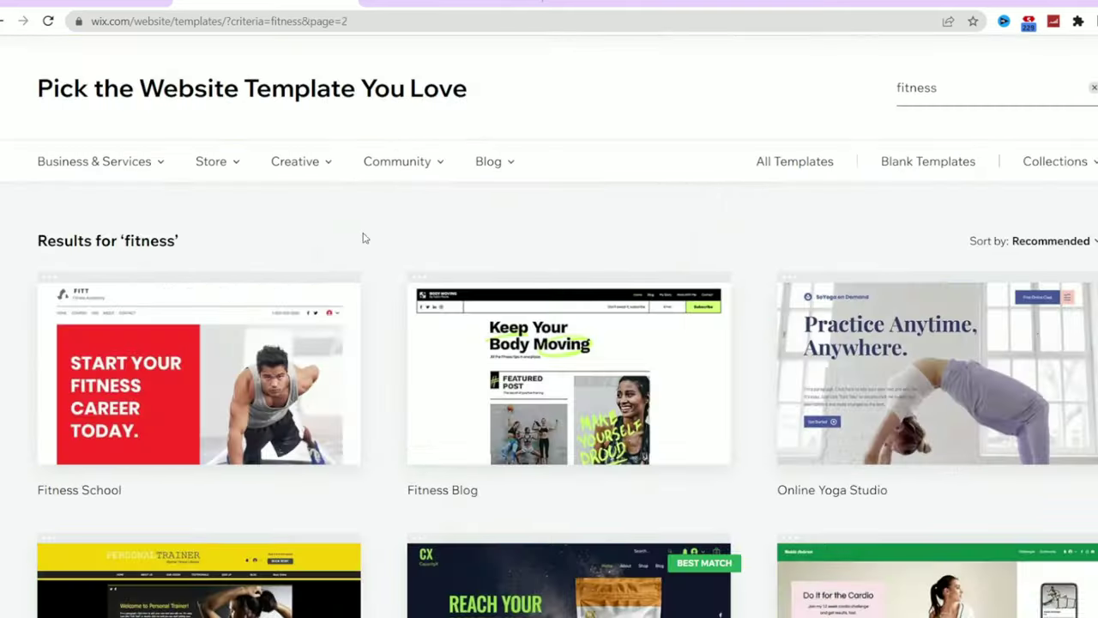
Choose the CapacityX "Reach Your Maximum Capacity" sporting goods template from the fitness results and open it in the editor
{"action": "scroll", "coordinate": [375, 234], "scroll_direction": "down", "scroll_amount": 5}
{"action": "scroll", "coordinate": [375, 234], "scroll_direction": "up", "scroll_amount": 1}
{"action": "scroll", "coordinate": [374, 234], "scroll_direction": "down", "scroll_amount": 5}
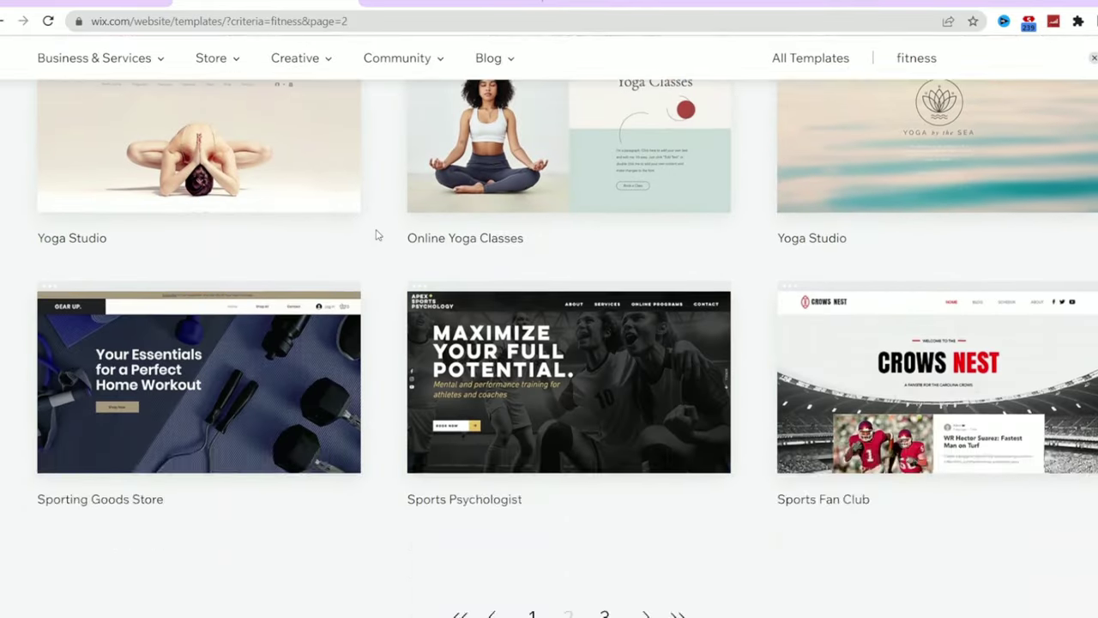
{"action": "scroll", "coordinate": [375, 234], "scroll_direction": "up", "scroll_amount": 5}
{"action": "left_click", "coordinate": [569, 299]}
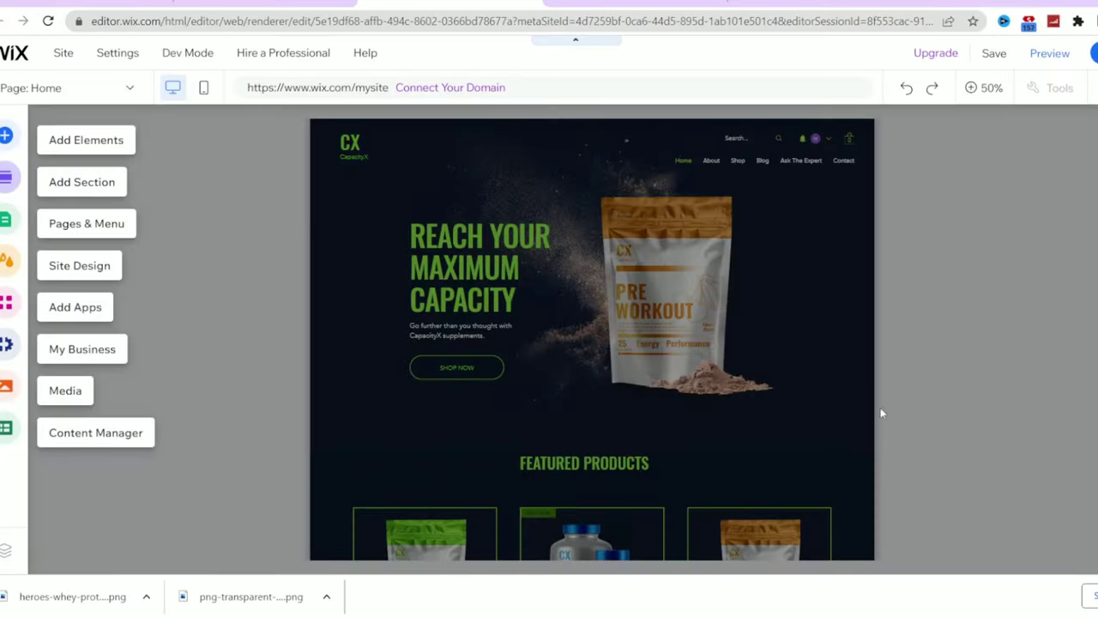
Examine the home page's mobile layout, including its product sections, and return to the desktop layout
{"action": "left_click", "coordinate": [206, 91]}
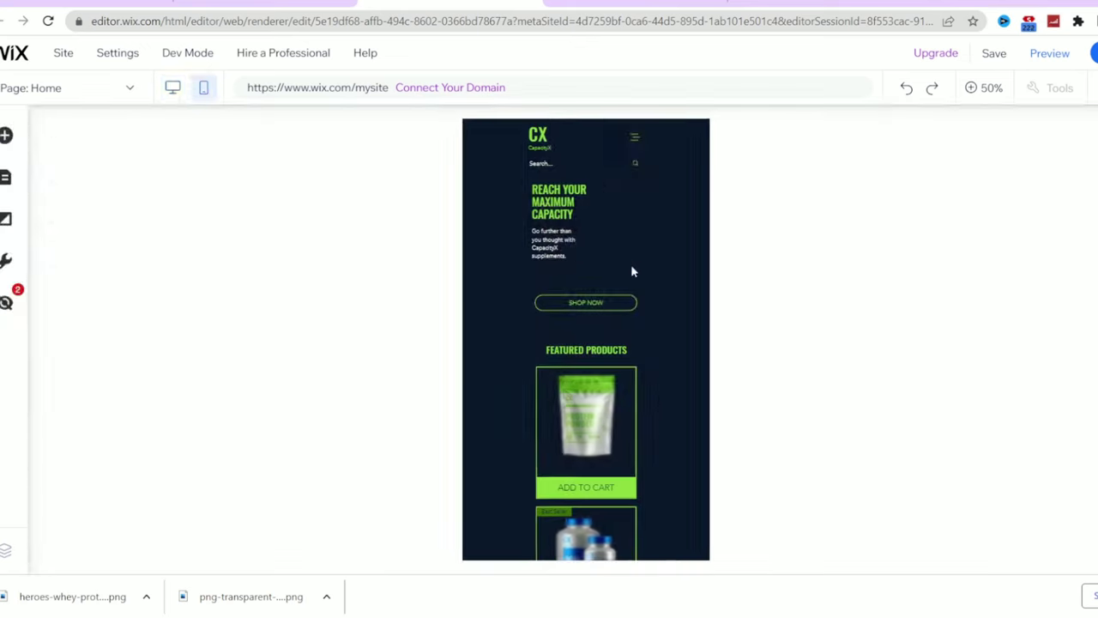
{"action": "left_click", "coordinate": [284, 472]}
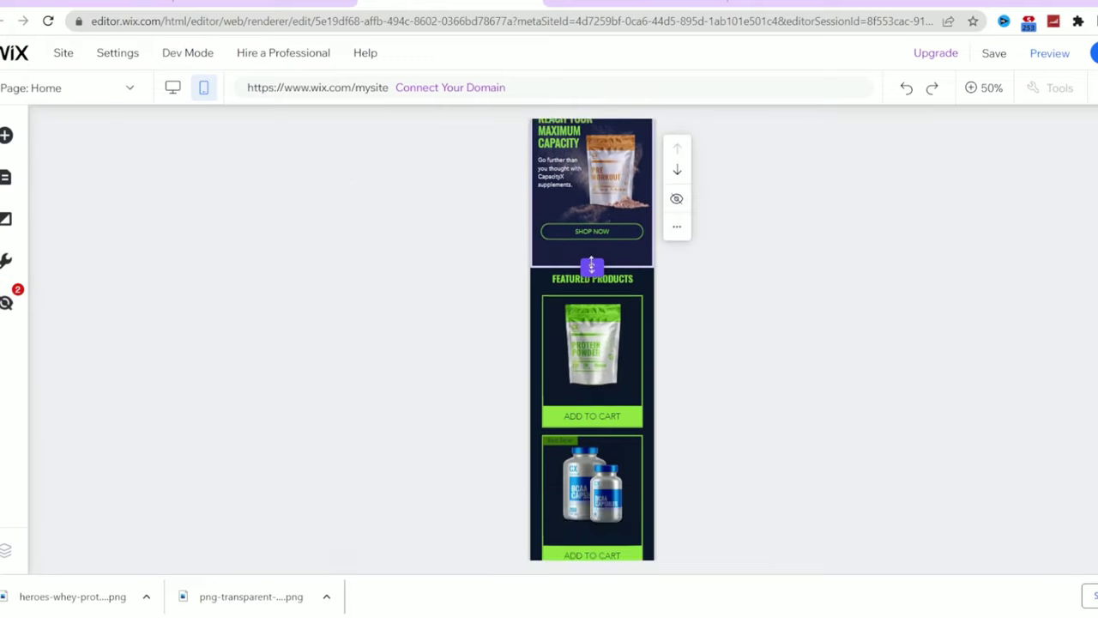
{"action": "left_click", "coordinate": [677, 241]}
{"action": "scroll", "coordinate": [640, 247], "scroll_direction": "down", "scroll_amount": 10}
{"action": "scroll", "coordinate": [613, 392], "scroll_direction": "up", "scroll_amount": 10}
{"action": "left_click", "coordinate": [173, 89]}
Select the hero section's heading, Shop Now button and product image in turn to inspect their editable elements
{"action": "left_click", "coordinate": [670, 278]}
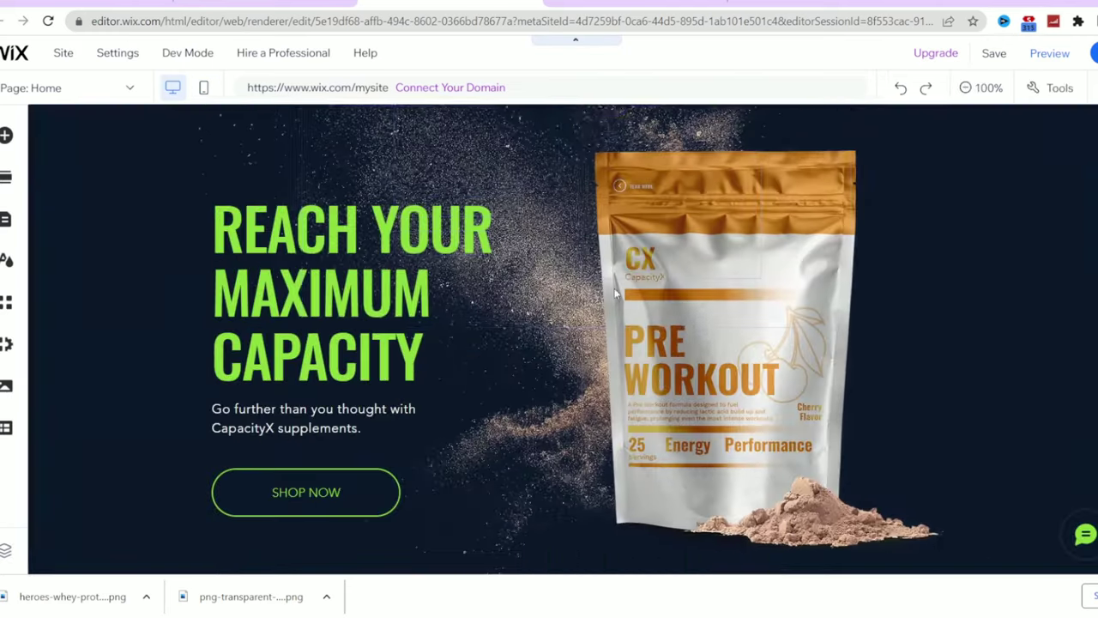
{"action": "left_click", "coordinate": [706, 377]}
{"action": "left_click", "coordinate": [319, 300]}
{"action": "left_click", "coordinate": [306, 489]}
{"action": "left_click", "coordinate": [718, 344]}
{"action": "scroll", "coordinate": [717, 345], "scroll_direction": "up", "scroll_amount": 2}
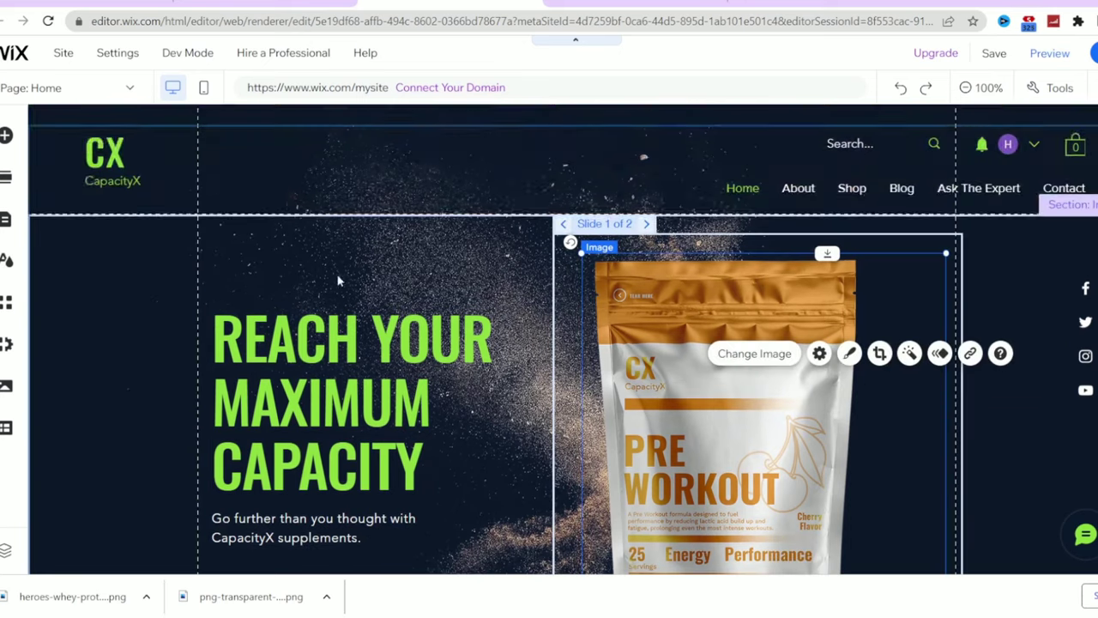
Select the header's logo, navigation menu, member area and search bar in turn to inspect them
{"action": "left_click", "coordinate": [97, 169]}
{"action": "left_click", "coordinate": [1073, 197]}
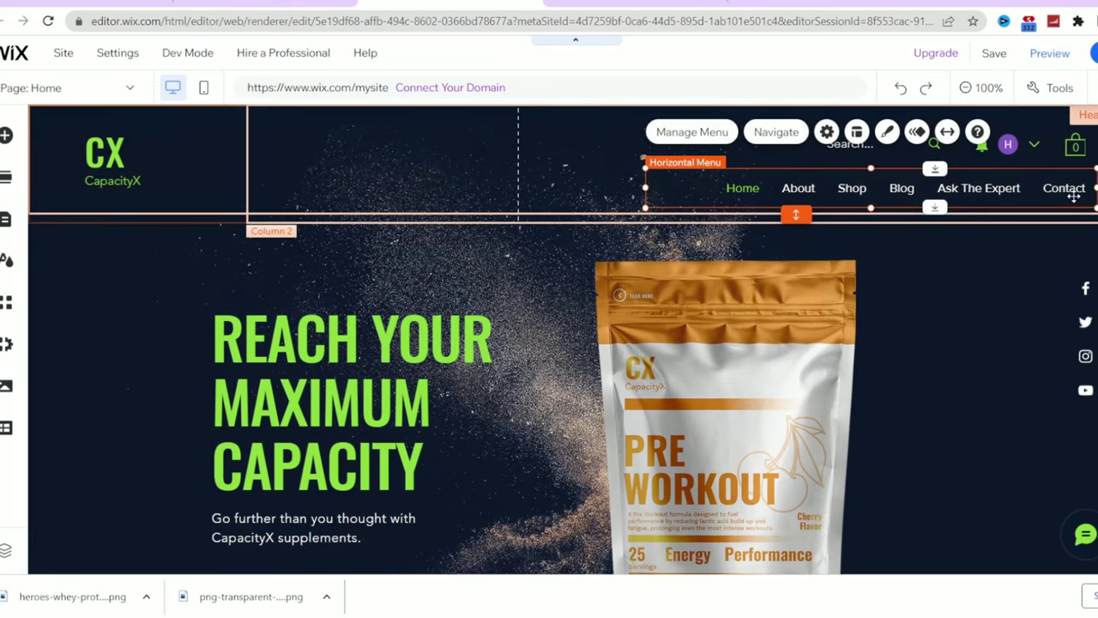
{"action": "left_click", "coordinate": [983, 146]}
{"action": "left_click", "coordinate": [871, 146]}
{"action": "left_click", "coordinate": [108, 159]}
{"action": "left_click", "coordinate": [172, 283]}
Open the image chooser for replacing the pre-workout product image in the hero slide
{"action": "scroll", "coordinate": [606, 331], "scroll_direction": "down", "scroll_amount": 3}
{"action": "scroll", "coordinate": [687, 361], "scroll_direction": "up", "scroll_amount": 2}
{"action": "left_click", "coordinate": [740, 390]}
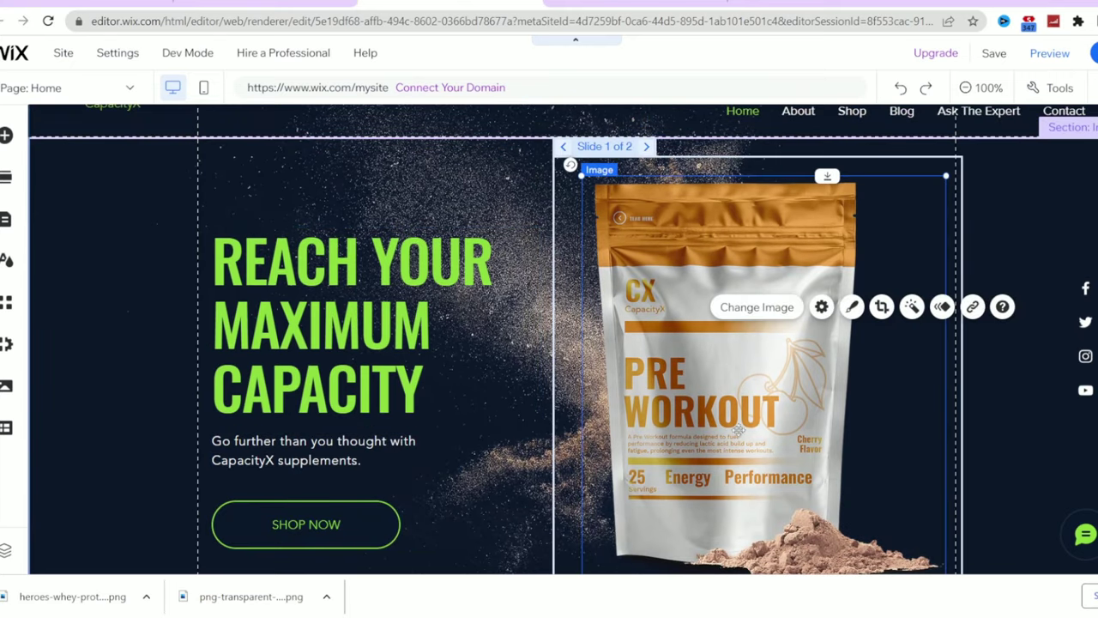
{"action": "double_click", "coordinate": [749, 400]}
{"action": "key", "text": "Escape"}
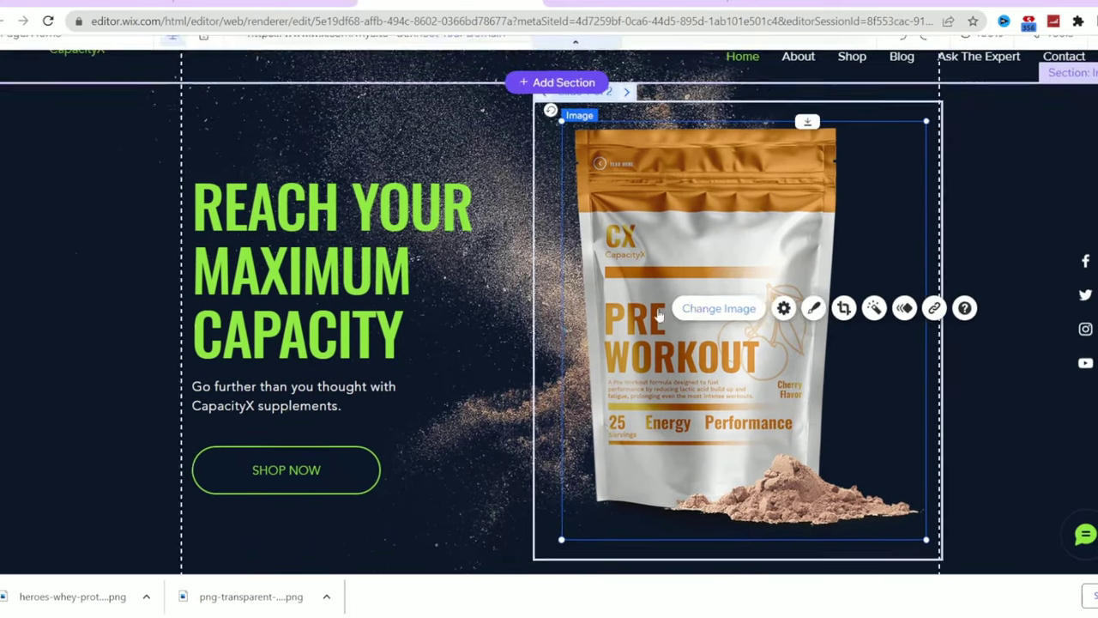
{"action": "left_click", "coordinate": [729, 276]}
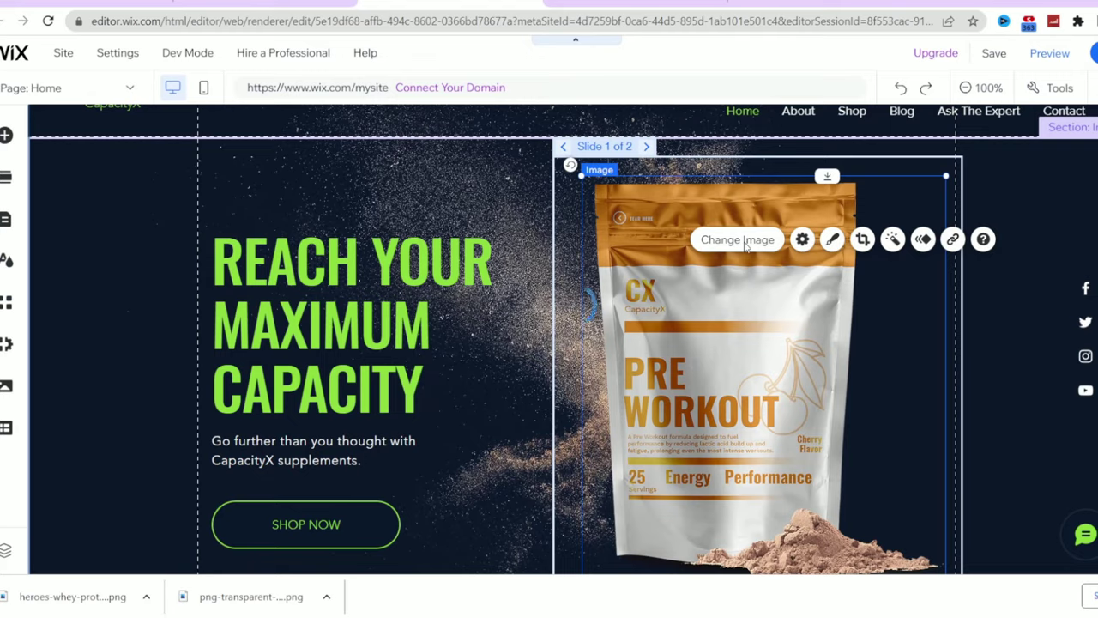
{"action": "left_click", "coordinate": [738, 240]}
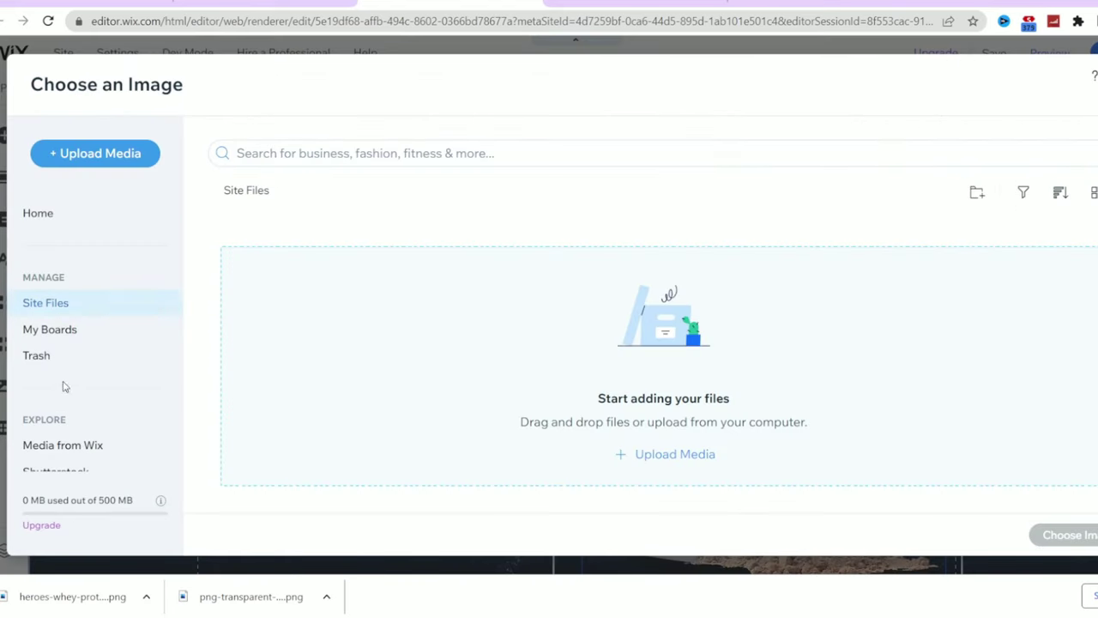
Search the Media from Wix library for "proteins shake" images
{"action": "scroll", "coordinate": [66, 380], "scroll_direction": "down", "scroll_amount": 2}
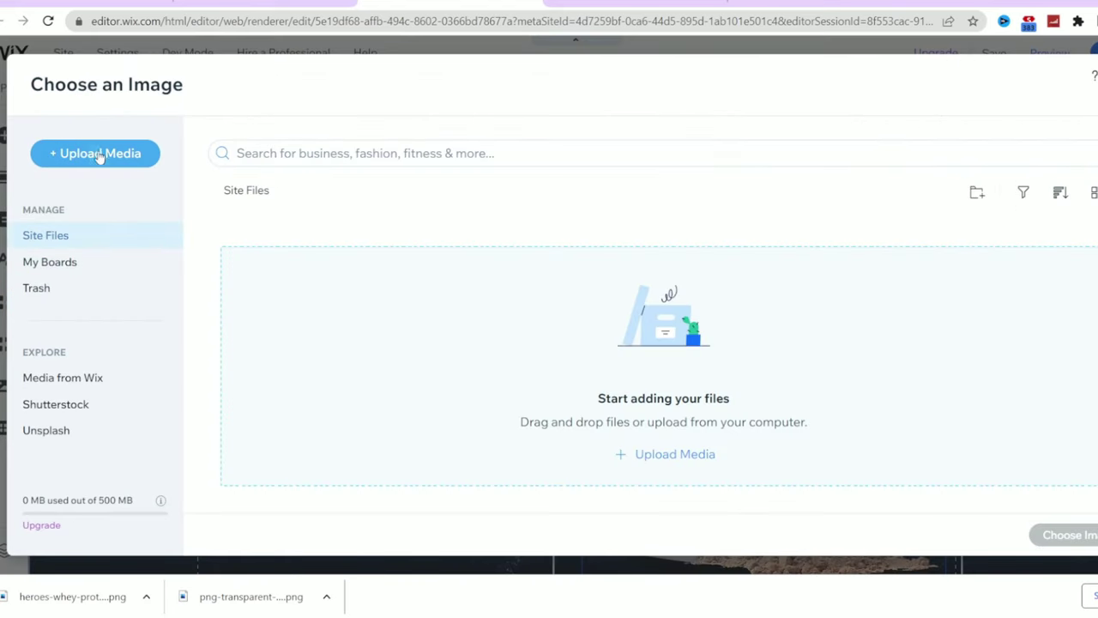
{"action": "left_click", "coordinate": [80, 380]}
{"action": "left_click", "coordinate": [394, 152]}
{"action": "type", "text": "proteins shake"}
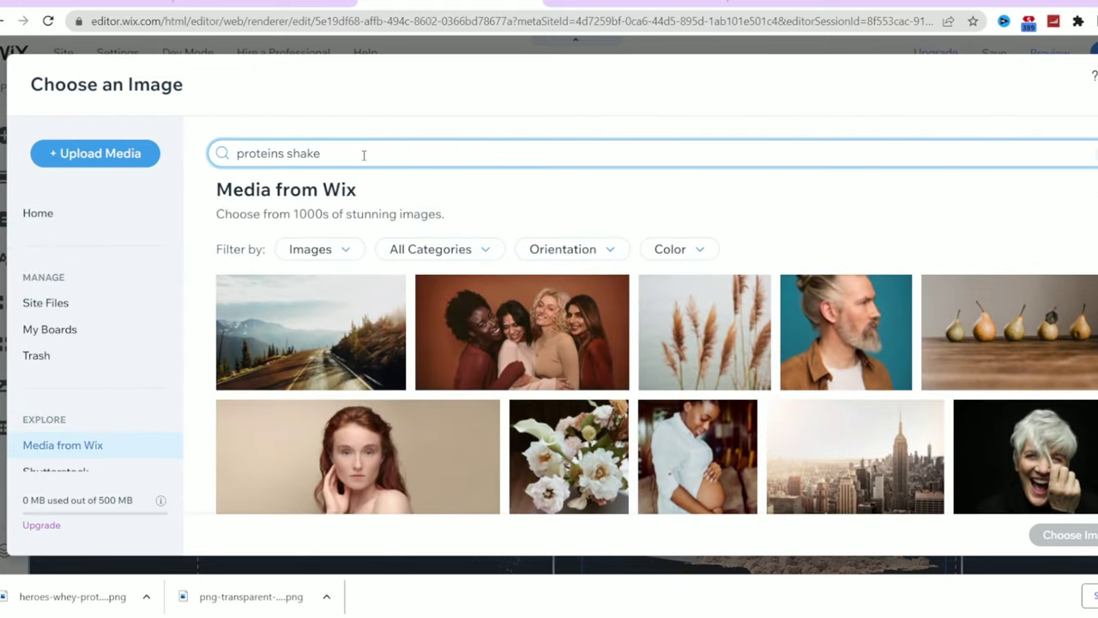
{"action": "key", "text": "Return"}
{"action": "scroll", "coordinate": [578, 318], "scroll_direction": "down", "scroll_amount": 5}
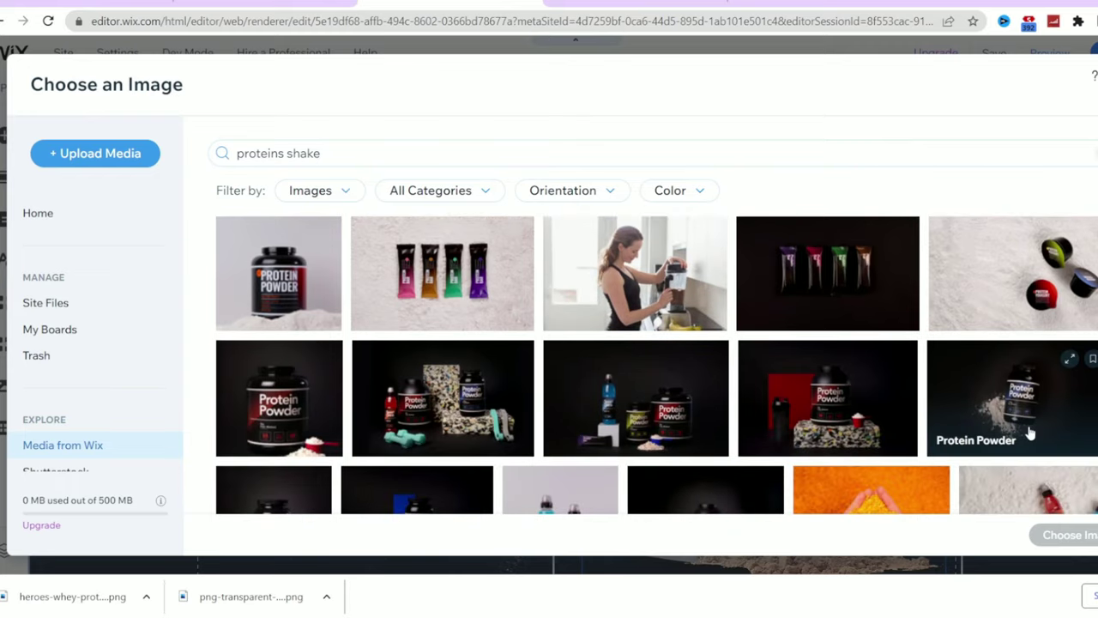
Replace the hero slide's product image with the library photo of a black Protein Powder tub with a red scoop
{"action": "scroll", "coordinate": [1030, 433], "scroll_direction": "down", "scroll_amount": 2}
{"action": "scroll", "coordinate": [601, 361], "scroll_direction": "up", "scroll_amount": 4}
{"action": "scroll", "coordinate": [279, 394], "scroll_direction": "down", "scroll_amount": 2}
{"action": "left_click", "coordinate": [278, 396]}
{"action": "left_click", "coordinate": [1083, 535]}
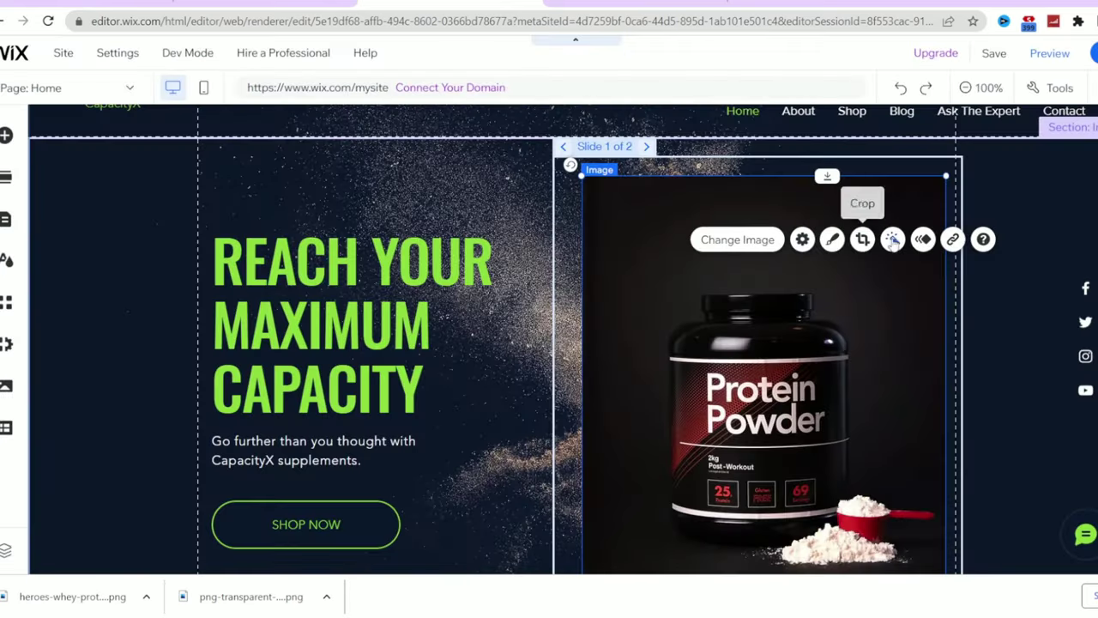
Examine the image settings and the available frame designs for the hero product image
{"action": "left_click", "coordinate": [801, 239]}
{"action": "scroll", "coordinate": [480, 369], "scroll_direction": "down", "scroll_amount": 5}
{"action": "scroll", "coordinate": [455, 283], "scroll_direction": "up", "scroll_amount": 4}
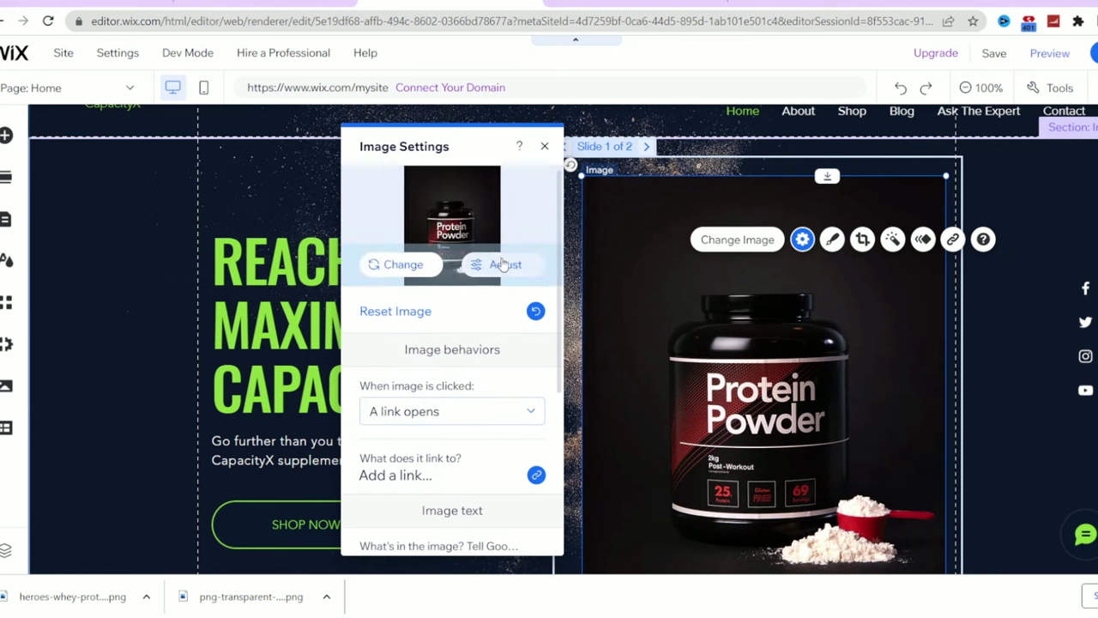
{"action": "left_click", "coordinate": [543, 146]}
{"action": "left_click", "coordinate": [831, 239]}
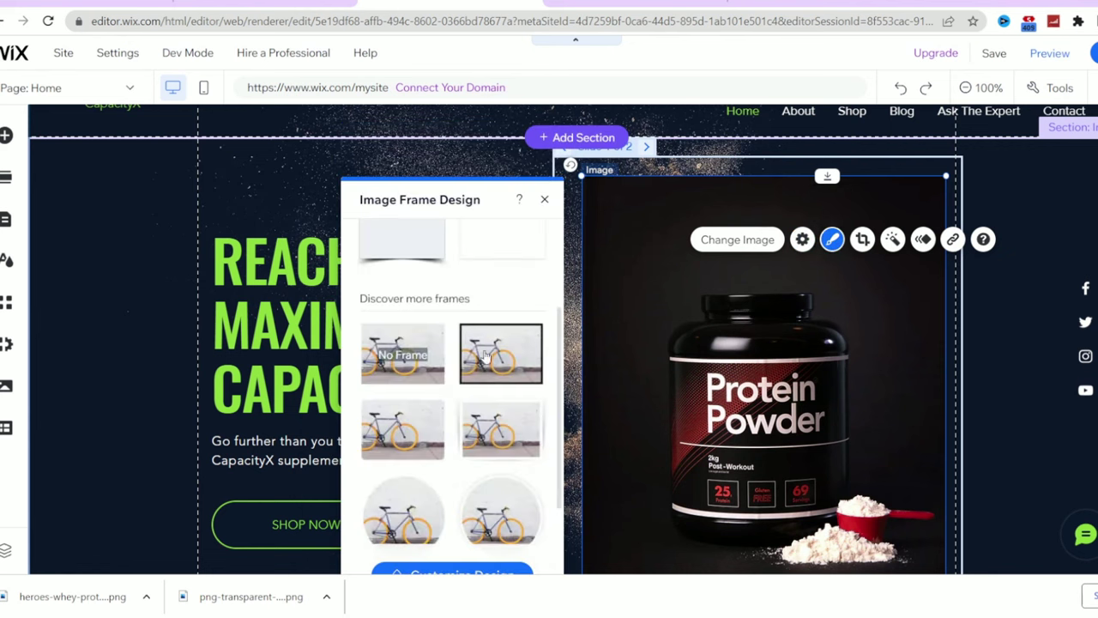
{"action": "scroll", "coordinate": [488, 412], "scroll_direction": "down", "scroll_amount": 1}
{"action": "scroll", "coordinate": [429, 515], "scroll_direction": "down", "scroll_amount": 1}
{"action": "left_click", "coordinate": [804, 292]}
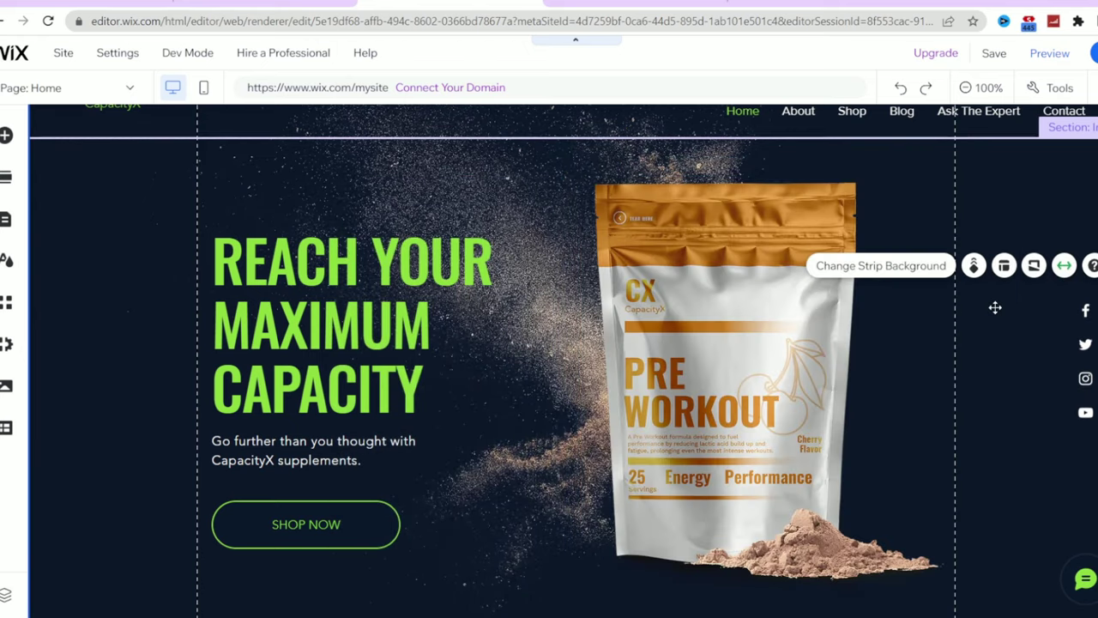
Replace the hero slide's product image with the HEROES Whey Protein picture and enlarge it slightly within its crop area
{"action": "left_click", "coordinate": [845, 333]}
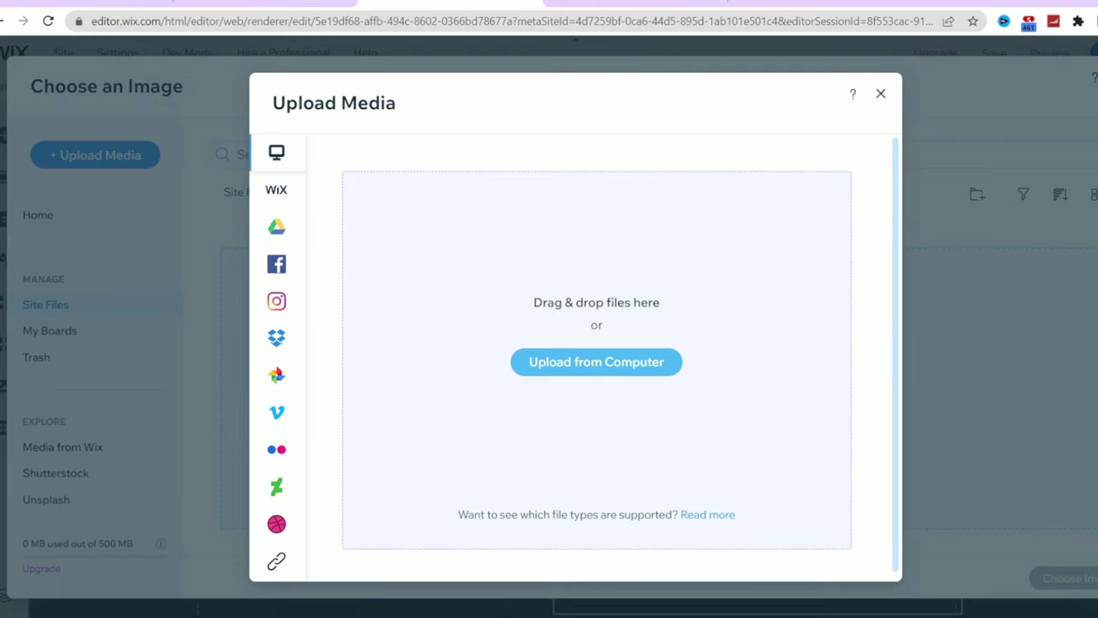
{"action": "mouse_move", "coordinate": [281, 308]}
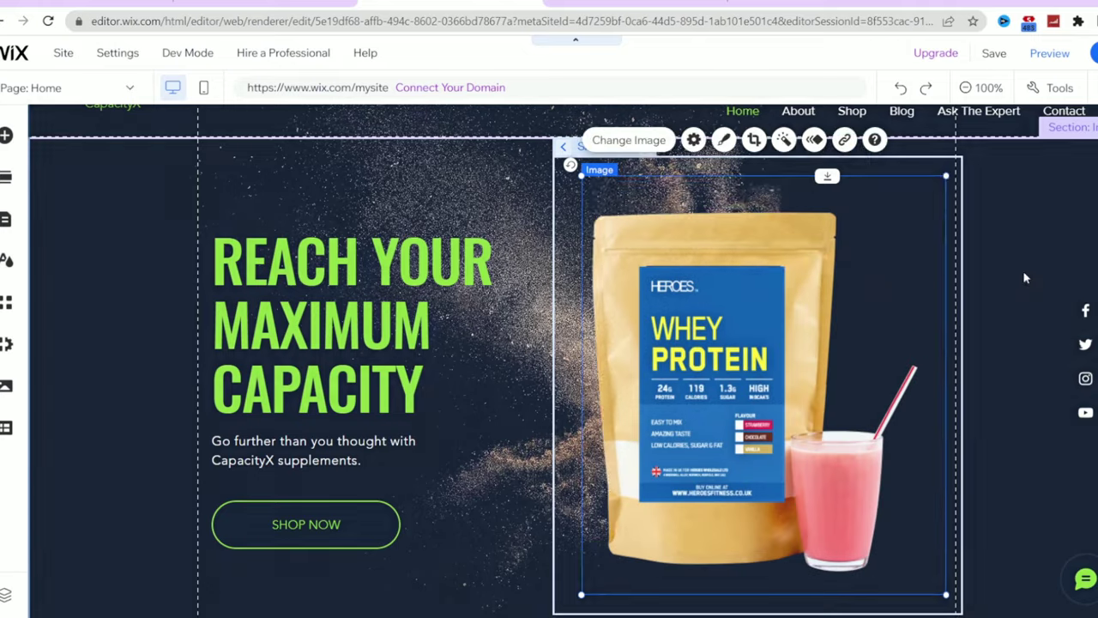
{"action": "left_click", "coordinate": [754, 140]}
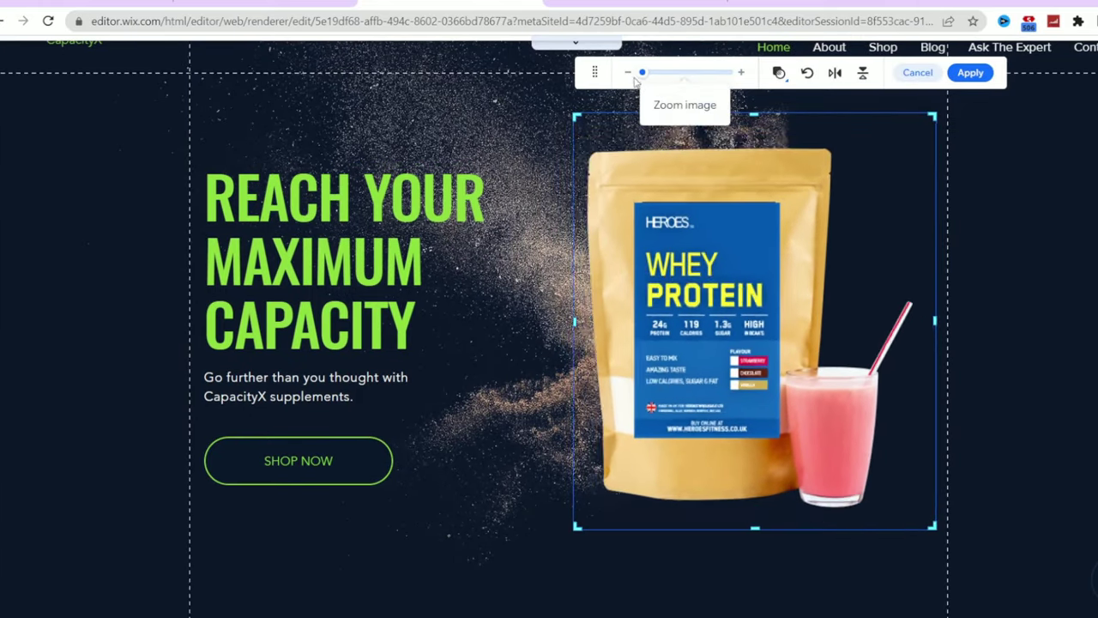
{"action": "left_click_drag", "start_coordinate": [642, 72], "coordinate": [658, 73]}
{"action": "left_click", "coordinate": [970, 72]}
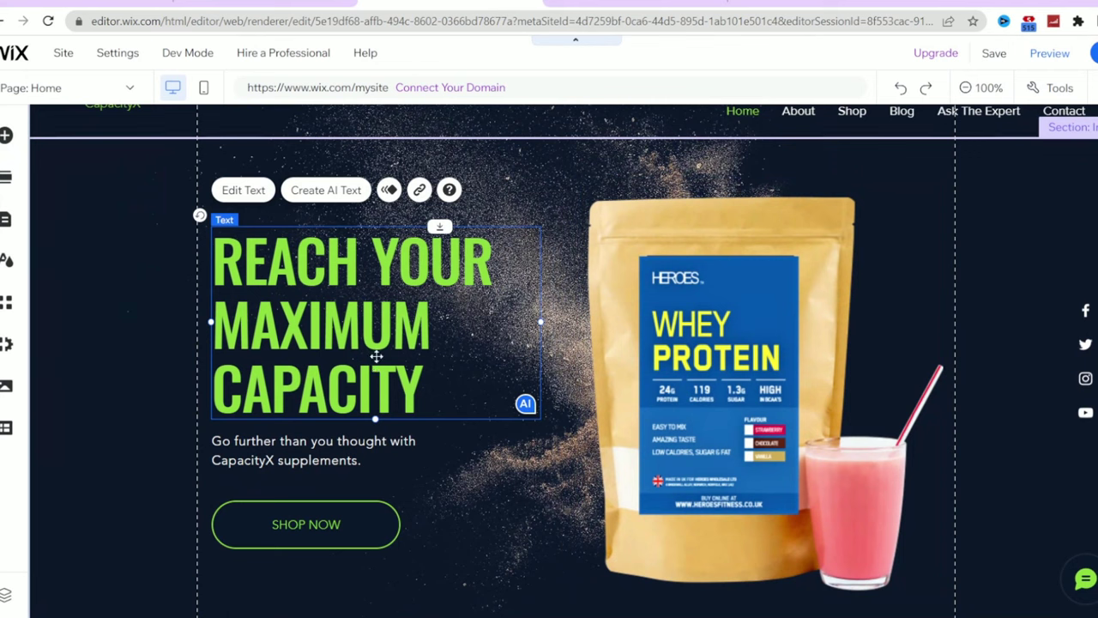
Go from the hero heading's text color settings to the site's color and text themes and apply the Eclectic theme
{"action": "left_click", "coordinate": [244, 190]}
{"action": "left_click", "coordinate": [686, 400]}
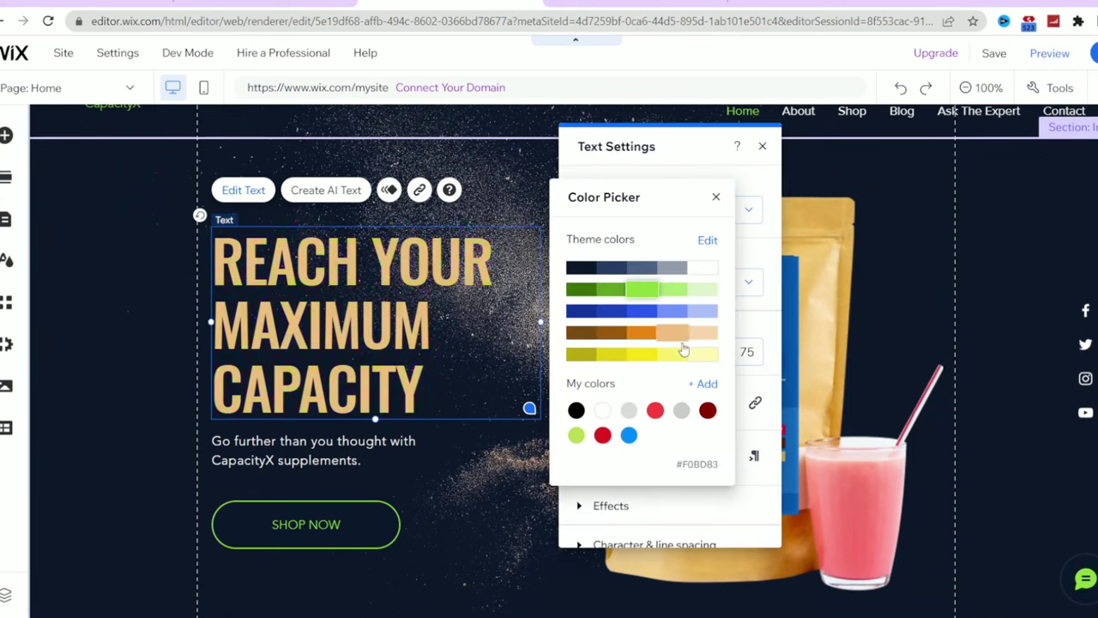
{"action": "left_click", "coordinate": [709, 239]}
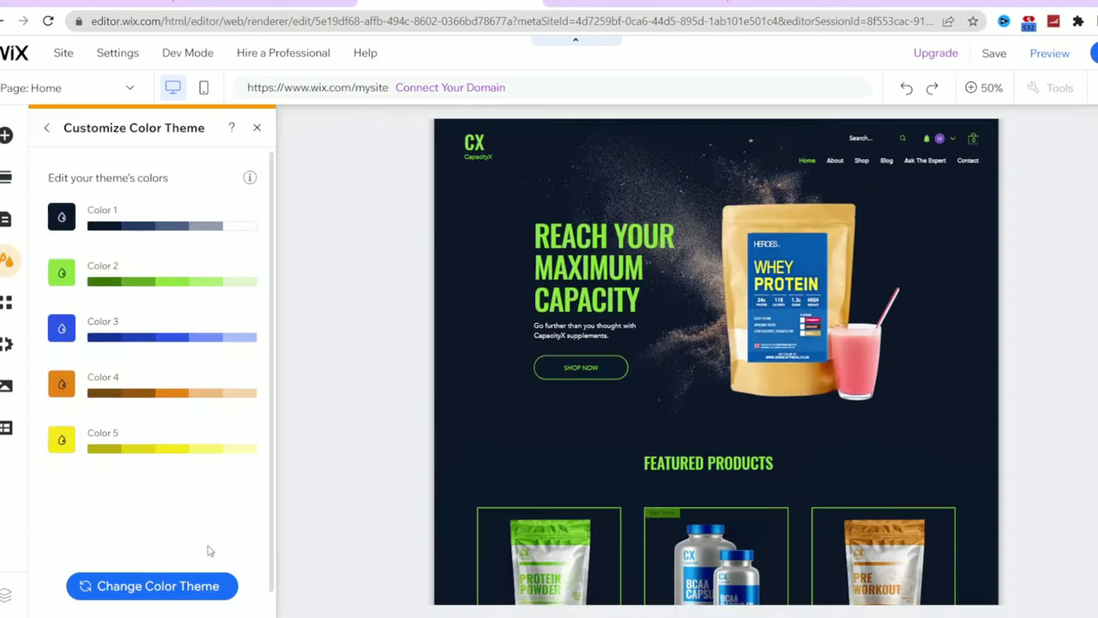
{"action": "left_click", "coordinate": [46, 127]}
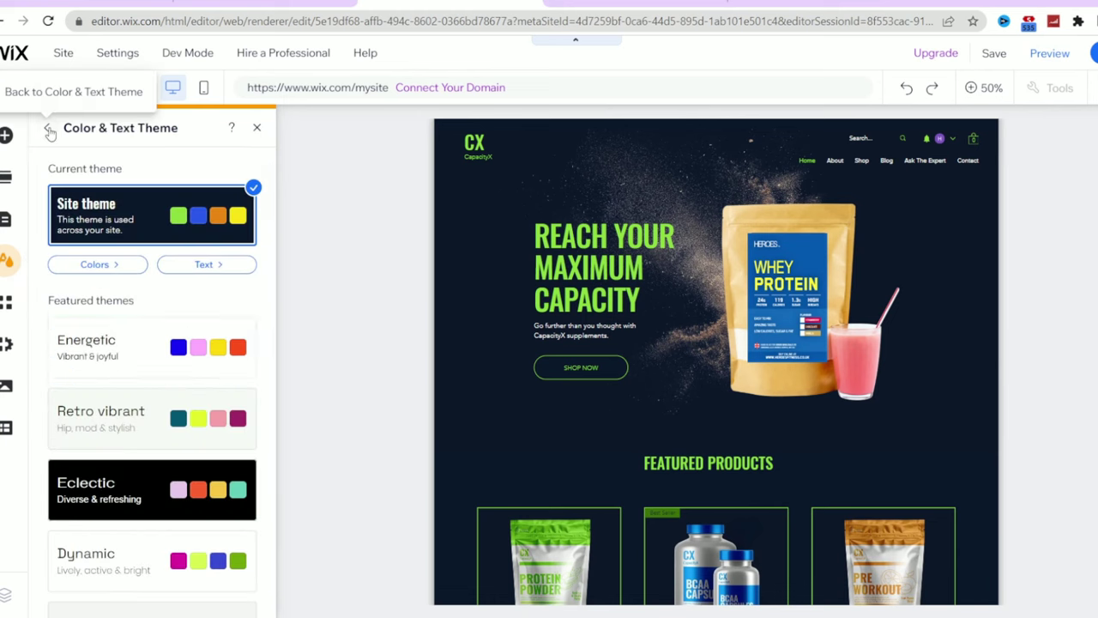
{"action": "scroll", "coordinate": [163, 394], "scroll_direction": "down", "scroll_amount": 3}
{"action": "scroll", "coordinate": [182, 420], "scroll_direction": "down", "scroll_amount": 5}
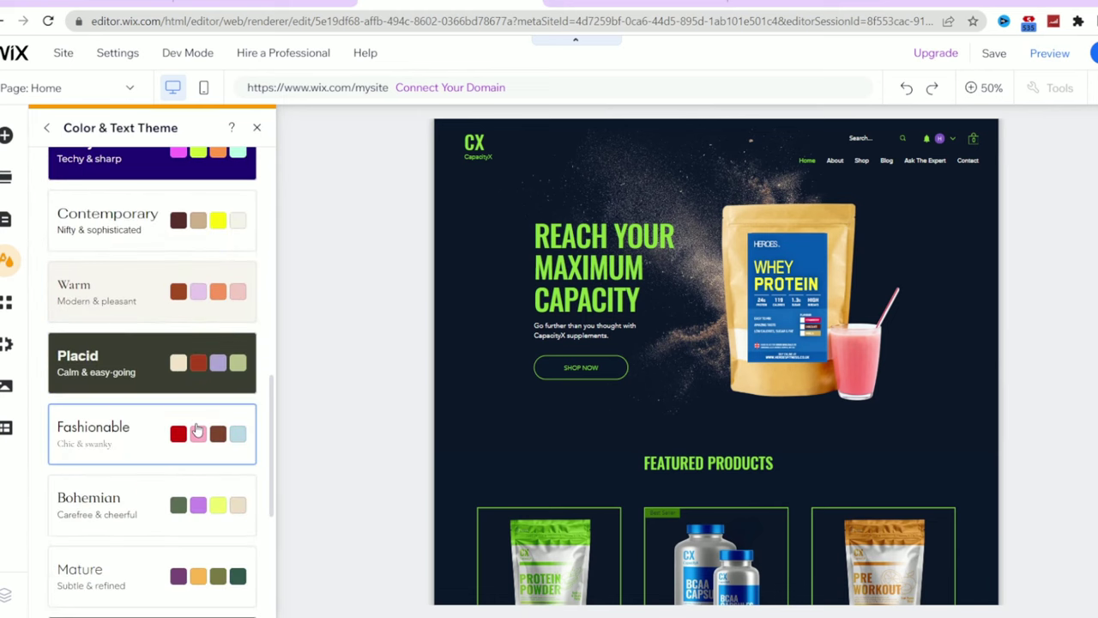
{"action": "scroll", "coordinate": [197, 426], "scroll_direction": "up", "scroll_amount": 6}
{"action": "left_click", "coordinate": [148, 338]}
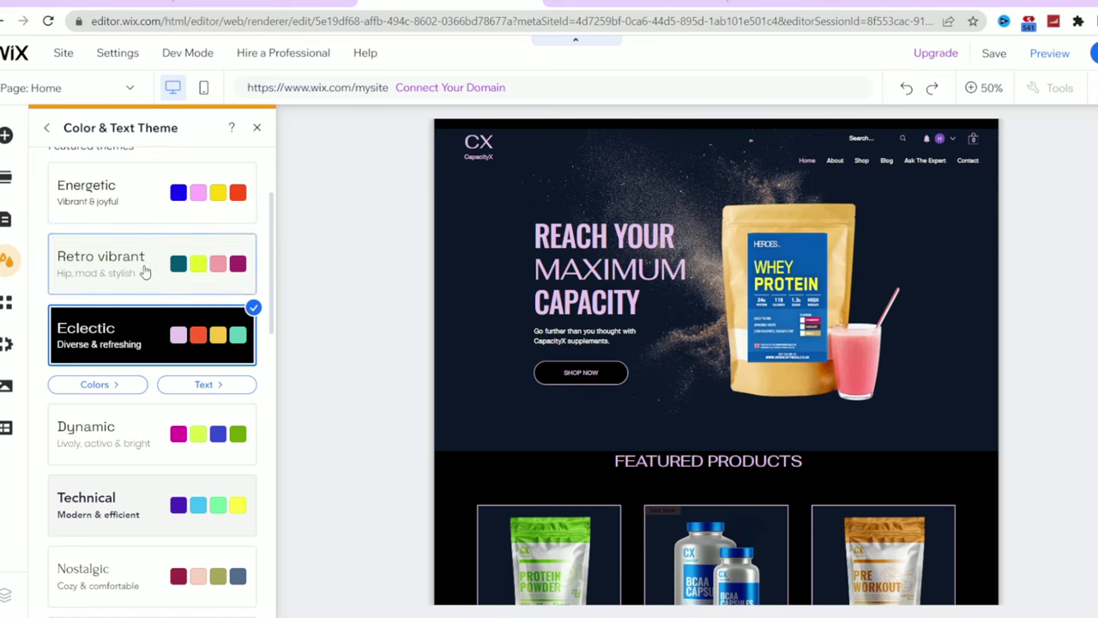
Try the Retro vibrant, Energetic and original site themes in turn, and reapply the Eclectic theme
{"action": "left_click", "coordinate": [143, 267]}
{"action": "left_click", "coordinate": [115, 192]}
{"action": "scroll", "coordinate": [138, 206], "scroll_direction": "up", "scroll_amount": 2}
{"action": "left_click", "coordinate": [145, 216]}
{"action": "scroll", "coordinate": [152, 326], "scroll_direction": "down", "scroll_amount": 1}
{"action": "left_click", "coordinate": [144, 419]}
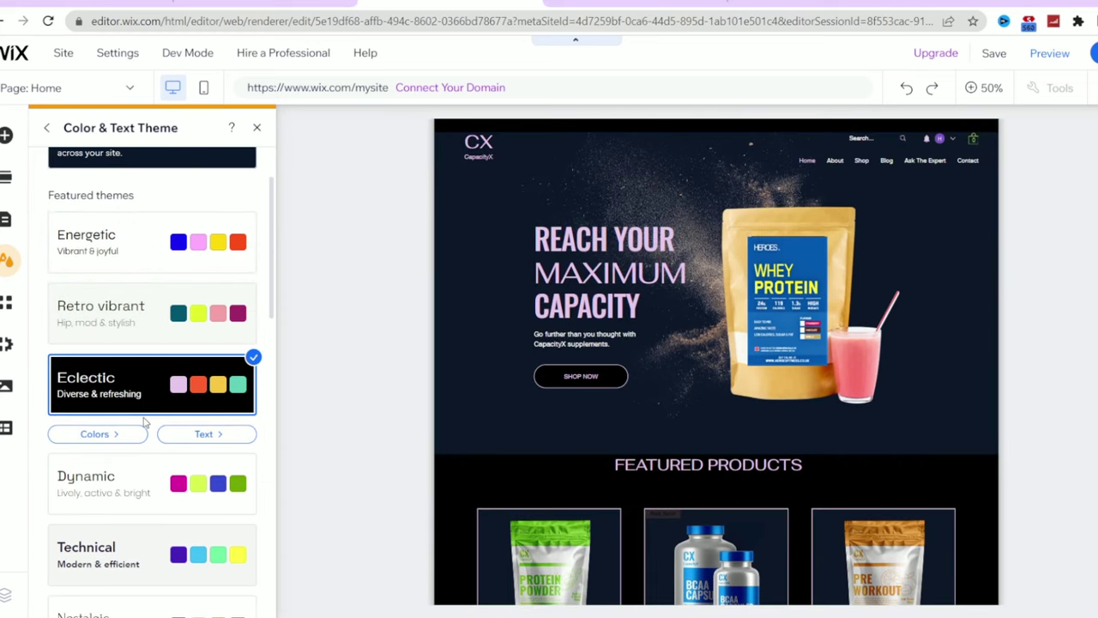
Open the theme's color customization and adjust the saturation of Color 2's middle shade to a stronger purple
{"action": "left_click", "coordinate": [46, 127]}
{"action": "left_click", "coordinate": [129, 219]}
{"action": "left_click", "coordinate": [120, 263]}
{"action": "left_click", "coordinate": [171, 282]}
{"action": "left_click_drag", "start_coordinate": [277, 287], "coordinate": [312, 289]}
{"action": "left_click", "coordinate": [372, 440]}
Try a saturation change on Color 4's middle shade and soften Color 3's middle shade to salmon
{"action": "left_click", "coordinate": [172, 393]}
{"action": "left_click_drag", "start_coordinate": [352, 398], "coordinate": [392, 398]}
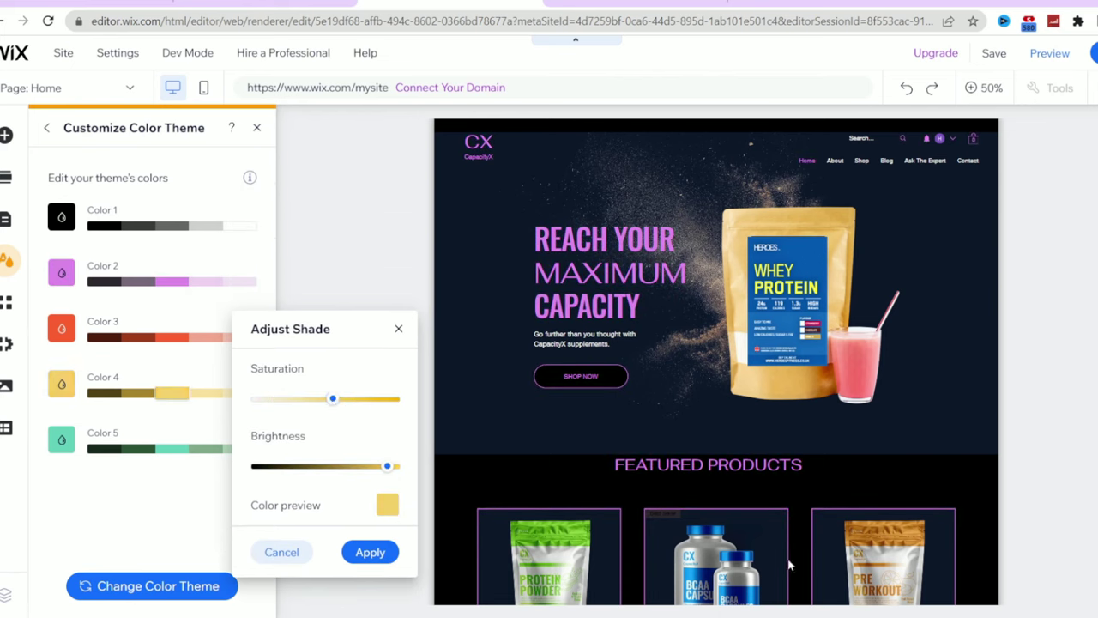
{"action": "left_click", "coordinate": [169, 340]}
{"action": "left_click", "coordinate": [398, 273]}
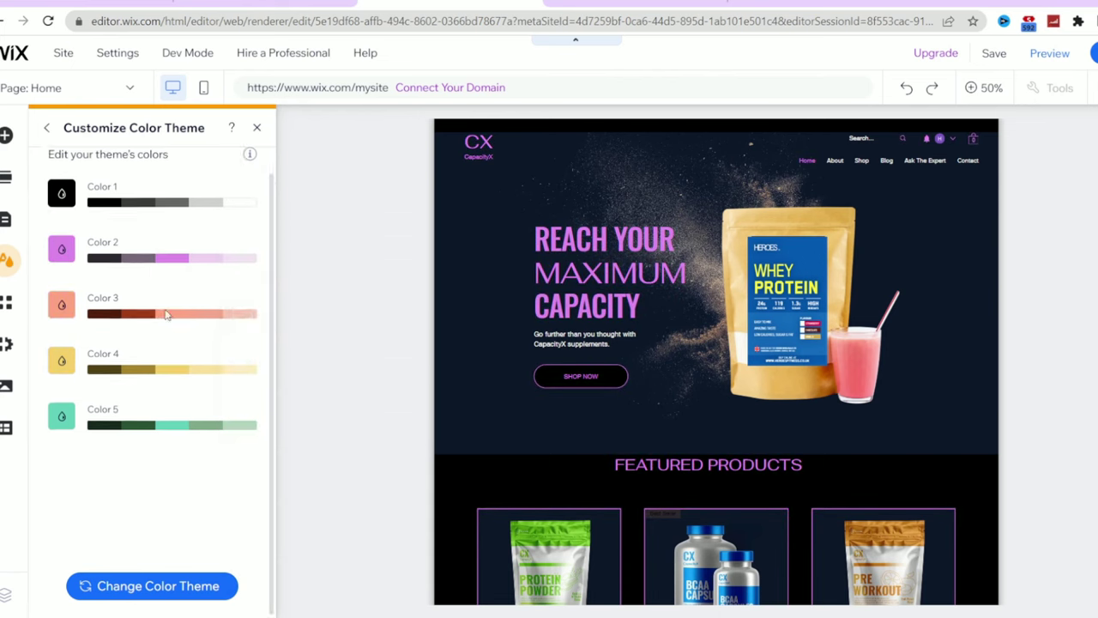
Change theme Color 2 to the custom color #EBE888 and set its fourth shade to bright yellow
{"action": "left_click", "coordinate": [61, 273]}
{"action": "left_click_drag", "start_coordinate": [429, 358], "coordinate": [310, 360]}
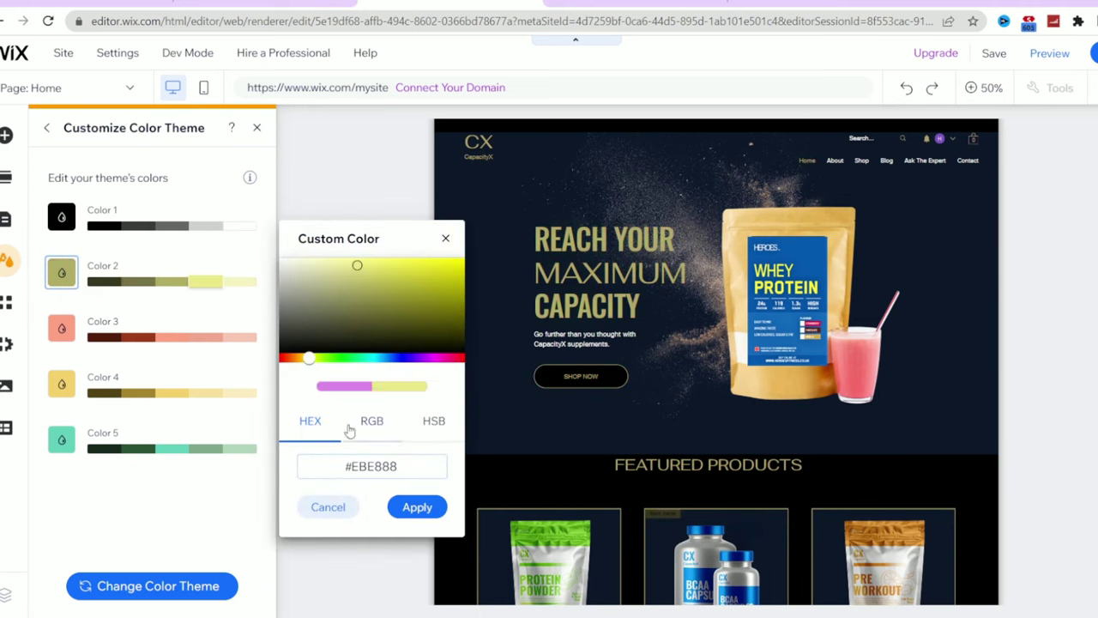
{"action": "left_click", "coordinate": [413, 510]}
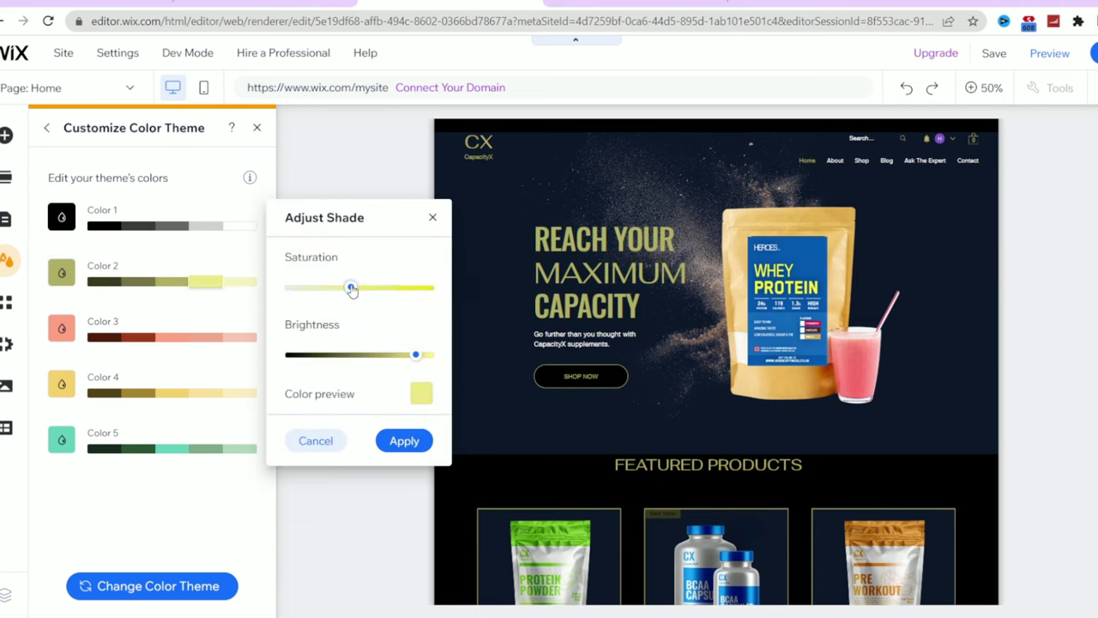
{"action": "left_click", "coordinate": [404, 441]}
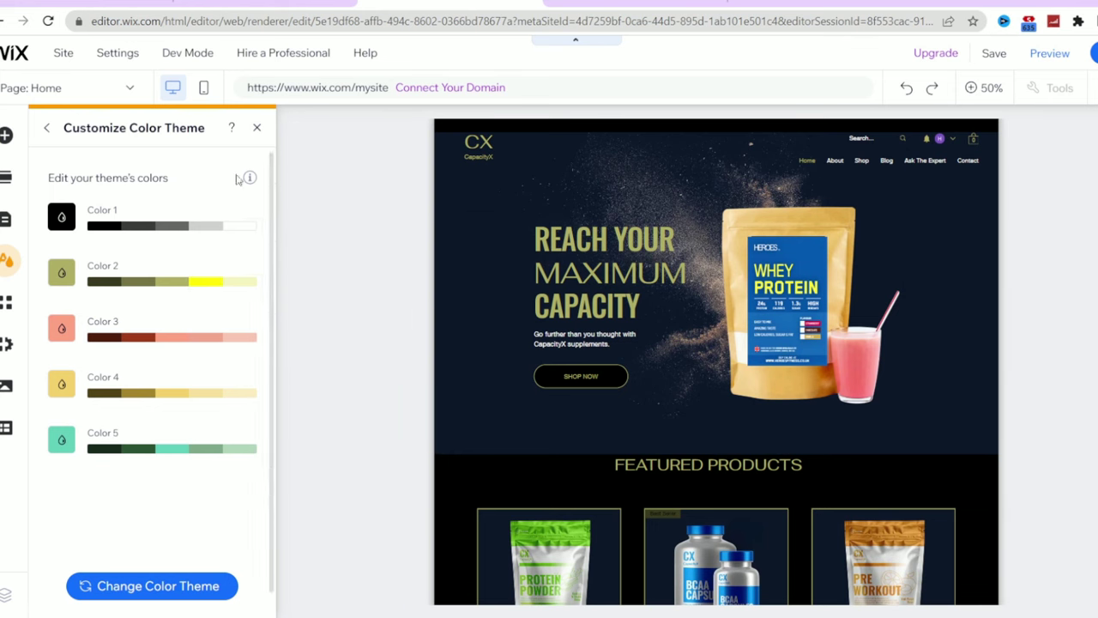
{"action": "left_click", "coordinate": [257, 127]}
Select the hero's Shop Now button and try out its layout options
{"action": "left_click", "coordinate": [324, 320]}
{"action": "left_click", "coordinate": [303, 392]}
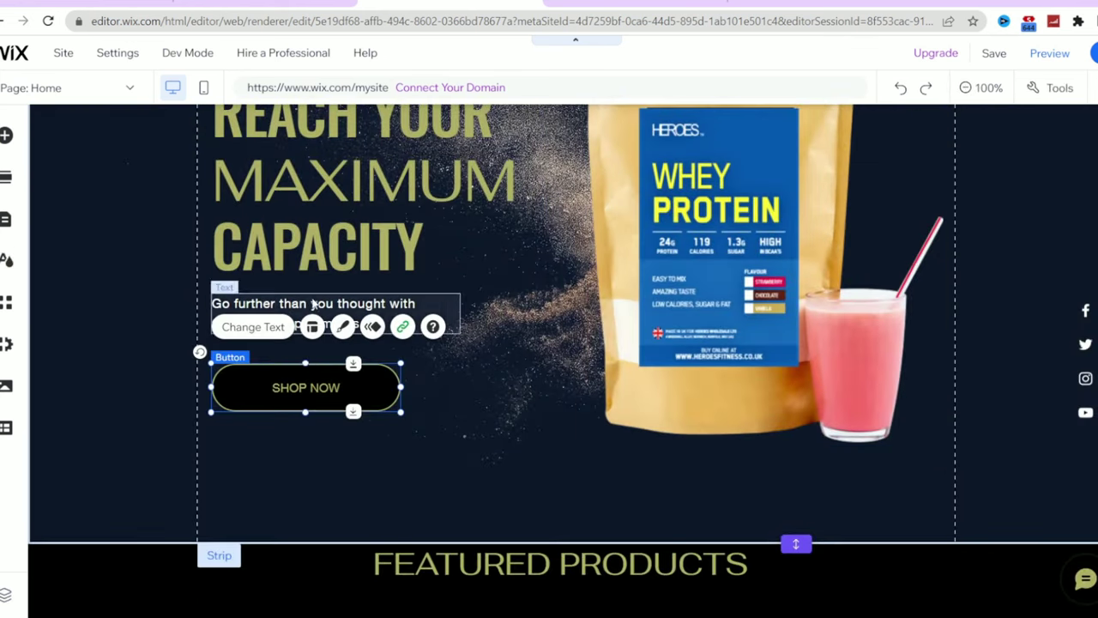
{"action": "left_click", "coordinate": [313, 302]}
{"action": "left_click", "coordinate": [305, 387]}
{"action": "left_click", "coordinate": [312, 326]}
{"action": "left_click", "coordinate": [452, 468]}
{"action": "left_click", "coordinate": [486, 472]}
Browse the preset button designs for the Shop Now button, previewing several pink and red styles on it
{"action": "left_click", "coordinate": [342, 326]}
{"action": "scroll", "coordinate": [635, 378], "scroll_direction": "down", "scroll_amount": 2}
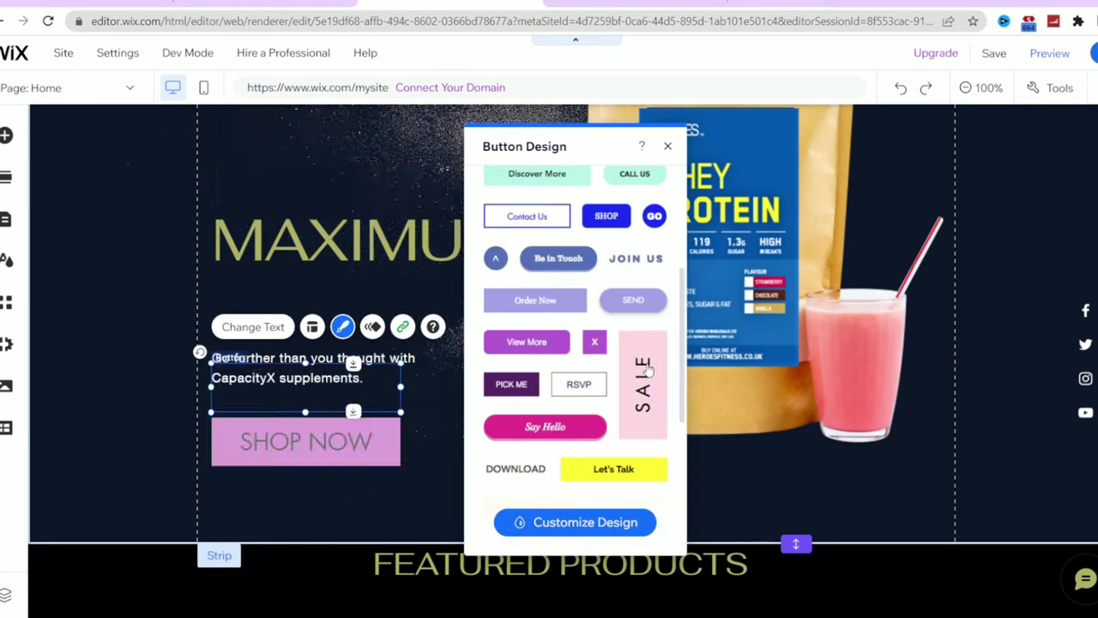
{"action": "scroll", "coordinate": [649, 435], "scroll_direction": "down", "scroll_amount": 1}
{"action": "scroll", "coordinate": [549, 403], "scroll_direction": "down", "scroll_amount": 2}
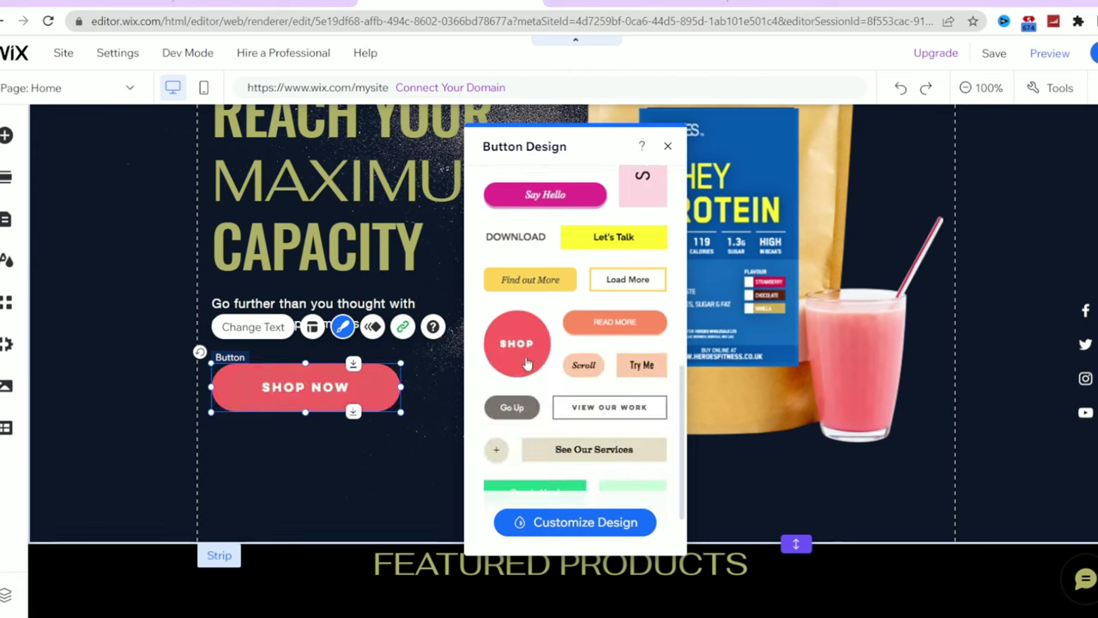
{"action": "scroll", "coordinate": [601, 402], "scroll_direction": "down", "scroll_amount": 1}
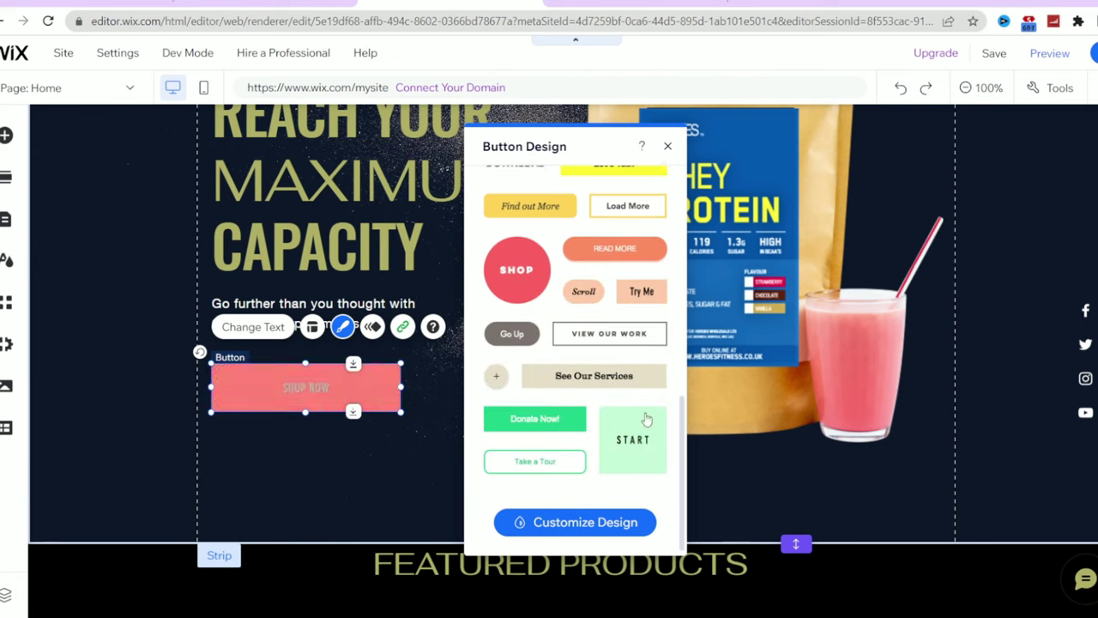
{"action": "scroll", "coordinate": [601, 446], "scroll_direction": "up", "scroll_amount": 5}
Customize the Shop Now button with the curved-shadow style, black fill and olive border, and round its corners
{"action": "left_click", "coordinate": [575, 522]}
{"action": "left_click", "coordinate": [539, 317]}
{"action": "left_click_drag", "start_coordinate": [527, 407], "coordinate": [549, 411]}
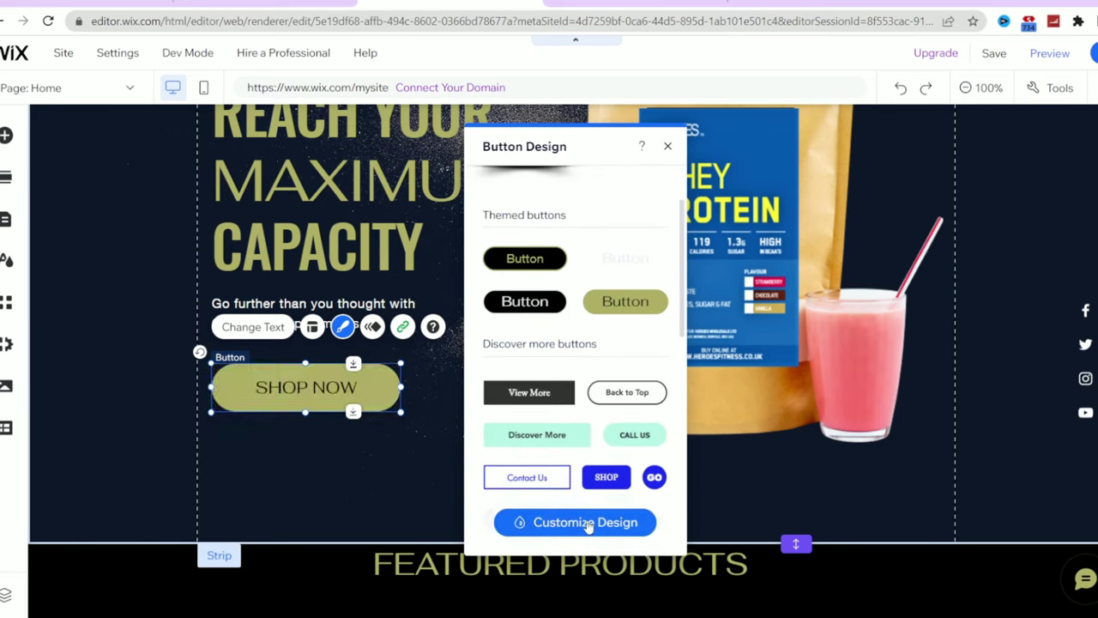
{"action": "left_click", "coordinate": [580, 522]}
{"action": "left_click", "coordinate": [554, 278]}
{"action": "left_click", "coordinate": [478, 349]}
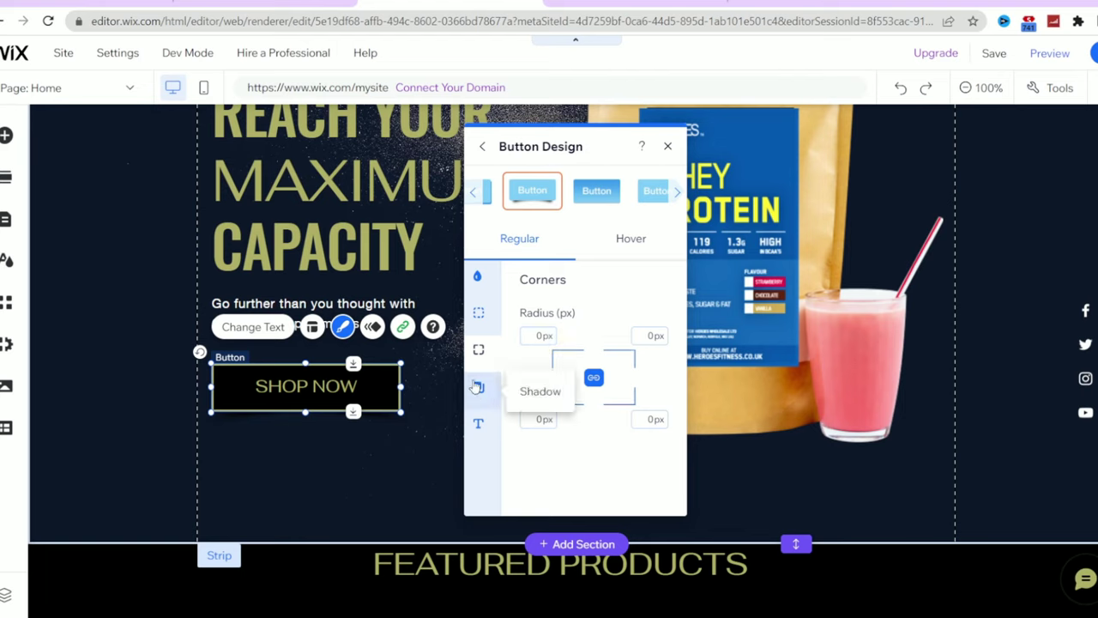
{"action": "left_click", "coordinate": [538, 335]}
Give the Shop Now button a pale yellow shadow with 120° angle, 21 px distance, 19 px size and 20 px blur
{"action": "left_click", "coordinate": [479, 386]}
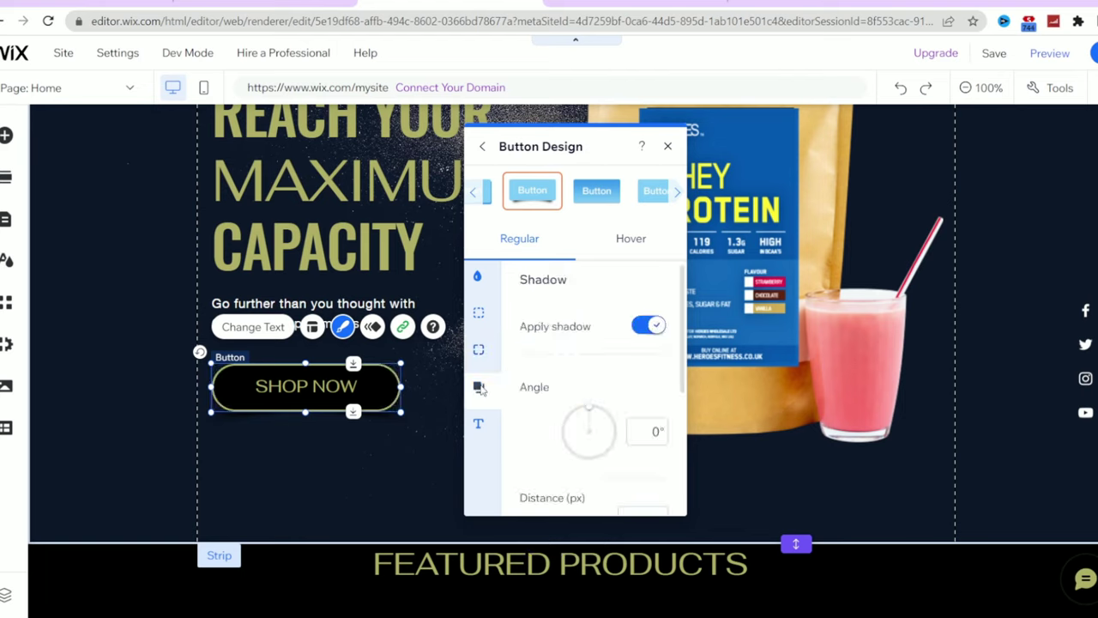
{"action": "scroll", "coordinate": [579, 381], "scroll_direction": "down", "scroll_amount": 3}
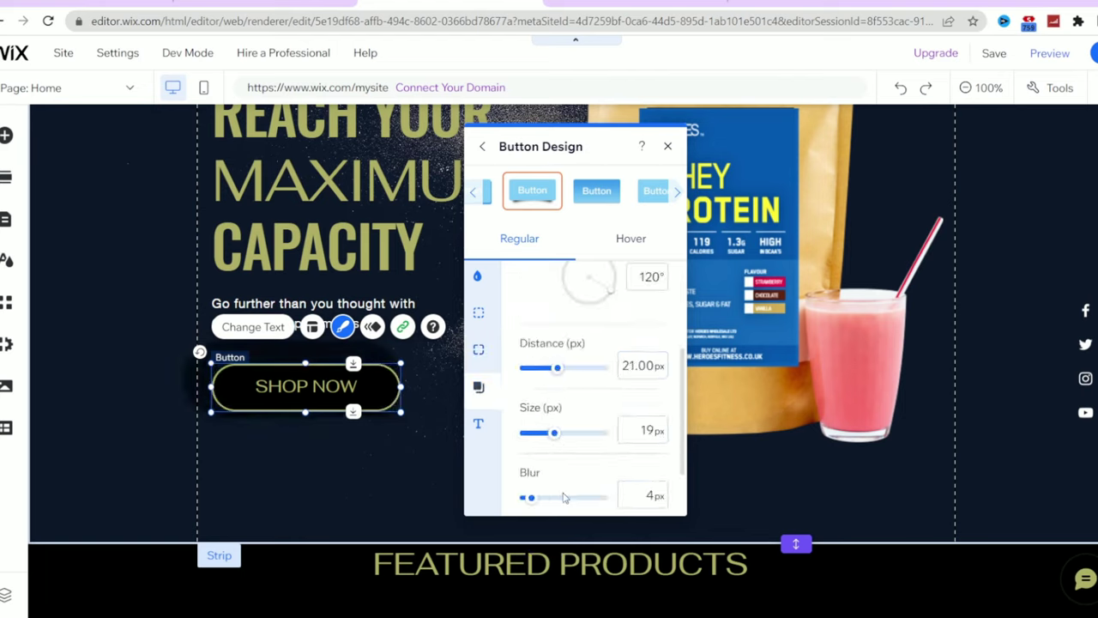
{"action": "scroll", "coordinate": [579, 395], "scroll_direction": "down", "scroll_amount": 1}
{"action": "left_click", "coordinate": [656, 493]}
{"action": "left_click", "coordinate": [794, 427]}
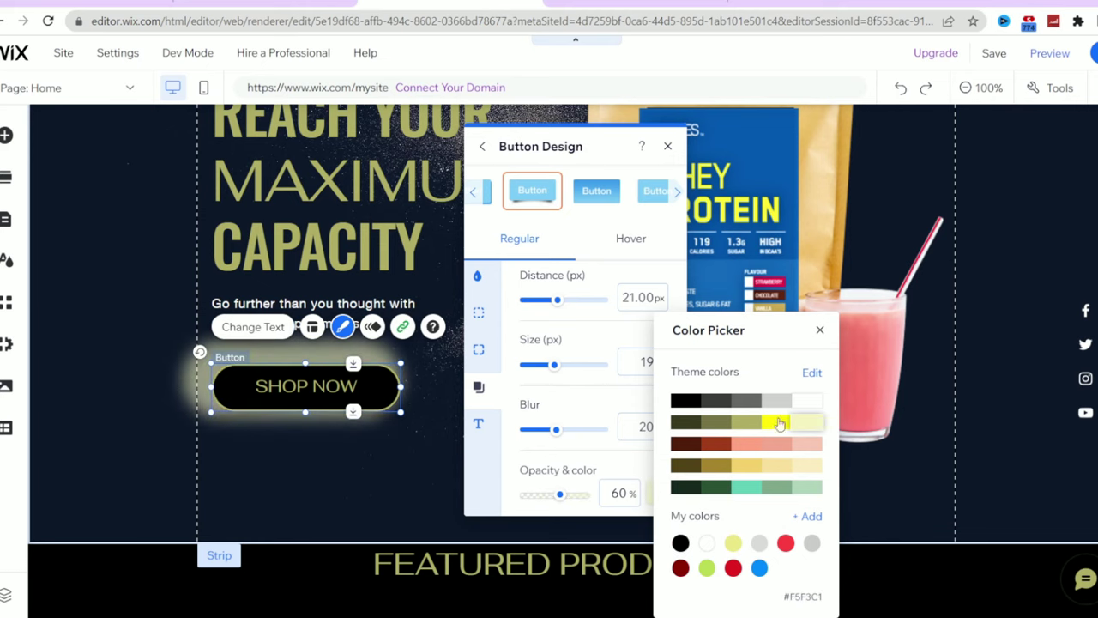
Reduce the size, distance and blur of the Shop Now button's shadow and finish the button design
{"action": "left_click", "coordinate": [555, 367]}
{"action": "left_click_drag", "start_coordinate": [556, 371], "coordinate": [525, 367]}
{"action": "left_click_drag", "start_coordinate": [557, 299], "coordinate": [527, 300]}
{"action": "left_click_drag", "start_coordinate": [555, 429], "coordinate": [539, 432]}
{"action": "left_click", "coordinate": [668, 146]}
{"action": "left_click", "coordinate": [181, 397]}
Select the CX logo text in the site header
{"action": "scroll", "coordinate": [181, 397], "scroll_direction": "up", "scroll_amount": 1}
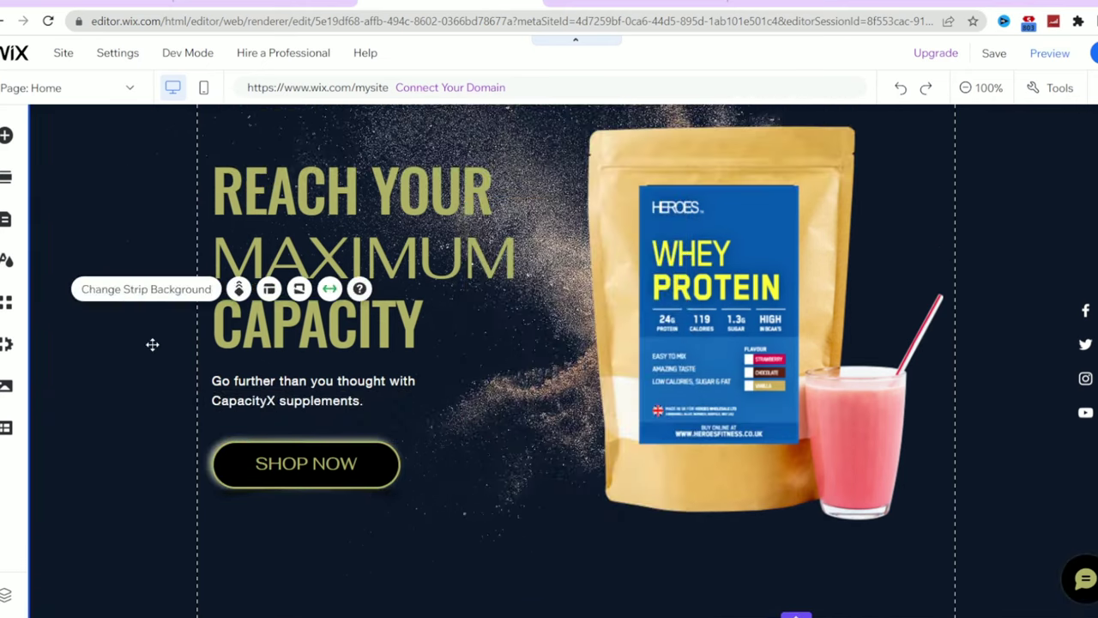
{"action": "scroll", "coordinate": [789, 492], "scroll_direction": "up", "scroll_amount": 2}
{"action": "left_click", "coordinate": [113, 180]}
{"action": "mouse_move", "coordinate": [133, 174]}
{"action": "left_mouse_down"}
{"action": "mouse_move", "coordinate": [343, 191]}
{"action": "mouse_move", "coordinate": [151, 169]}
{"action": "mouse_move", "coordinate": [128, 181]}
{"action": "mouse_move", "coordinate": [143, 162]}
{"action": "mouse_move", "coordinate": [130, 173]}
{"action": "left_mouse_up"}
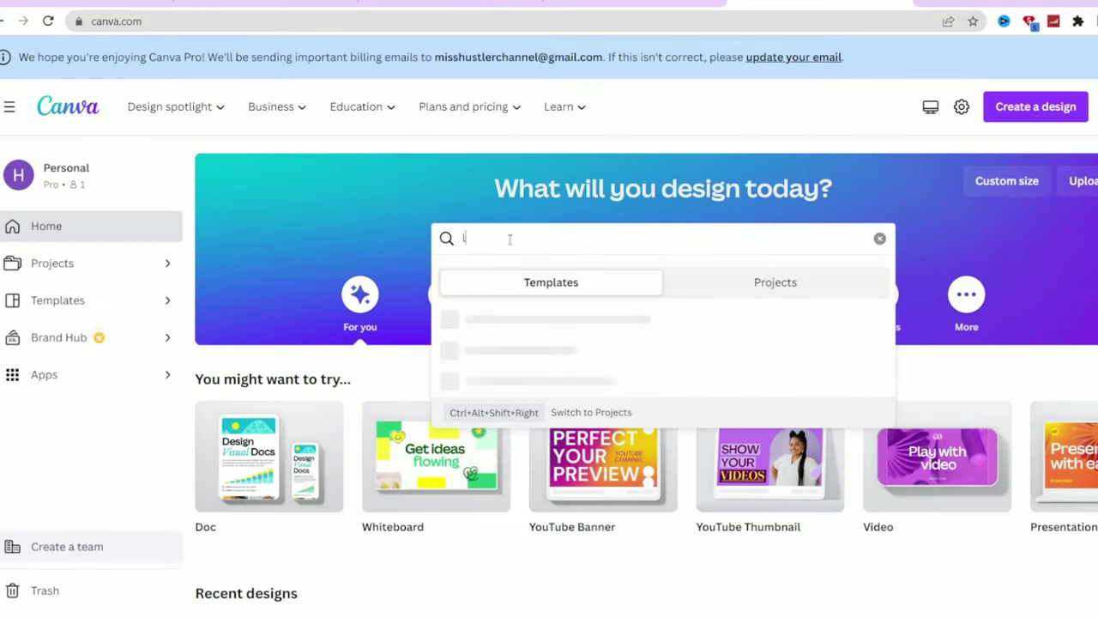
Switch to Canva, browse the "logo" template results and open the Black & White Aesthetic Circle Model Agency Logo for editing
{"action": "key", "text": "Return"}
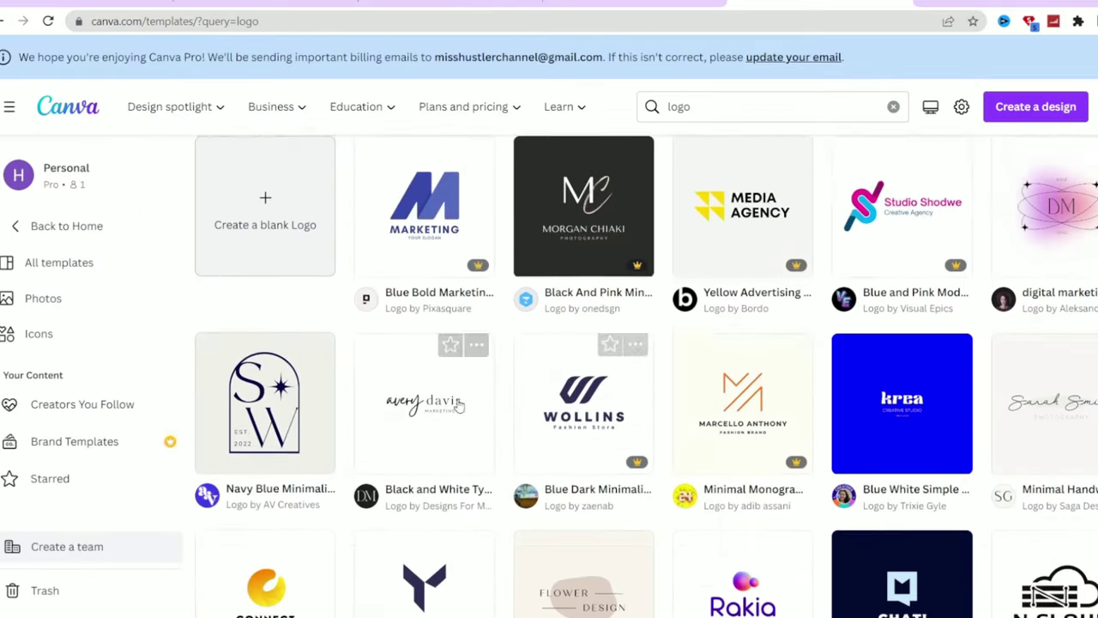
{"action": "scroll", "coordinate": [600, 343], "scroll_direction": "down", "scroll_amount": 5}
{"action": "scroll", "coordinate": [652, 343], "scroll_direction": "down", "scroll_amount": 5}
{"action": "scroll", "coordinate": [649, 314], "scroll_direction": "down", "scroll_amount": 5}
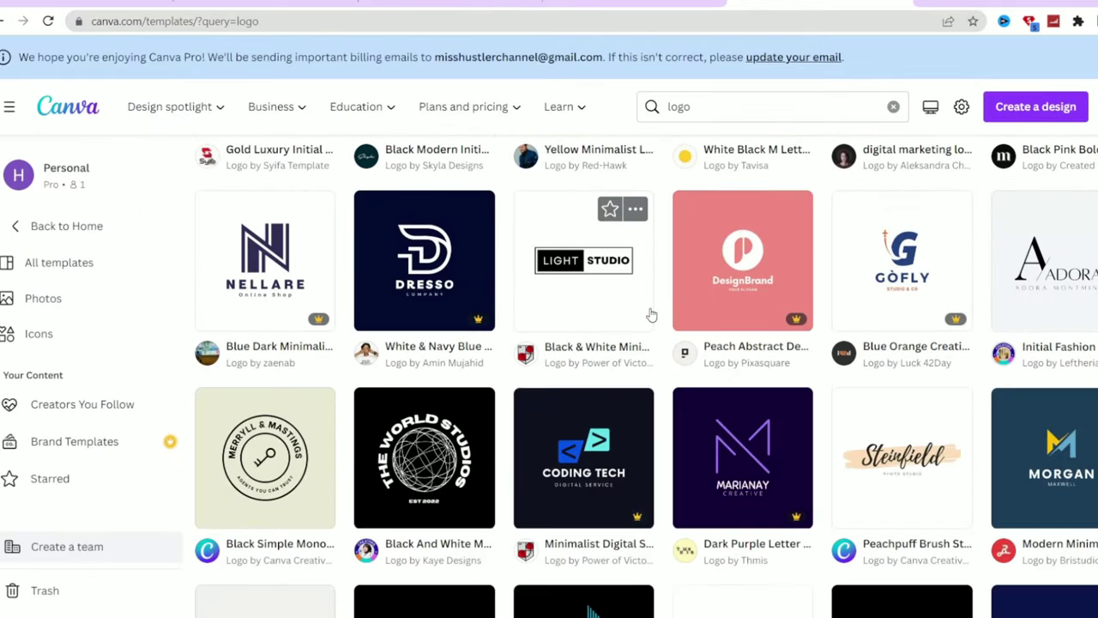
{"action": "scroll", "coordinate": [514, 343], "scroll_direction": "down", "scroll_amount": 10}
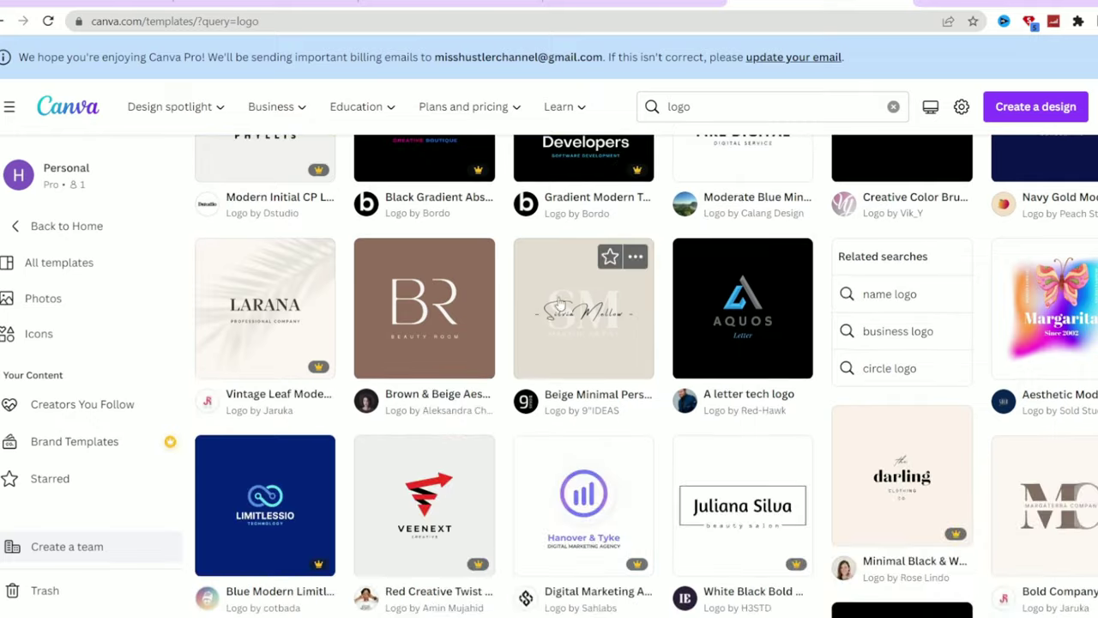
{"action": "scroll", "coordinate": [494, 386], "scroll_direction": "down", "scroll_amount": 10}
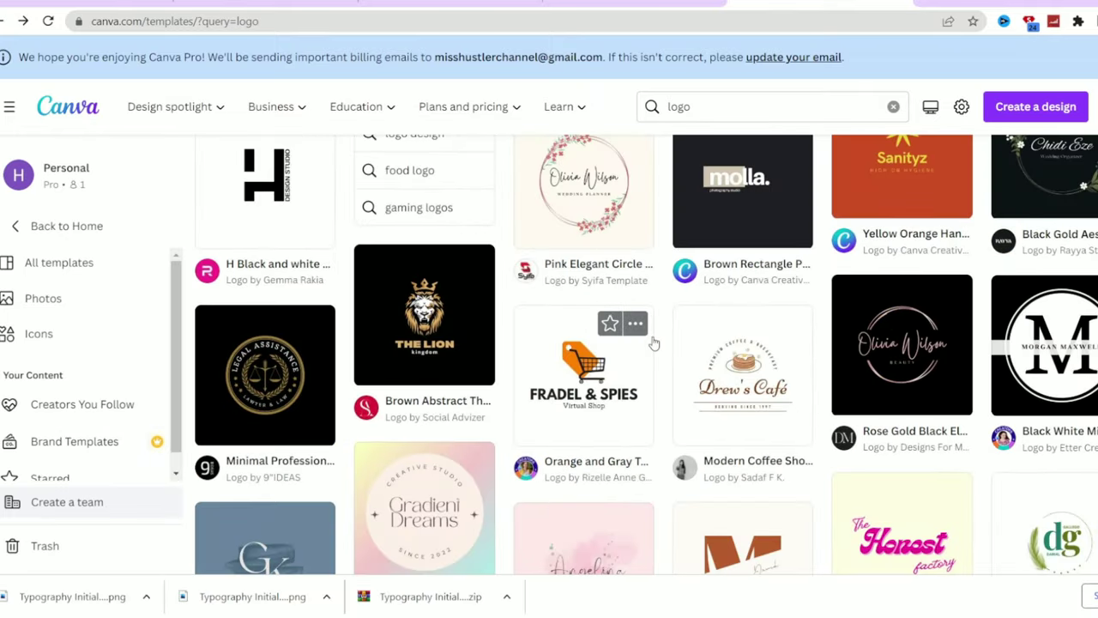
{"action": "scroll", "coordinate": [652, 343], "scroll_direction": "down", "scroll_amount": 8}
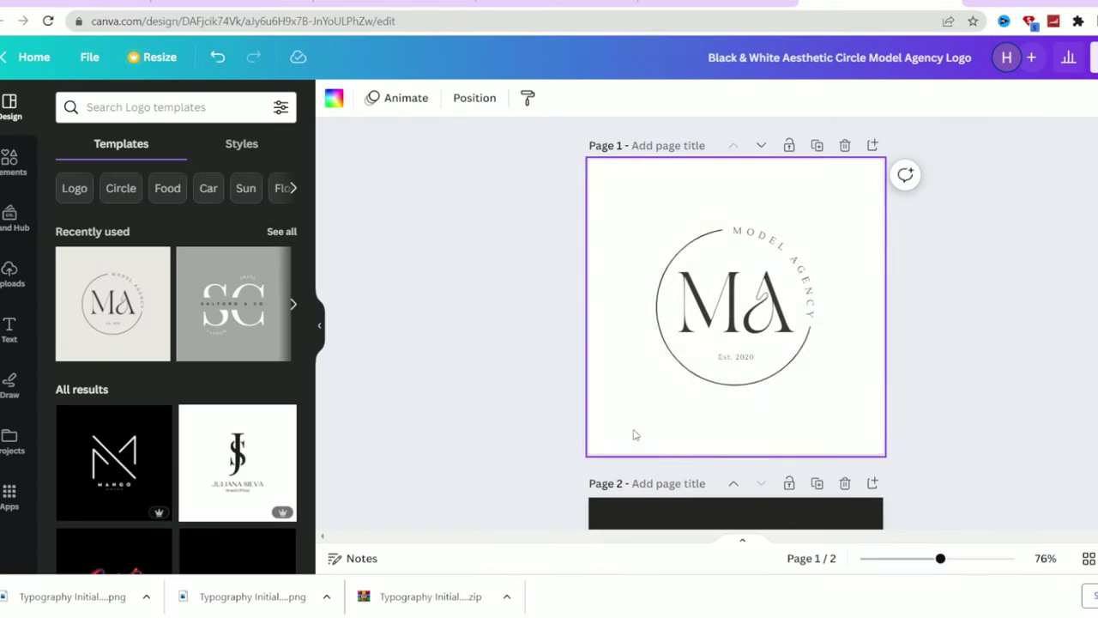
Replace the first page's monogram with "FF" and its curved text with "FANCY FIT"
{"action": "double_click", "coordinate": [735, 306]}
{"action": "type", "text": "FF"}
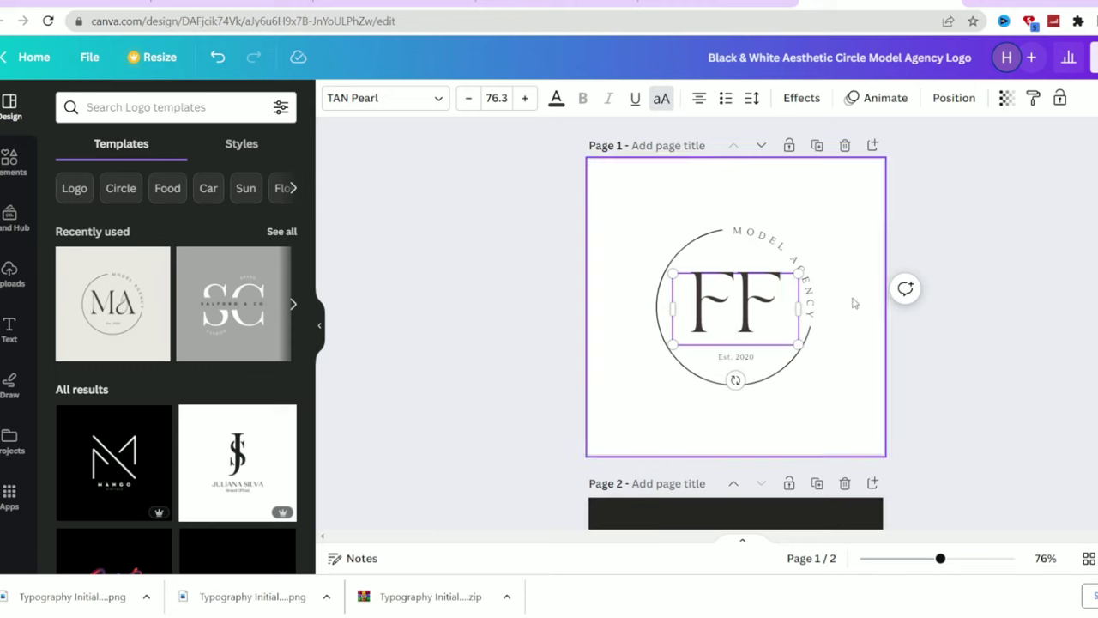
{"action": "left_click", "coordinate": [791, 264]}
{"action": "double_click", "coordinate": [791, 264]}
{"action": "type", "text": "FANCY FIT"}
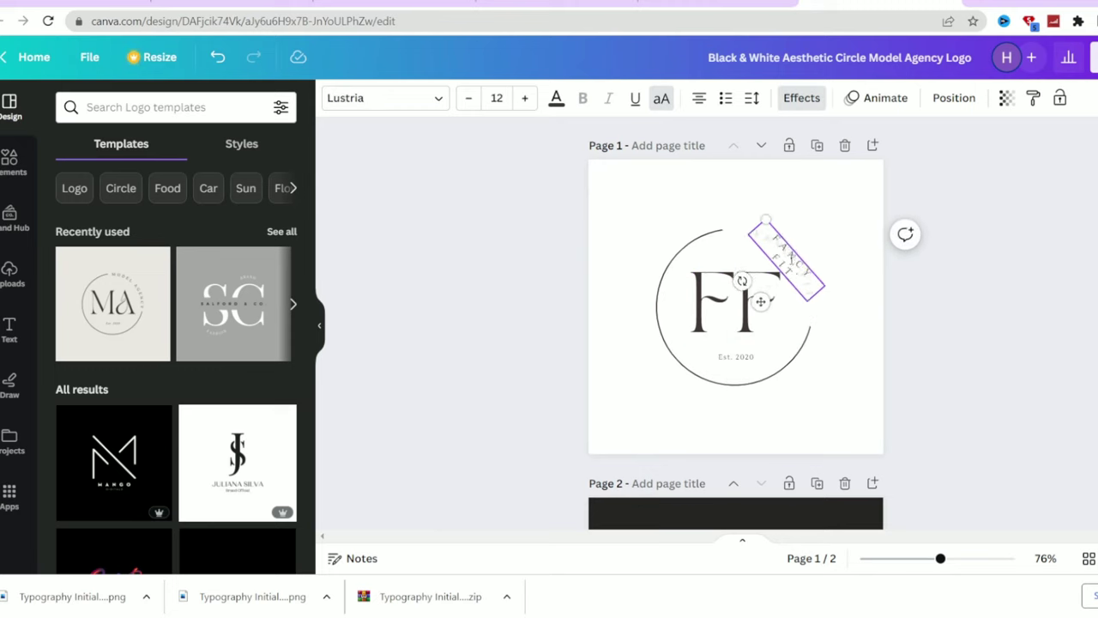
{"action": "left_click", "coordinate": [963, 342]}
Change the small line under the FF monogram to "Est. 2023"
{"action": "double_click", "coordinate": [736, 358]}
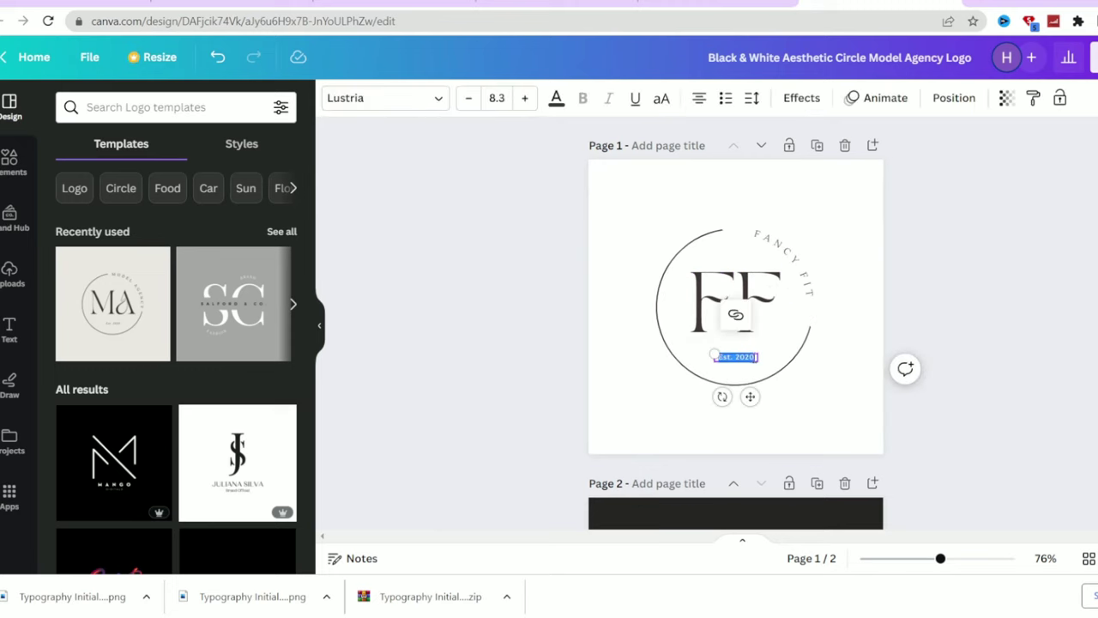
{"action": "left_click", "coordinate": [1005, 350]}
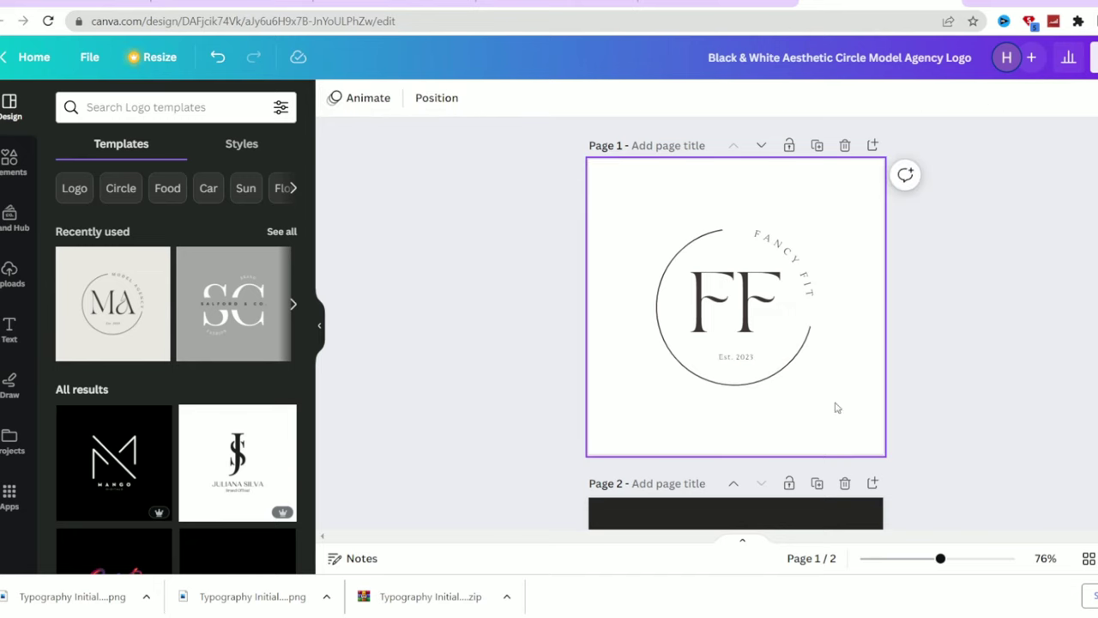
{"action": "left_click", "coordinate": [875, 432]}
Delete the second page with the dark version of the logo
{"action": "scroll", "coordinate": [862, 465], "scroll_direction": "down", "scroll_amount": 1}
{"action": "scroll", "coordinate": [905, 434], "scroll_direction": "down", "scroll_amount": 3}
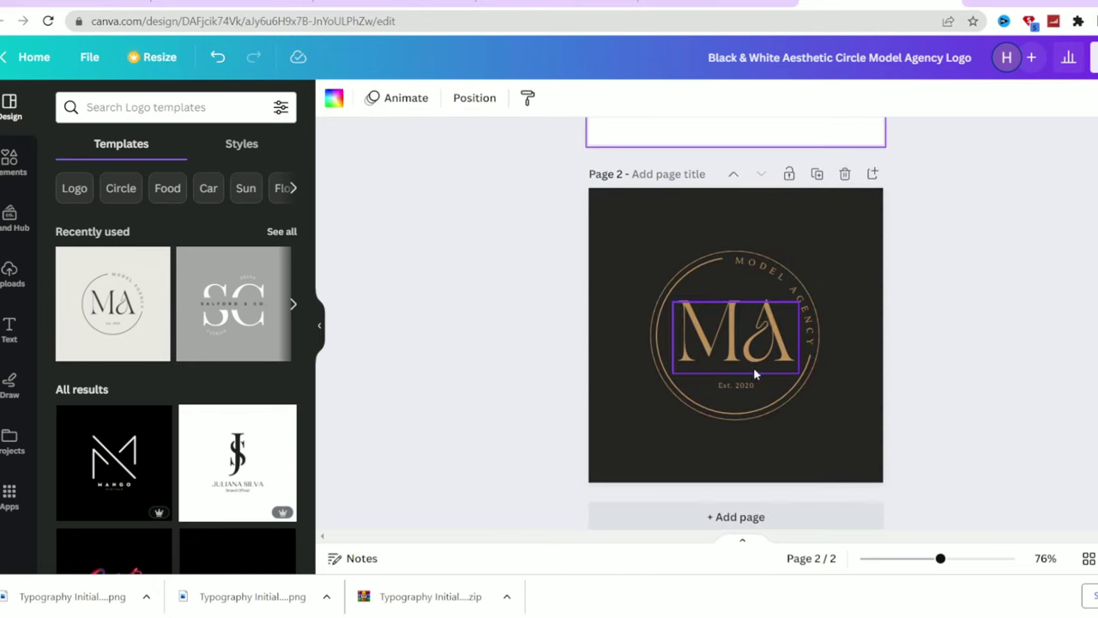
{"action": "scroll", "coordinate": [752, 385], "scroll_direction": "up", "scroll_amount": 2}
{"action": "left_click", "coordinate": [844, 326]}
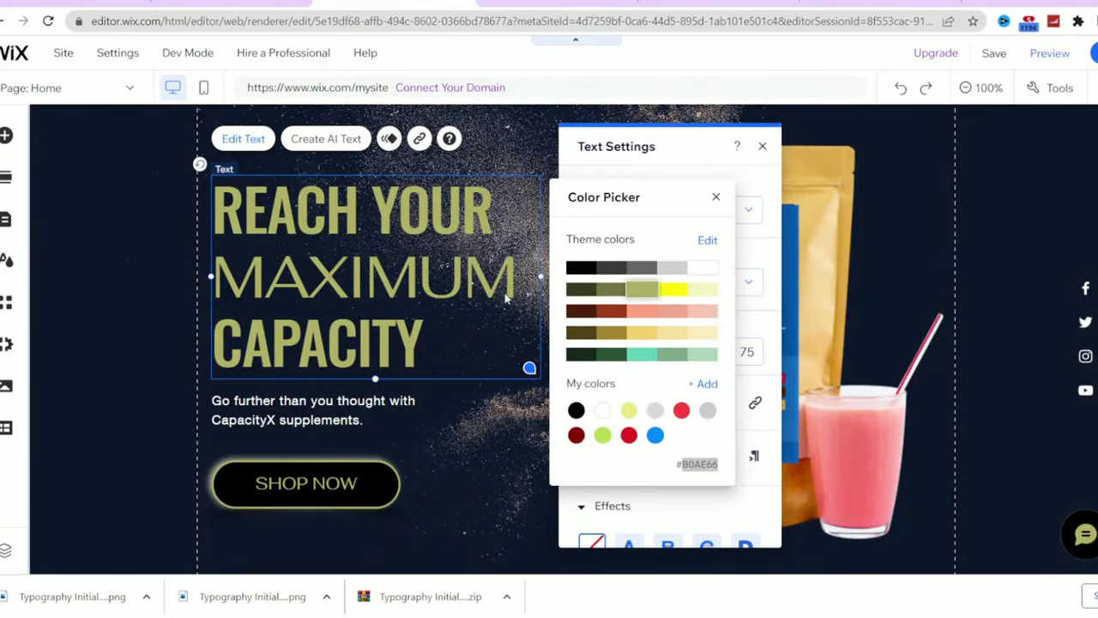
Switch to the Wix editor and get the hero heading's text color code, #B0AE66
{"action": "left_click", "coordinate": [762, 147]}
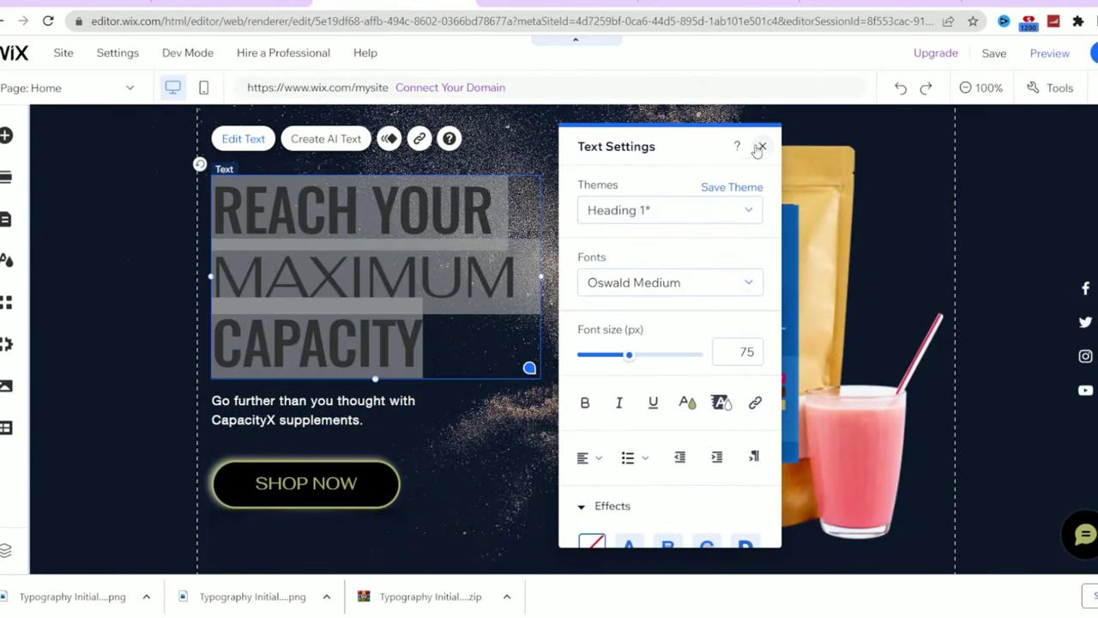
{"action": "left_click", "coordinate": [763, 147]}
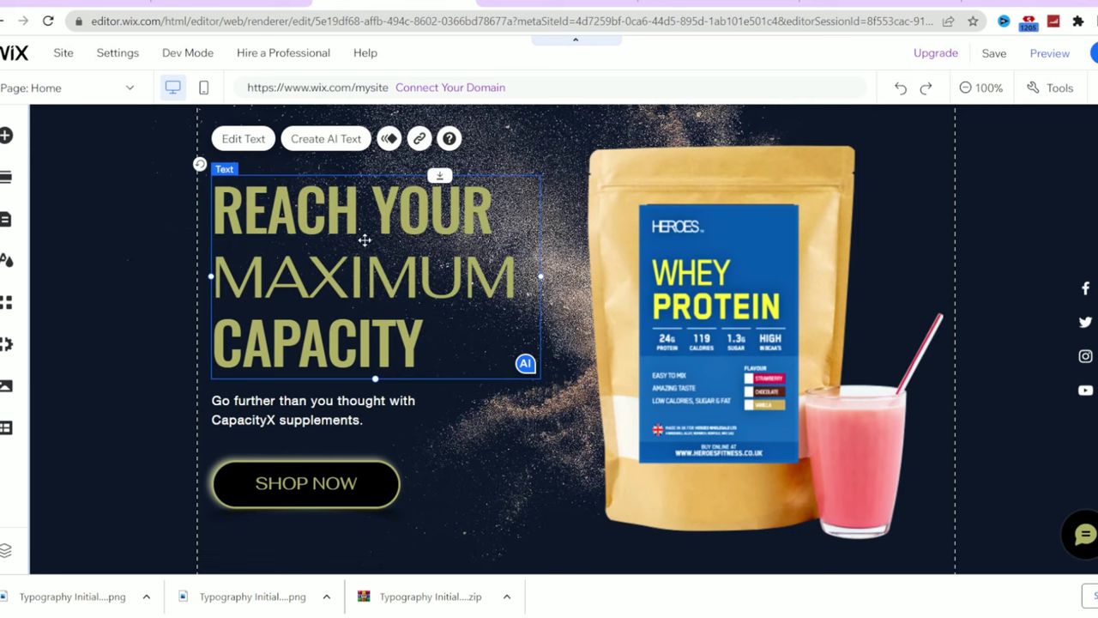
{"action": "left_click", "coordinate": [233, 144]}
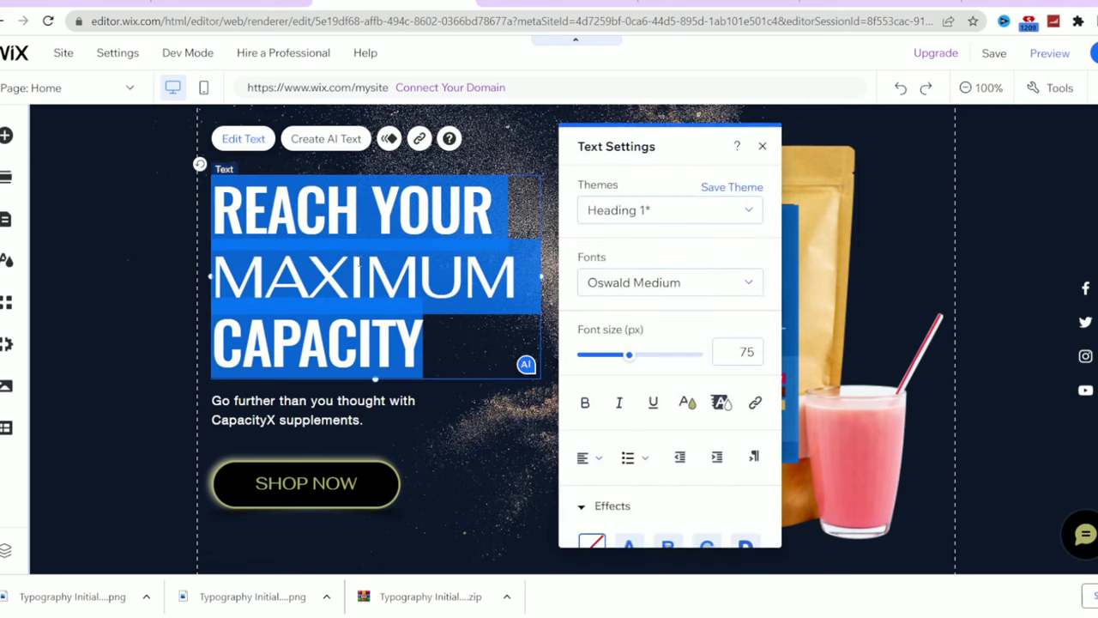
{"action": "left_click", "coordinate": [685, 403]}
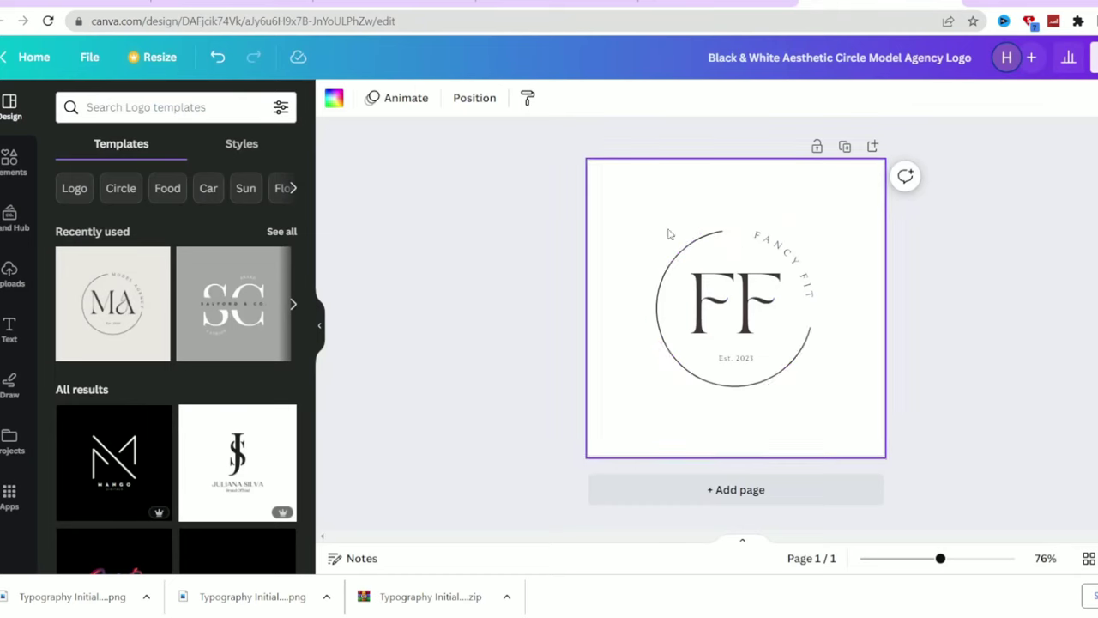
In the Canva logo design, recolor the circle outline with the custom color #B0AE66
{"action": "left_click", "coordinate": [685, 269]}
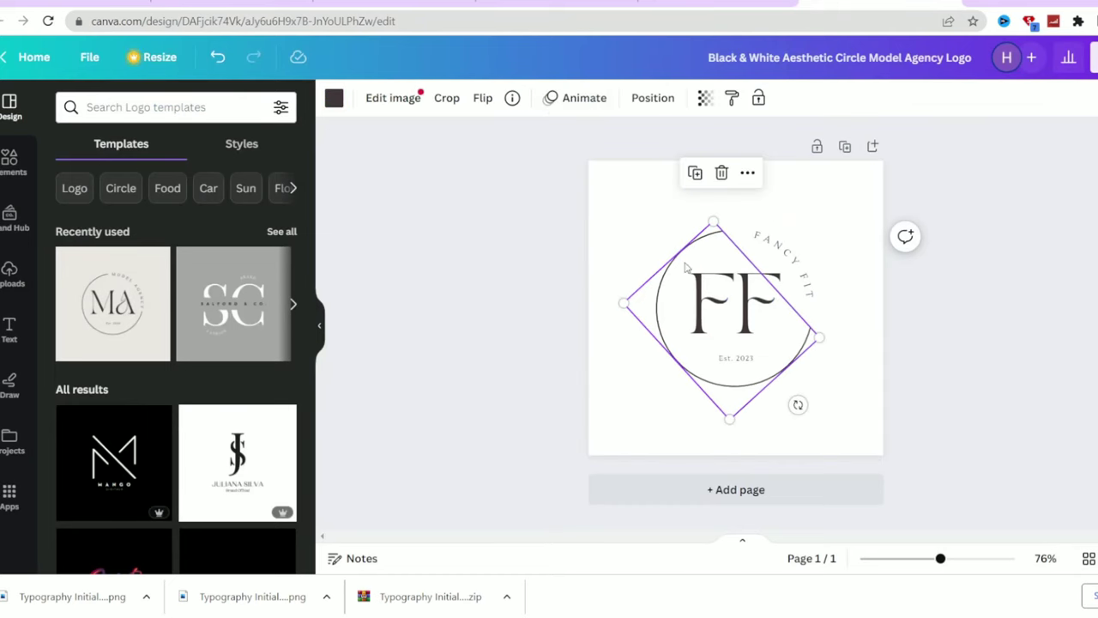
{"action": "left_click", "coordinate": [334, 98]}
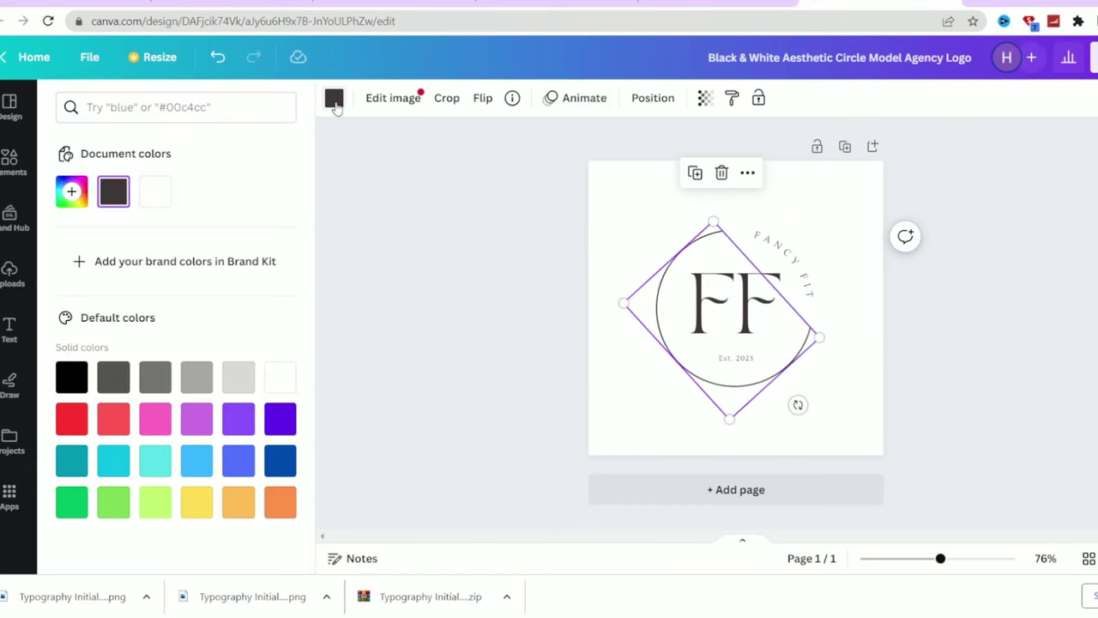
{"action": "left_click", "coordinate": [71, 190]}
{"action": "type", "text": "#B0AE66"}
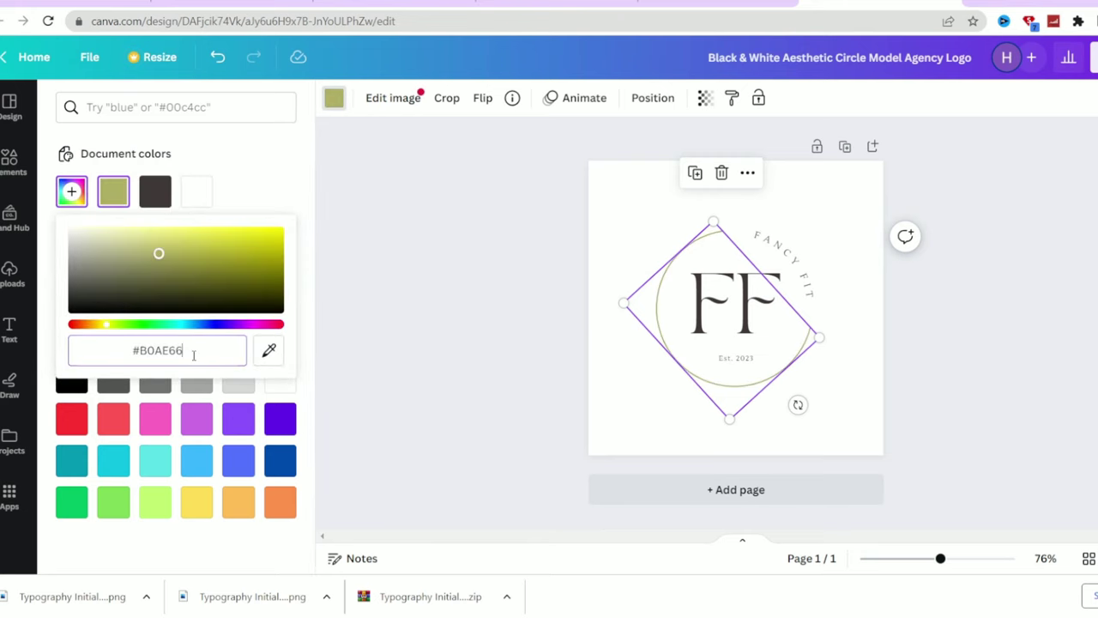
{"action": "left_click", "coordinate": [481, 374]}
Apply the document color #B0AE66 to the FF monogram, the curved FANCY FIT text and the Est. 2023 line
{"action": "left_click", "coordinate": [756, 305]}
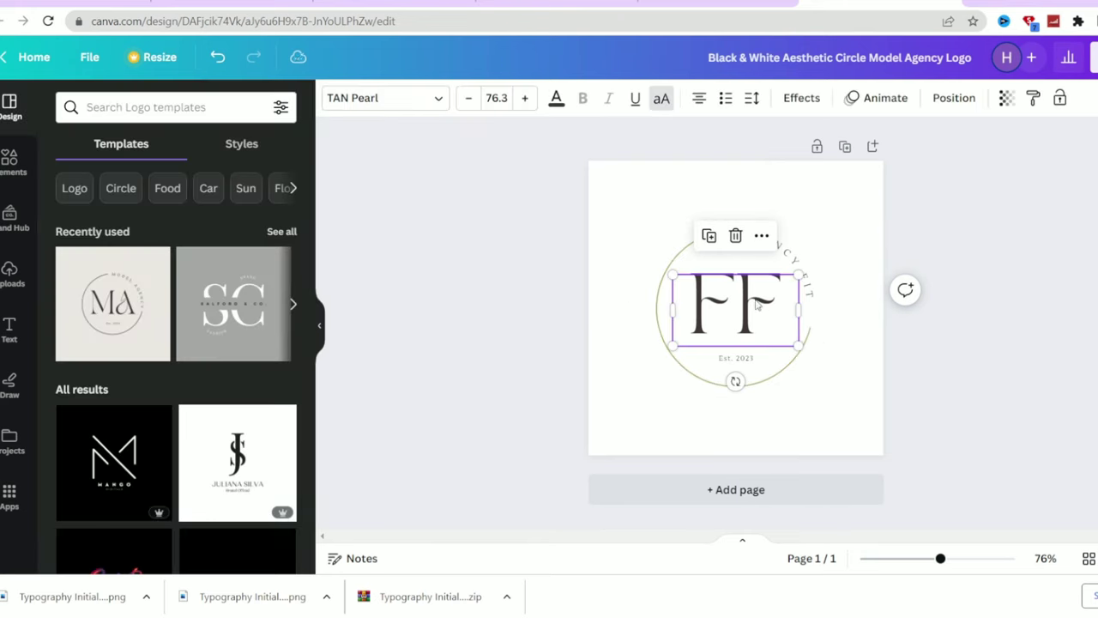
{"action": "left_click", "coordinate": [556, 97]}
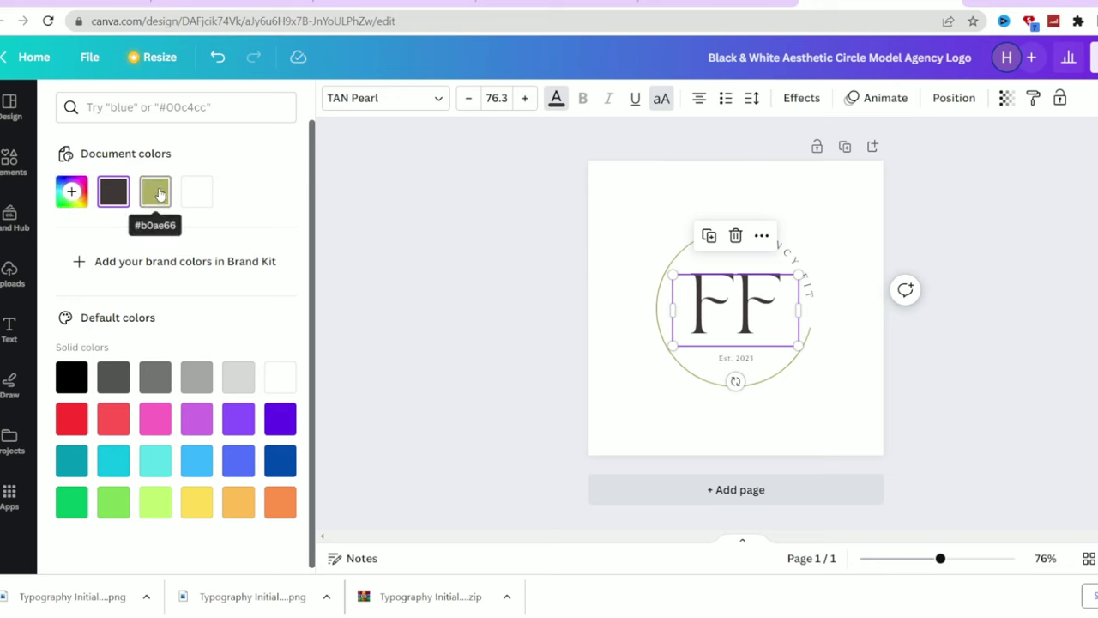
{"action": "left_click", "coordinate": [151, 190]}
{"action": "left_click", "coordinate": [774, 337]}
{"action": "left_click", "coordinate": [796, 263]}
{"action": "left_click", "coordinate": [559, 100]}
{"action": "left_click", "coordinate": [151, 190]}
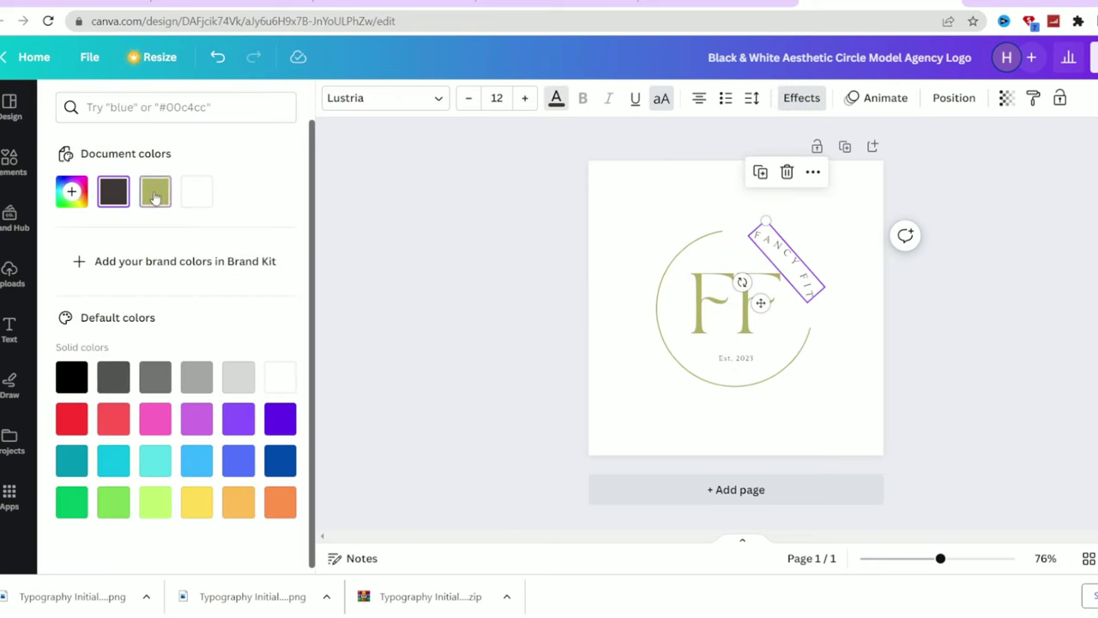
{"action": "left_click", "coordinate": [737, 358]}
{"action": "left_click", "coordinate": [151, 191]}
{"action": "left_click", "coordinate": [487, 330]}
{"action": "left_click", "coordinate": [494, 400]}
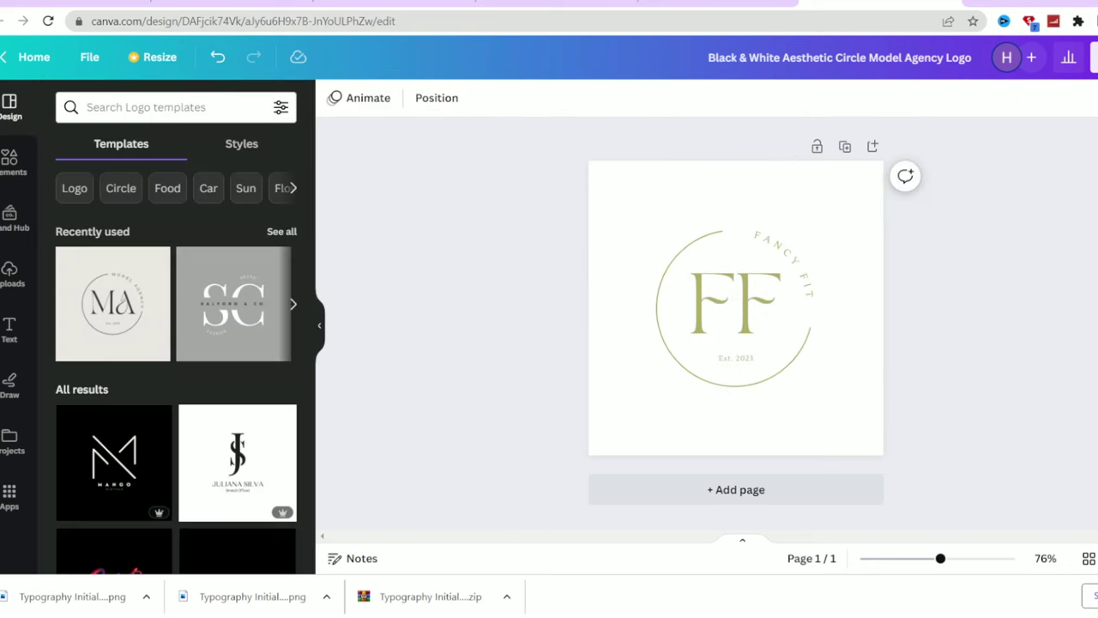
Download the logo as a 500 × 500 px PNG with a transparent background
{"action": "left_click", "coordinate": [1088, 57]}
{"action": "left_click", "coordinate": [939, 451]}
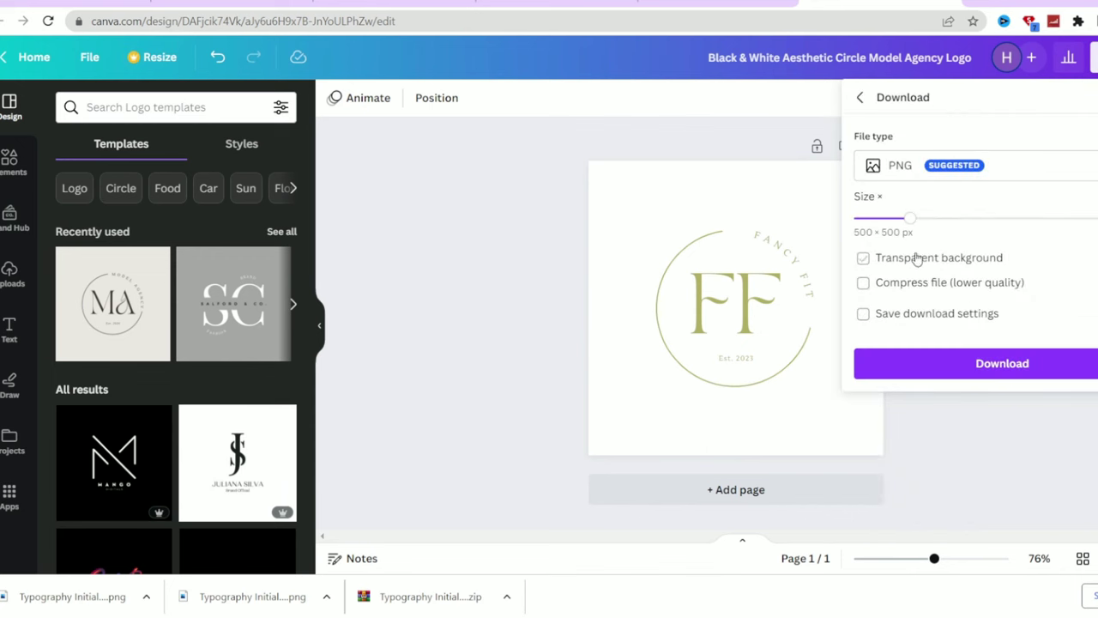
{"action": "left_click", "coordinate": [1013, 364]}
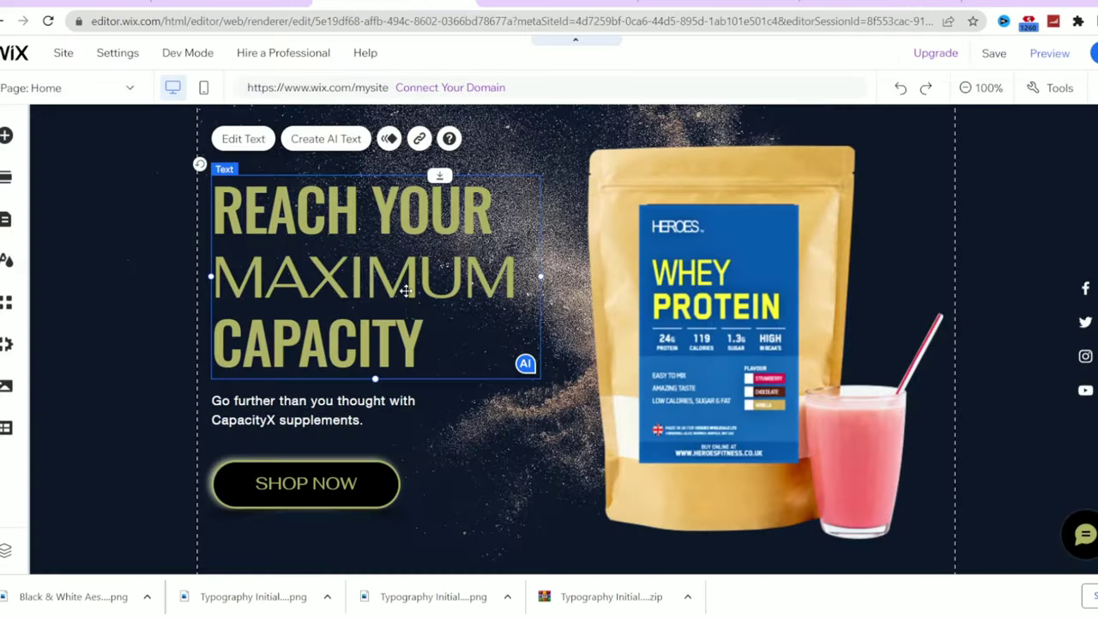
Switch to the Wix editor, upload the downloaded Black & White Aesthetic logo image and add it to the page
{"action": "scroll", "coordinate": [157, 240], "scroll_direction": "up", "scroll_amount": 3}
{"action": "left_click", "coordinate": [6, 135]}
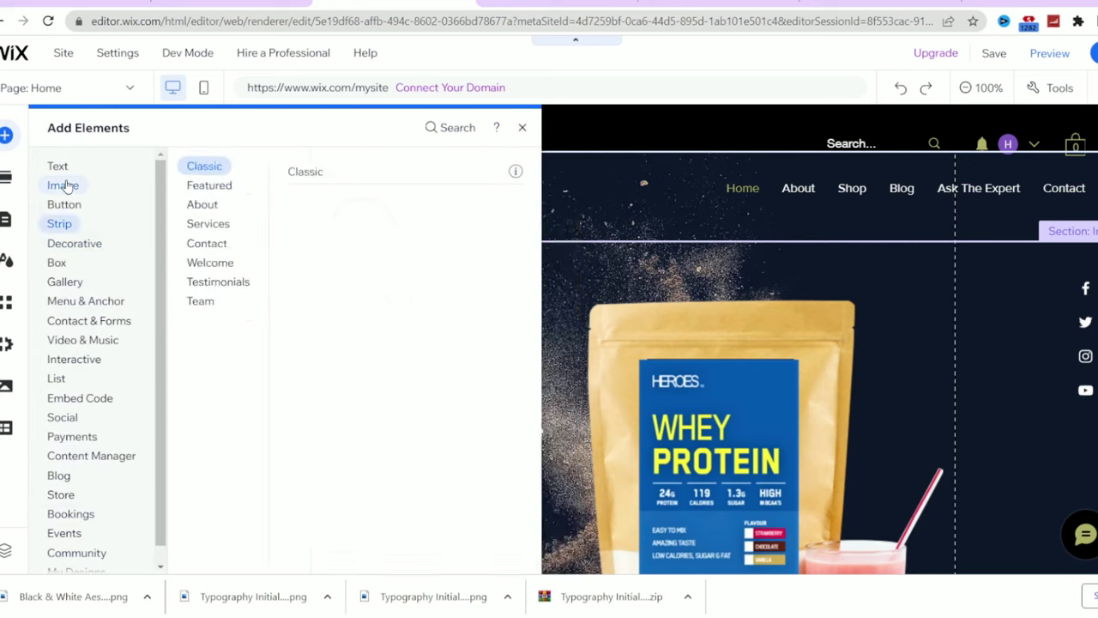
{"action": "mouse_move", "coordinate": [60, 185]}
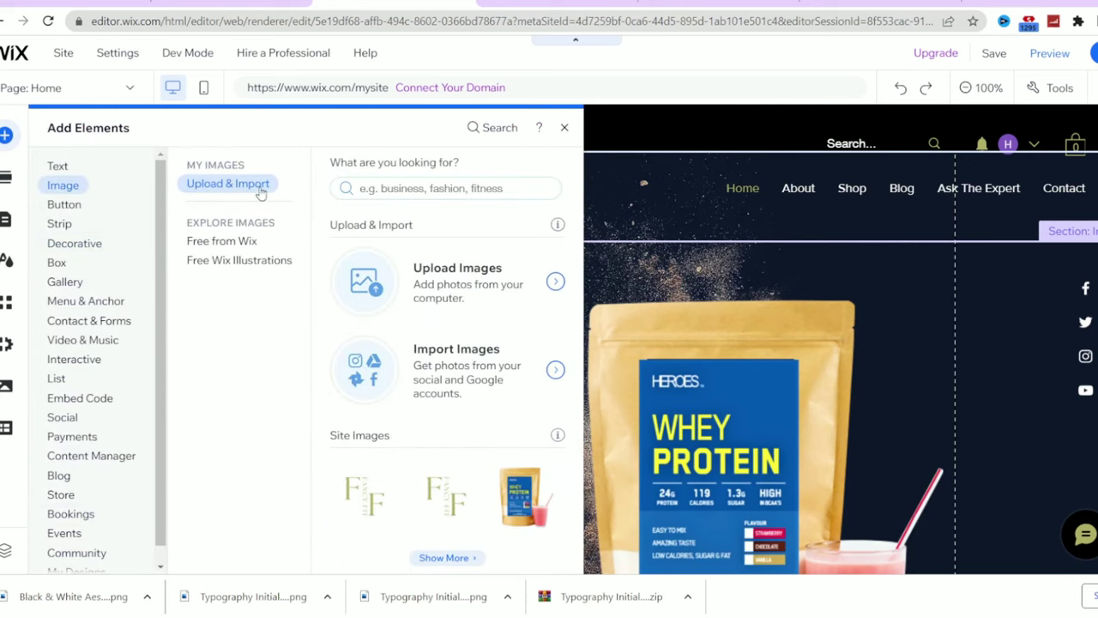
{"action": "left_click", "coordinate": [471, 297]}
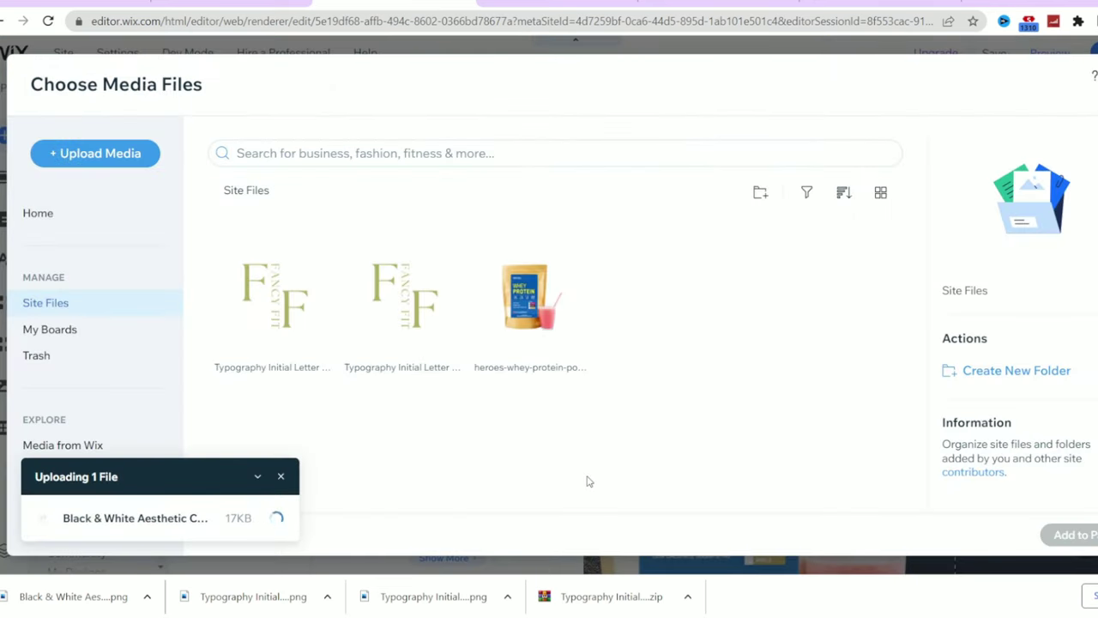
{"action": "left_click", "coordinate": [1063, 534]}
Move the FF logo into the site header in place of the old CX logo and shrink it to fit the header height
{"action": "left_click_drag", "start_coordinate": [565, 464], "coordinate": [98, 289]}
{"action": "left_click_drag", "start_coordinate": [351, 507], "coordinate": [138, 303]}
{"action": "left_click_drag", "start_coordinate": [79, 259], "coordinate": [103, 248]}
{"action": "left_click_drag", "start_coordinate": [103, 205], "coordinate": [141, 275]}
{"action": "left_click", "coordinate": [145, 310]}
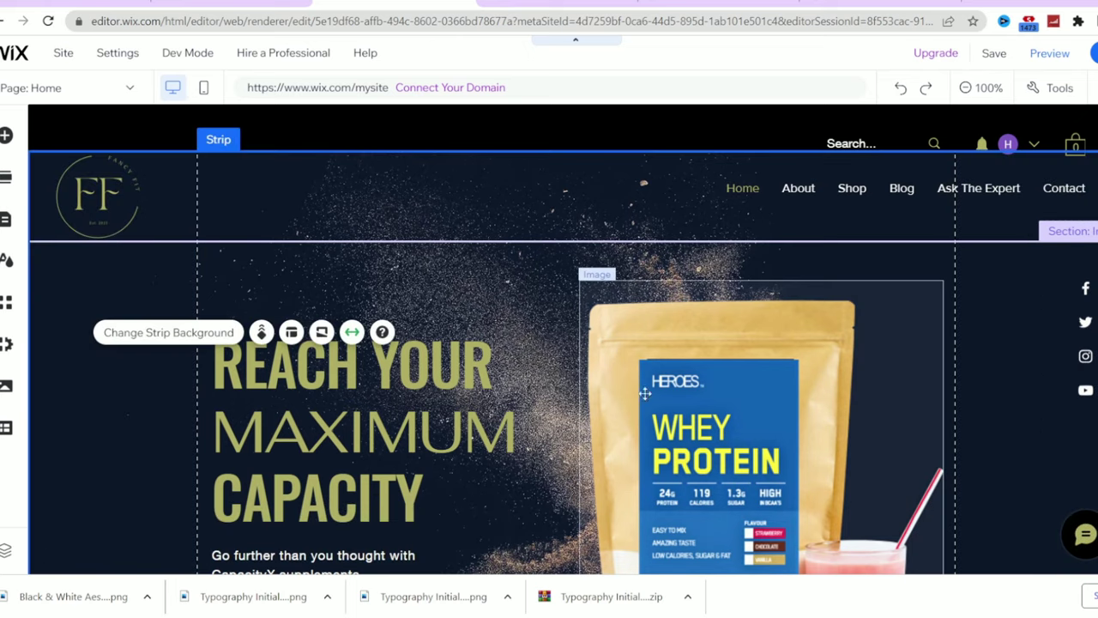
Open the header menu's page management and look through the site pages, including About, Shop, Blog and the two product collections
{"action": "left_click", "coordinate": [768, 190]}
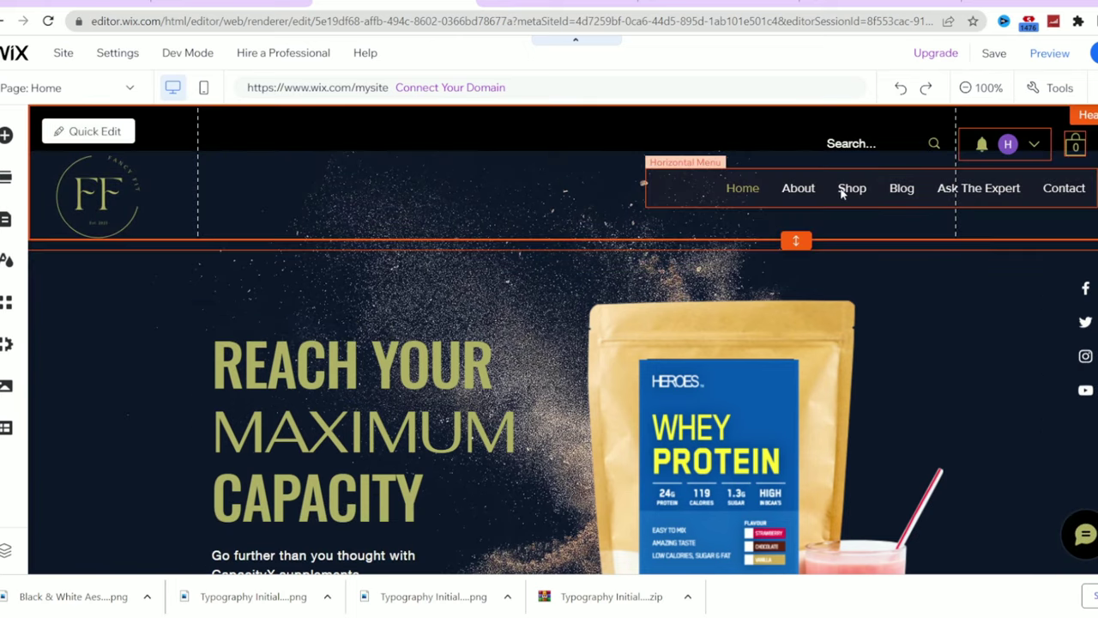
{"action": "left_click", "coordinate": [745, 192]}
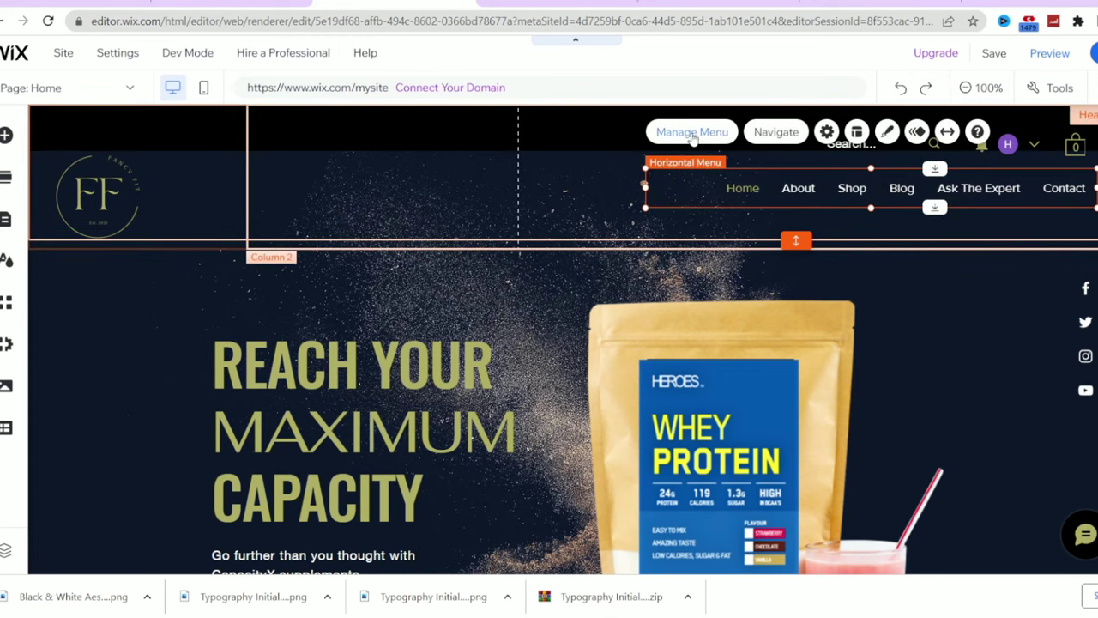
{"action": "left_click", "coordinate": [692, 133]}
{"action": "left_click", "coordinate": [243, 248]}
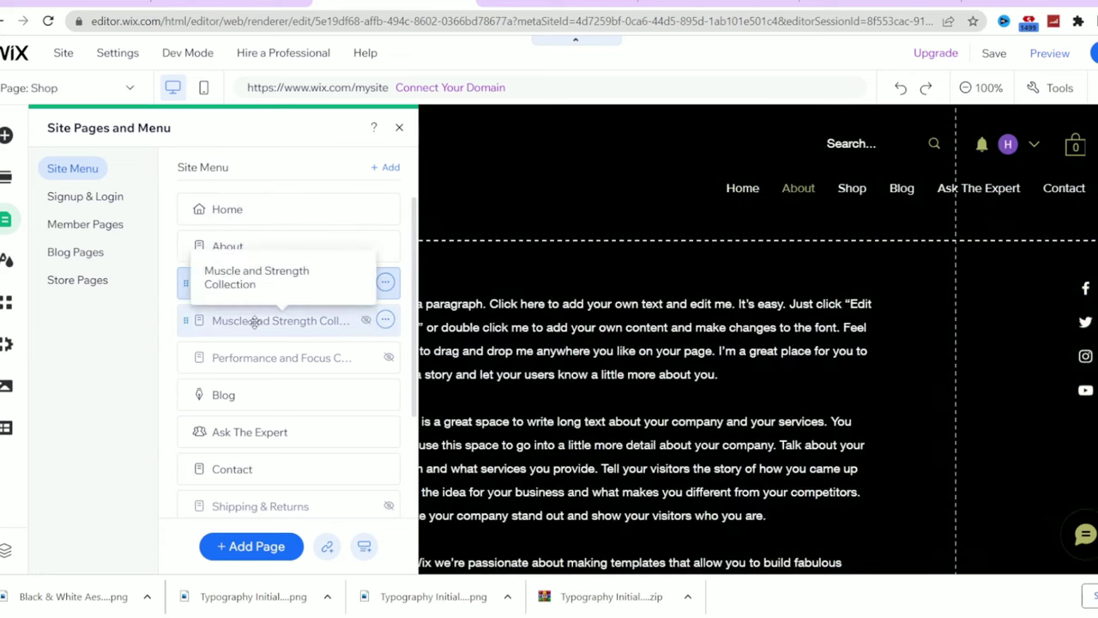
{"action": "left_click", "coordinate": [253, 319]}
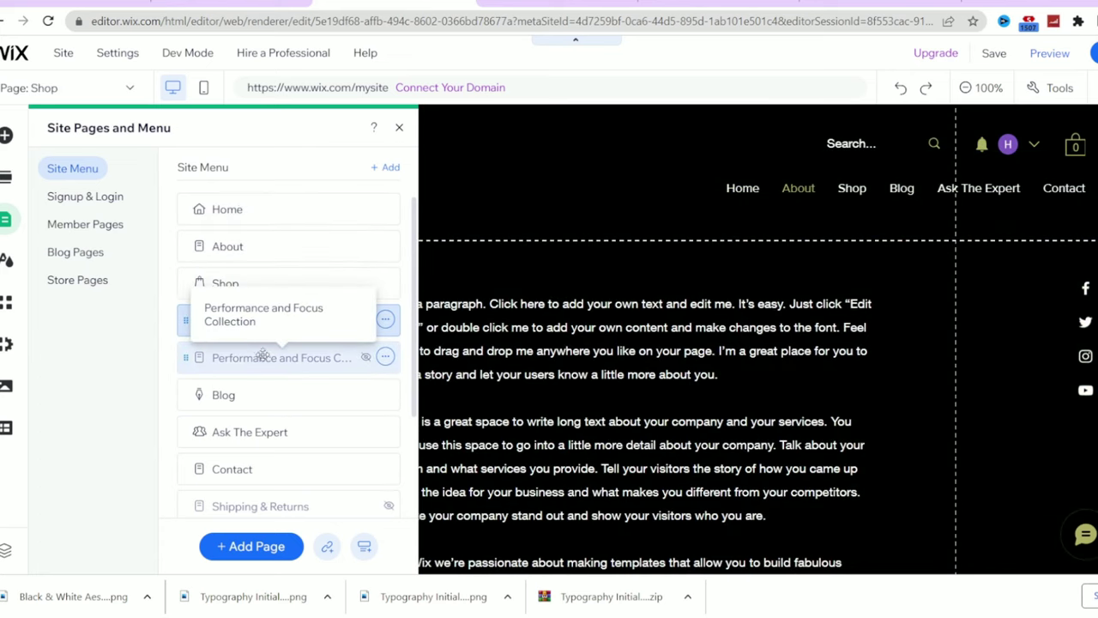
{"action": "left_click", "coordinate": [263, 394]}
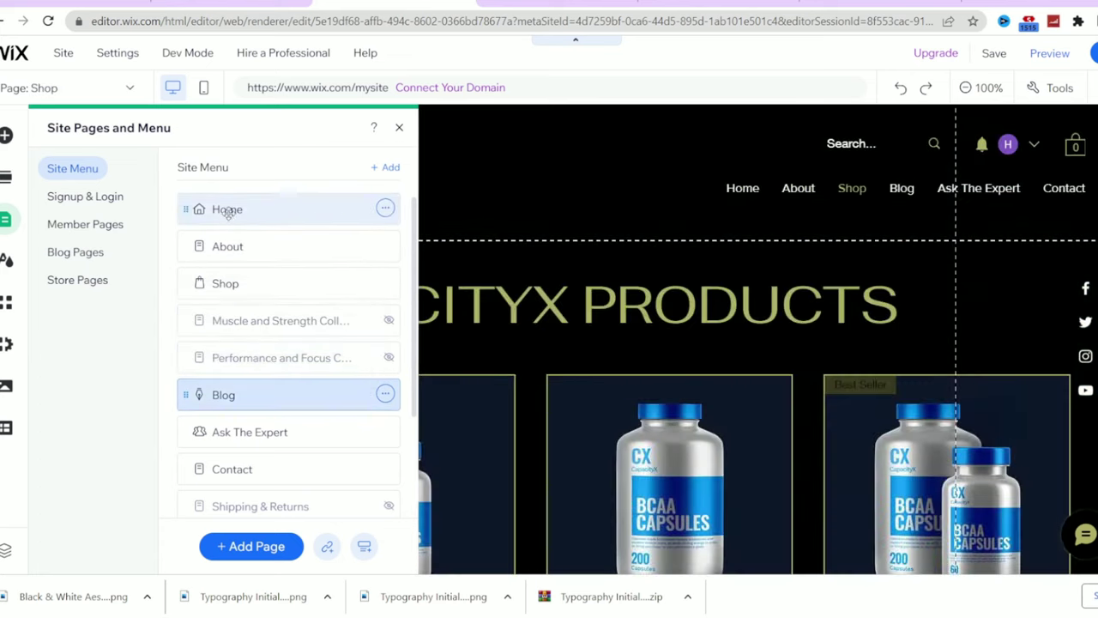
{"action": "left_click", "coordinate": [228, 212]}
{"action": "left_click", "coordinate": [250, 247]}
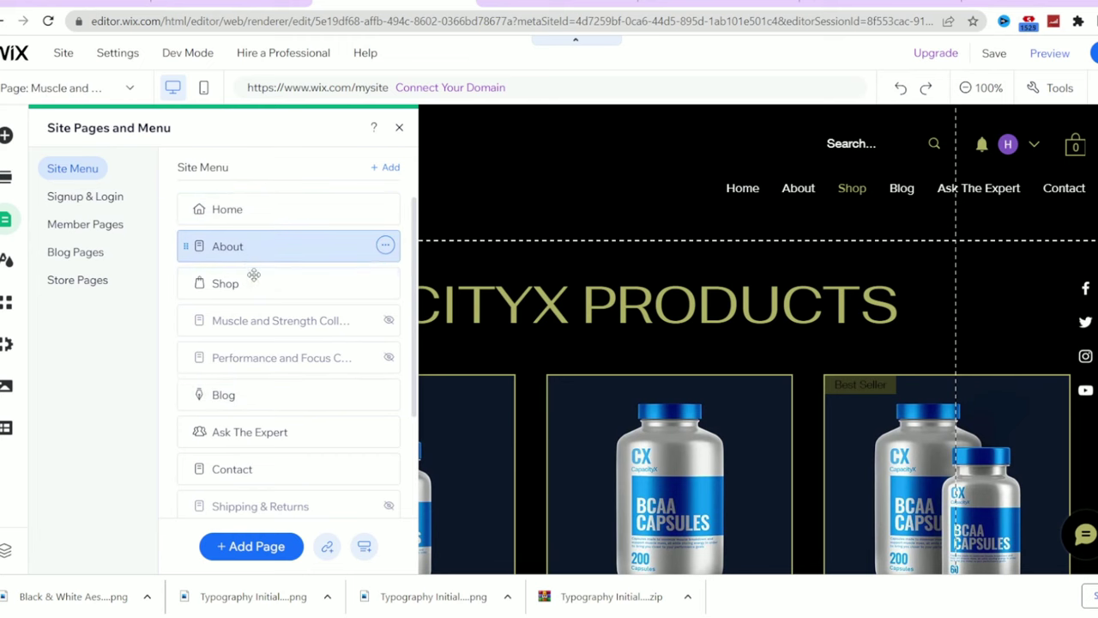
{"action": "left_click", "coordinate": [249, 280]}
{"action": "left_click", "coordinate": [250, 358]}
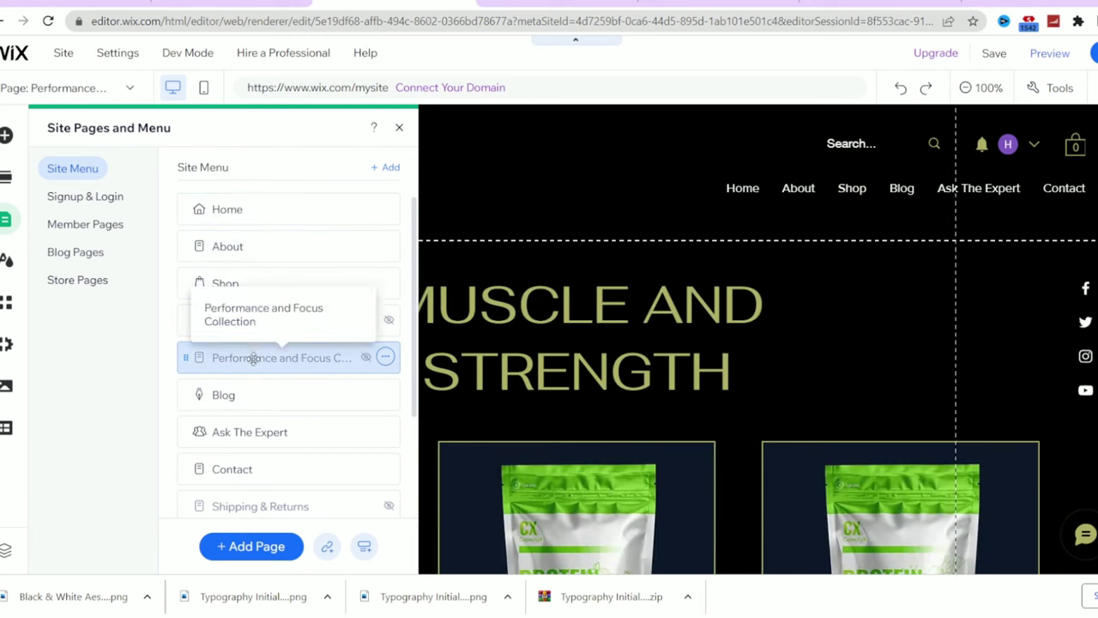
Look through the Blog and Ask The Expert pages, then return to the full site page list
{"action": "left_click", "coordinate": [251, 388]}
{"action": "scroll", "coordinate": [252, 386], "scroll_direction": "down", "scroll_amount": 1}
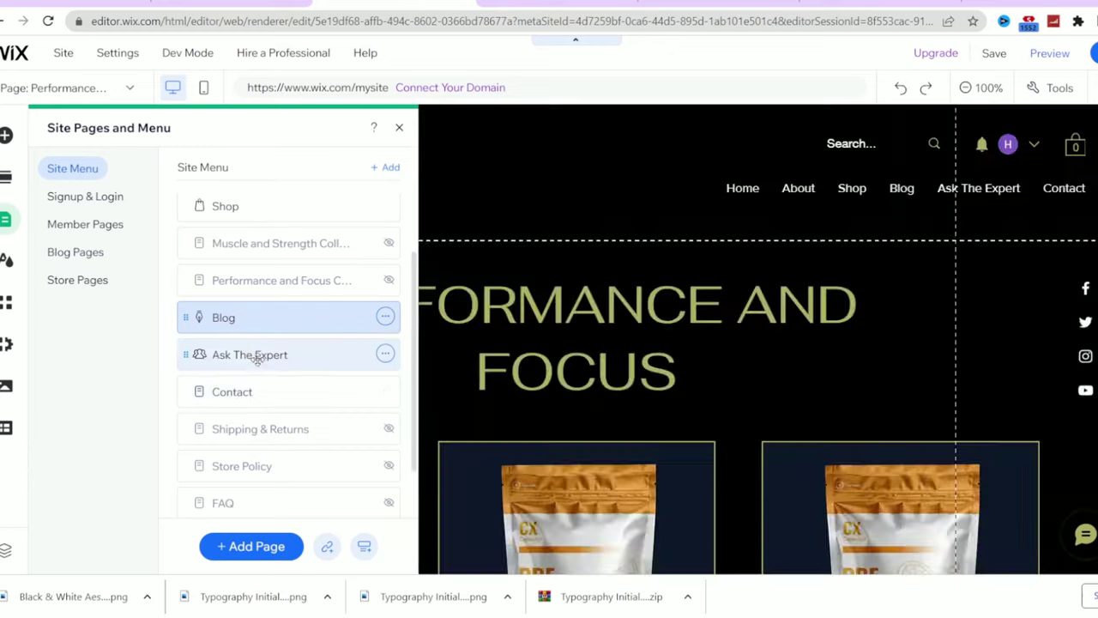
{"action": "left_click", "coordinate": [258, 358]}
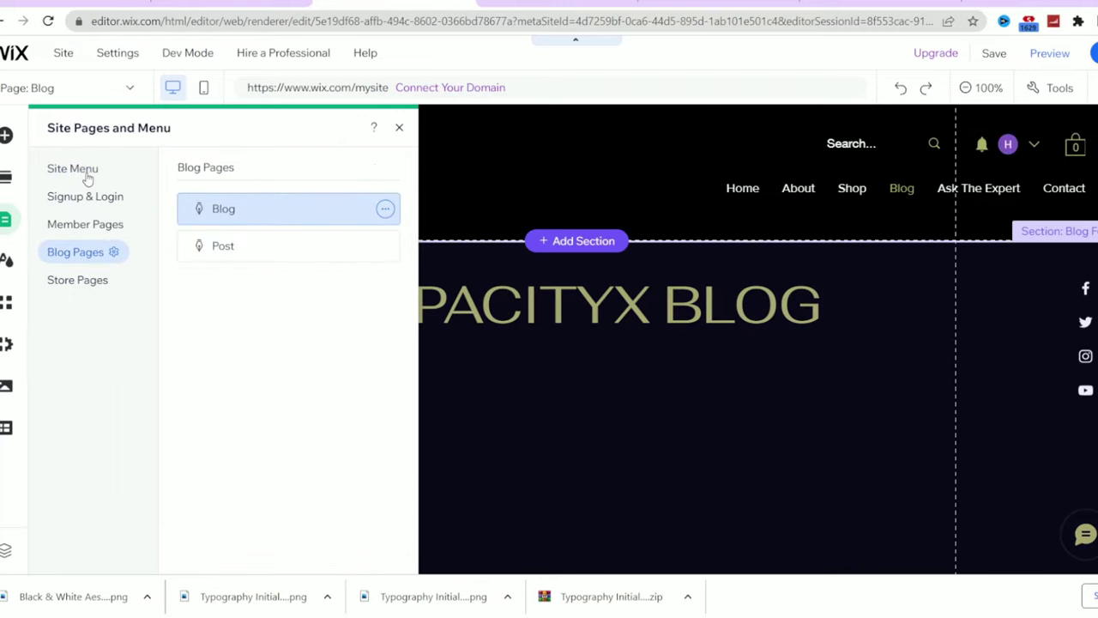
{"action": "left_click", "coordinate": [82, 171]}
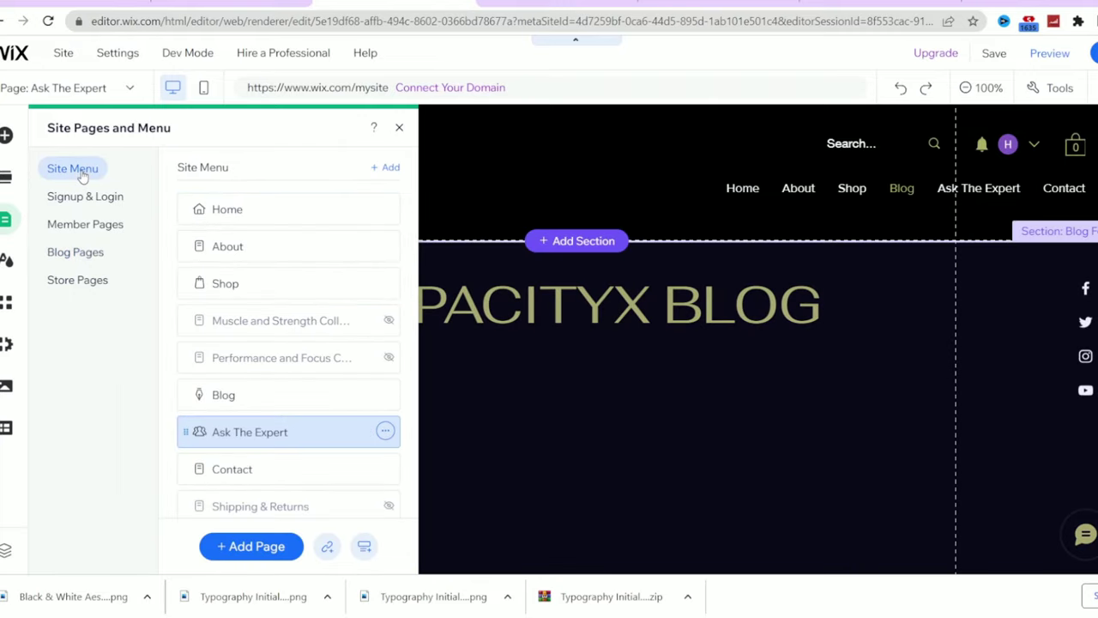
Open the About page for editing and look over its placeholder text
{"action": "left_click", "coordinate": [260, 246]}
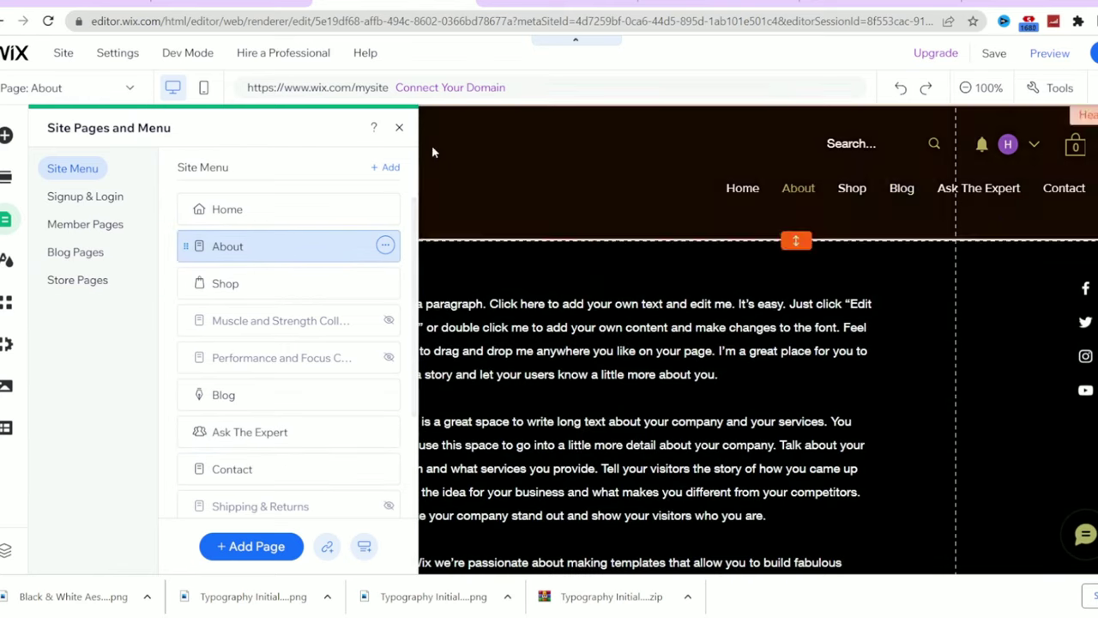
{"action": "left_click", "coordinate": [399, 127]}
{"action": "scroll", "coordinate": [492, 394], "scroll_direction": "down", "scroll_amount": 4}
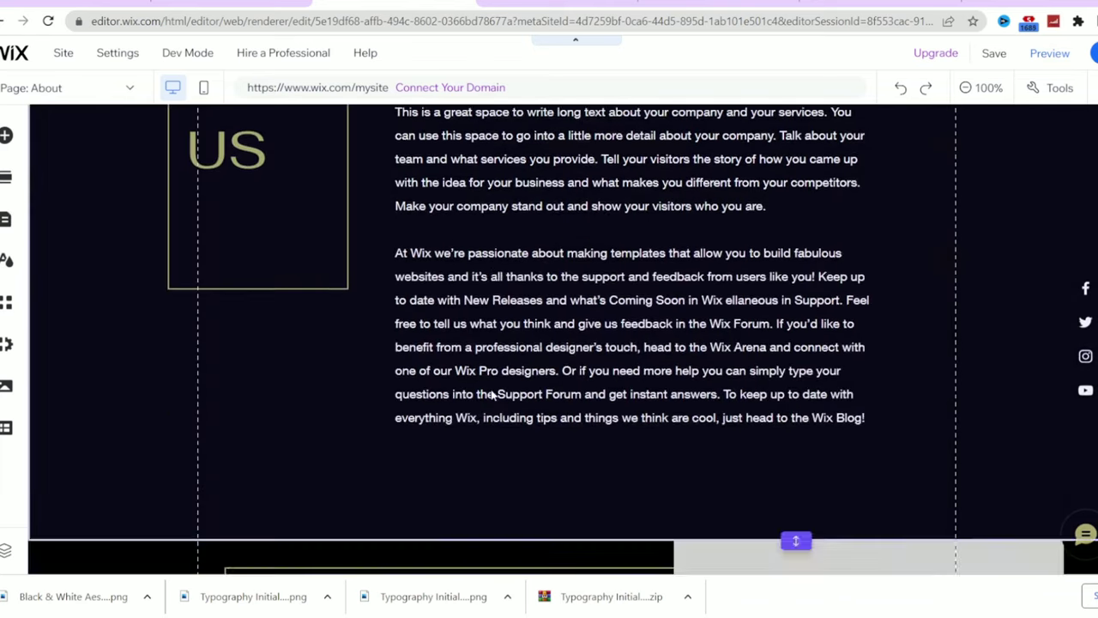
{"action": "scroll", "coordinate": [480, 395], "scroll_direction": "up", "scroll_amount": 4}
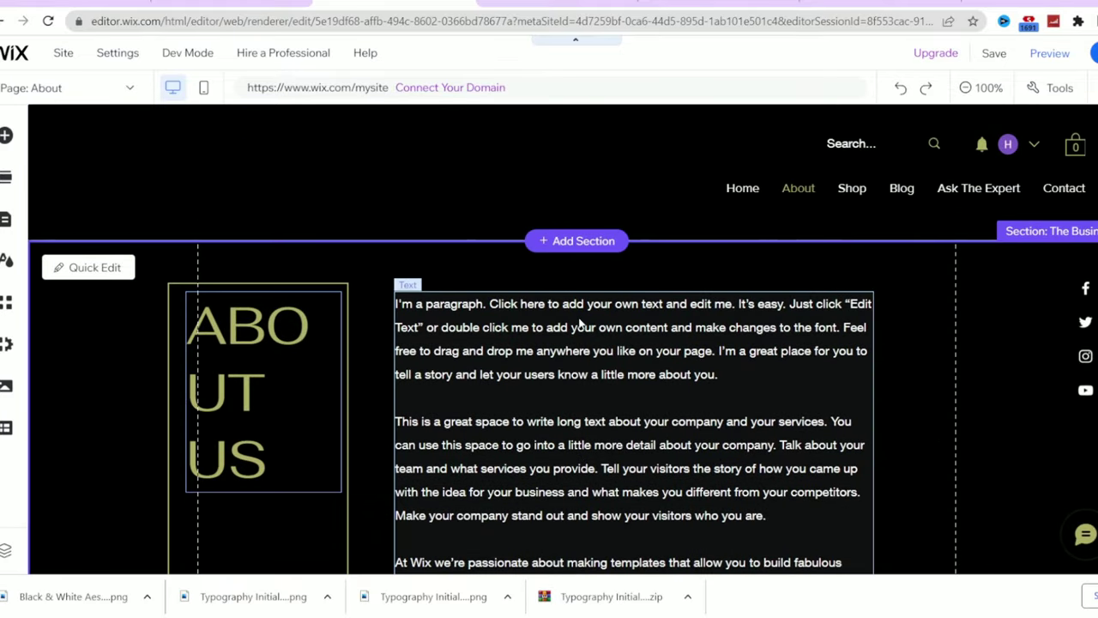
Generate AI text for the About paragraph, mentioning "passionate about fitness, we care about health, our ultimate goal is a happy customer"
{"action": "double_click", "coordinate": [581, 324]}
{"action": "left_click", "coordinate": [565, 296]}
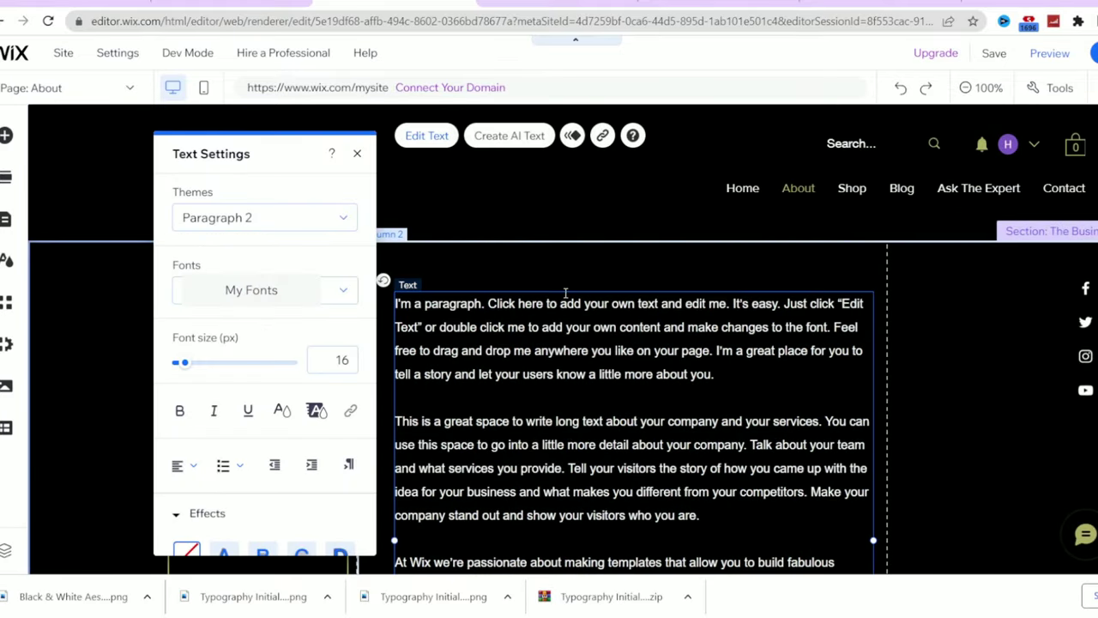
{"action": "left_click", "coordinate": [515, 139]}
{"action": "scroll", "coordinate": [686, 455], "scroll_direction": "down", "scroll_amount": 2}
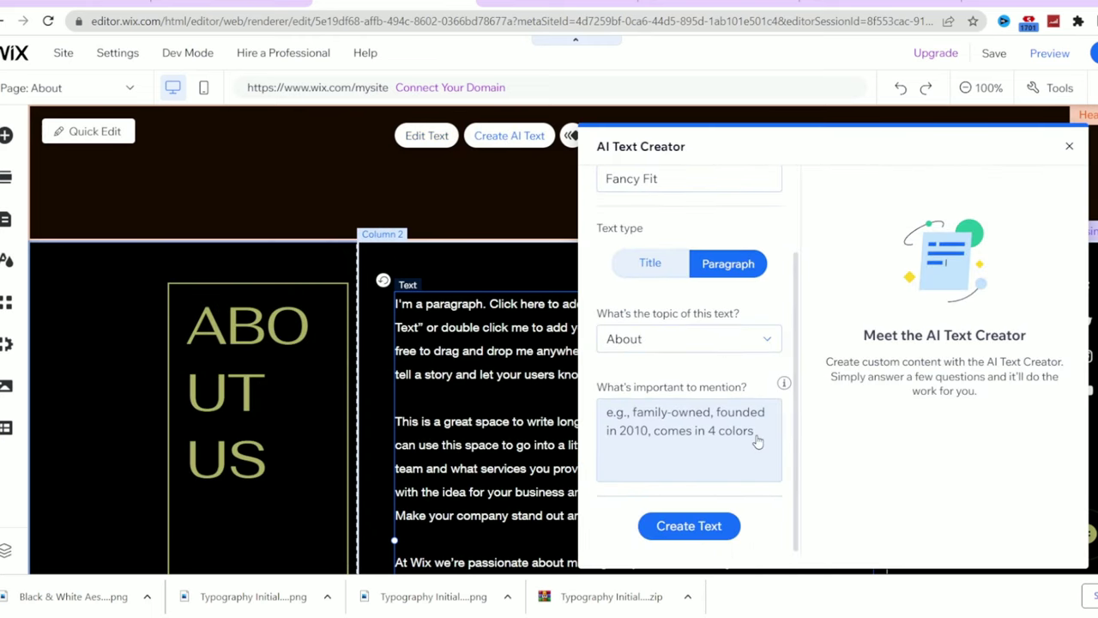
{"action": "left_click", "coordinate": [670, 420]}
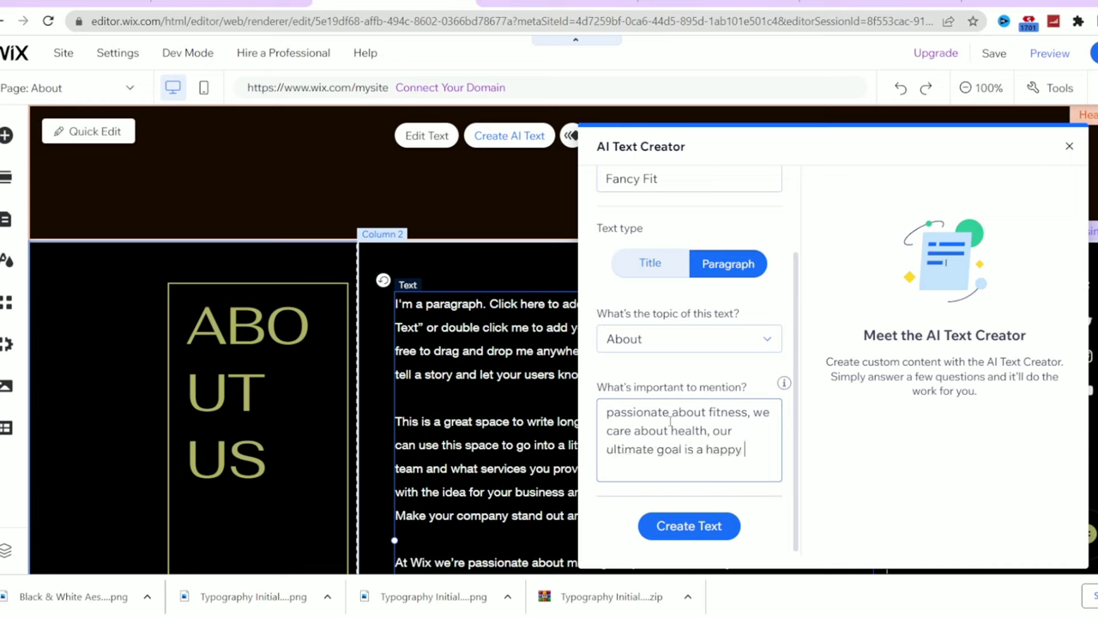
{"action": "type", "text": "tomer"}
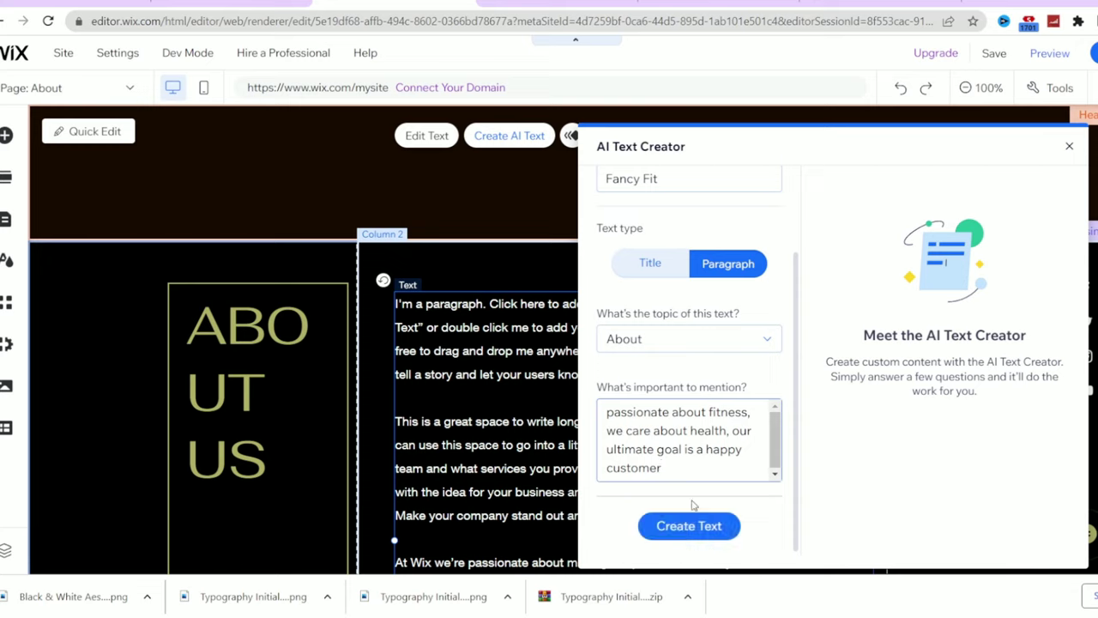
{"action": "left_click", "coordinate": [712, 530]}
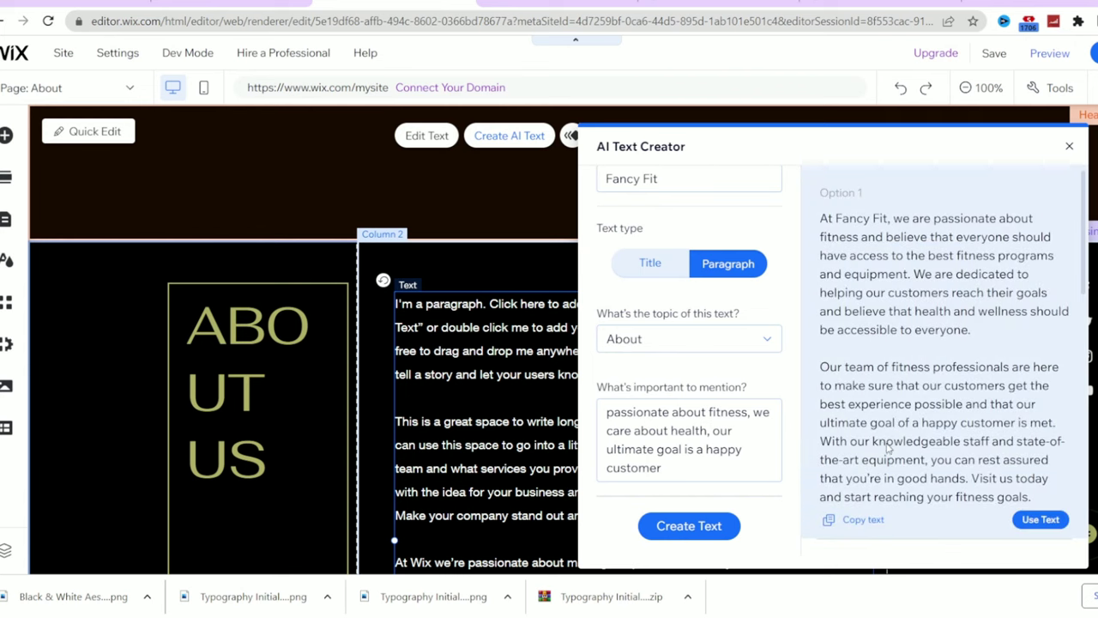
Replace the About placeholder paragraph with the third AI-generated text option
{"action": "scroll", "coordinate": [933, 454], "scroll_direction": "down", "scroll_amount": 10}
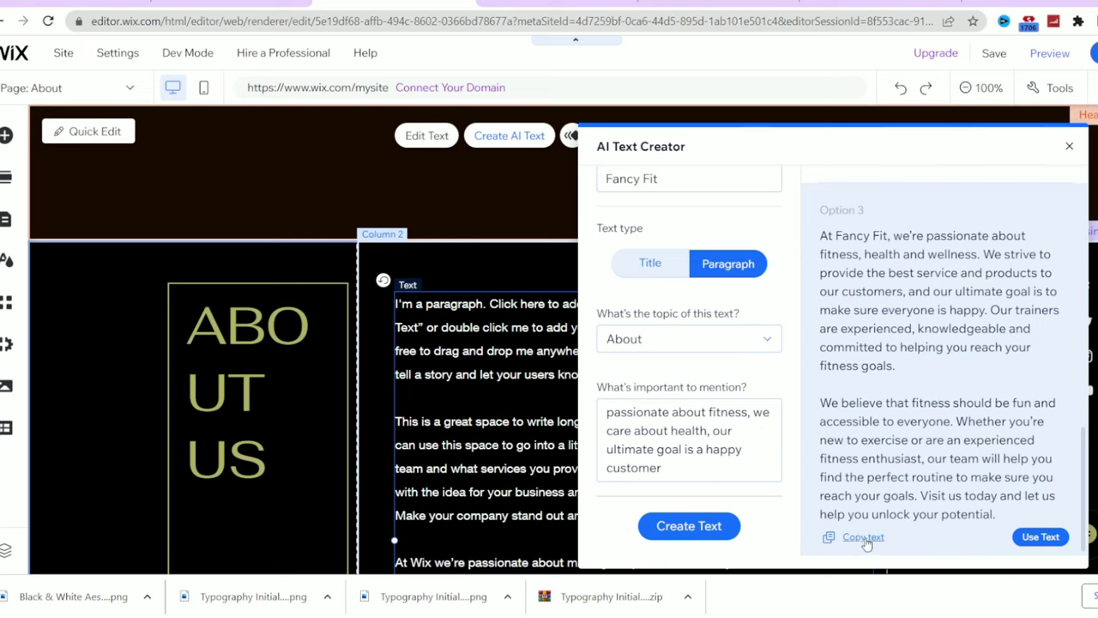
{"action": "left_click", "coordinate": [1038, 537]}
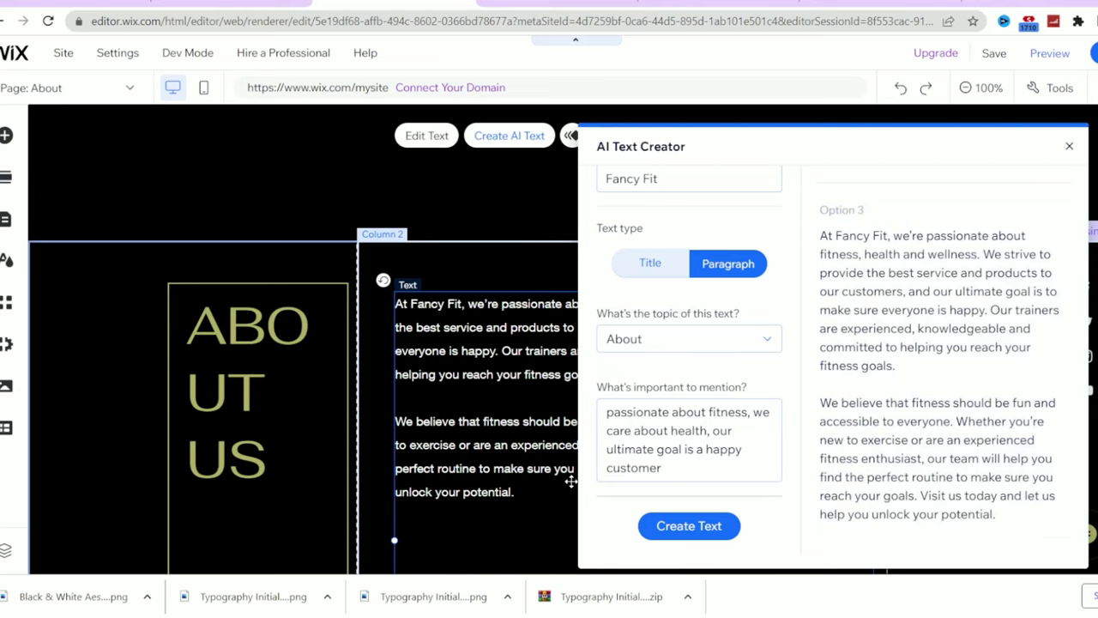
{"action": "left_click", "coordinate": [1069, 148]}
{"action": "scroll", "coordinate": [638, 500], "scroll_direction": "down", "scroll_amount": 3}
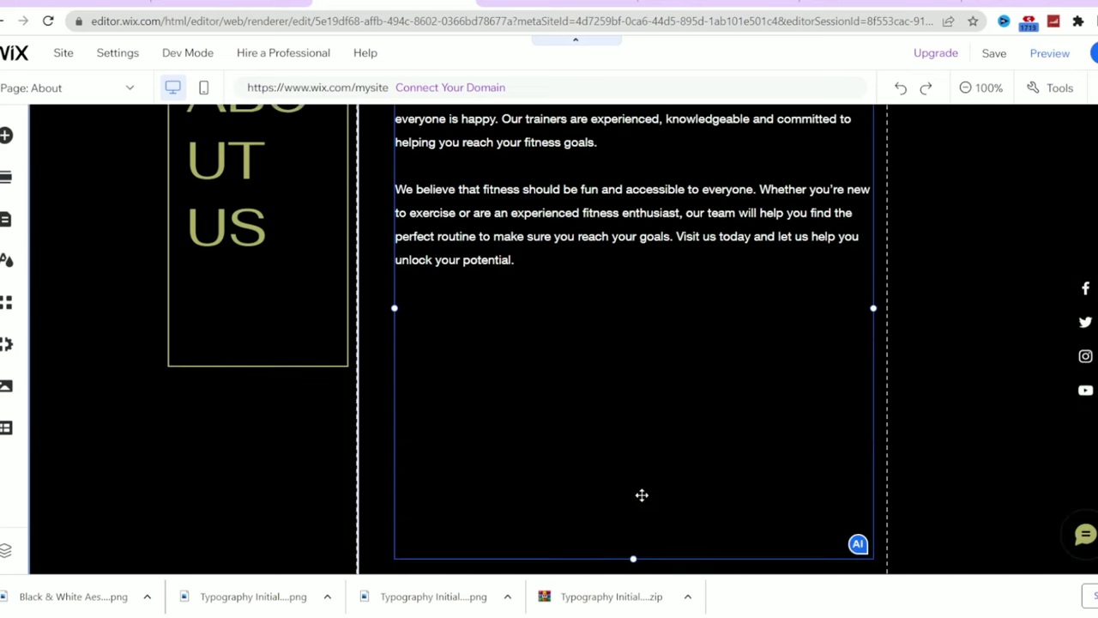
Widen the ABOUT US heading's text box and reduce its font size so the heading fits its frame on two lines
{"action": "scroll", "coordinate": [446, 451], "scroll_direction": "up", "scroll_amount": 2}
{"action": "left_click", "coordinate": [234, 347]}
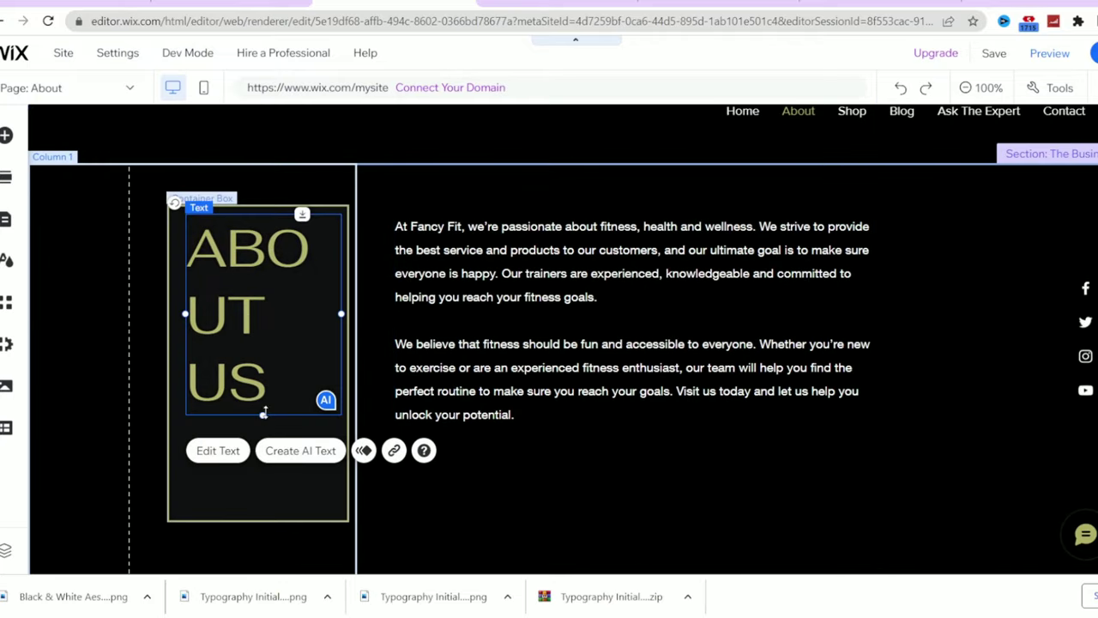
{"action": "left_click_drag", "start_coordinate": [264, 414], "coordinate": [290, 352]}
{"action": "left_click_drag", "start_coordinate": [343, 313], "coordinate": [417, 324]}
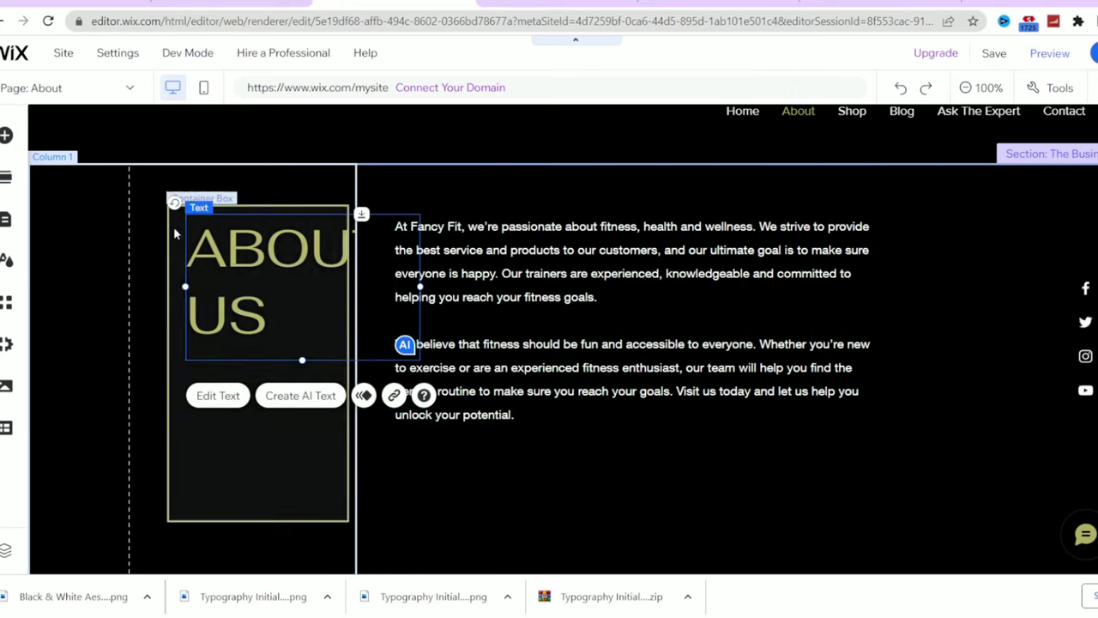
{"action": "mouse_move", "coordinate": [242, 273]}
{"action": "left_mouse_down"}
{"action": "mouse_move", "coordinate": [218, 274]}
{"action": "mouse_move", "coordinate": [228, 272]}
{"action": "left_mouse_up"}
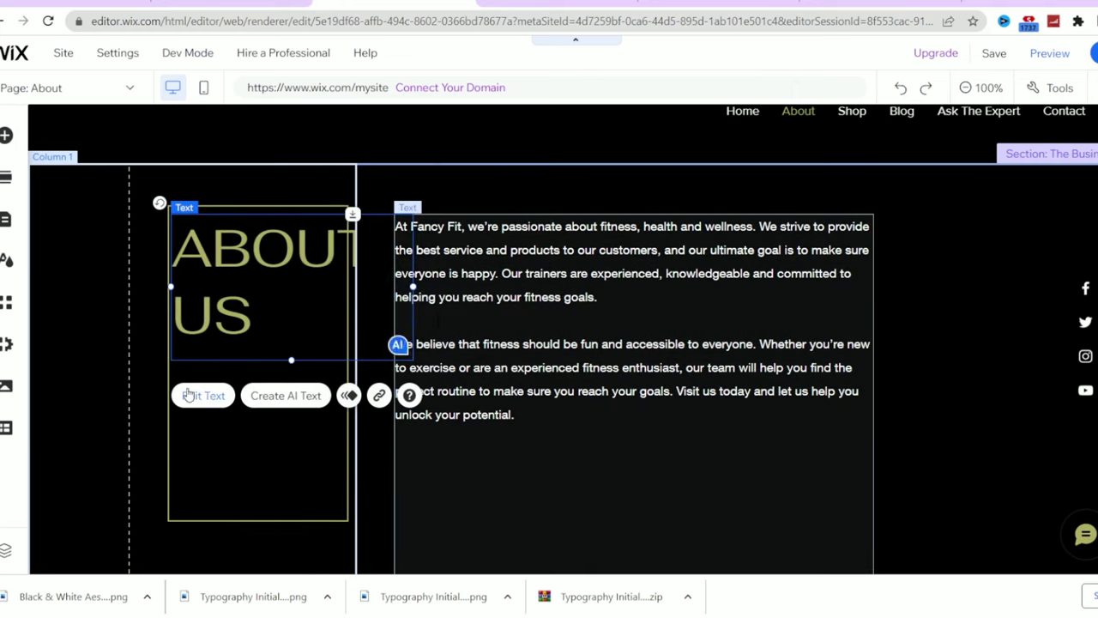
{"action": "double_click", "coordinate": [408, 287]}
{"action": "mouse_move", "coordinate": [515, 355]}
{"action": "left_mouse_down"}
{"action": "mouse_move", "coordinate": [486, 355]}
{"action": "mouse_move", "coordinate": [500, 354]}
{"action": "left_mouse_up"}
Shorten the container box around ABOUT US to fit the two-line heading and recentre the heading inside it
{"action": "left_click", "coordinate": [259, 521]}
{"action": "left_click", "coordinate": [260, 521]}
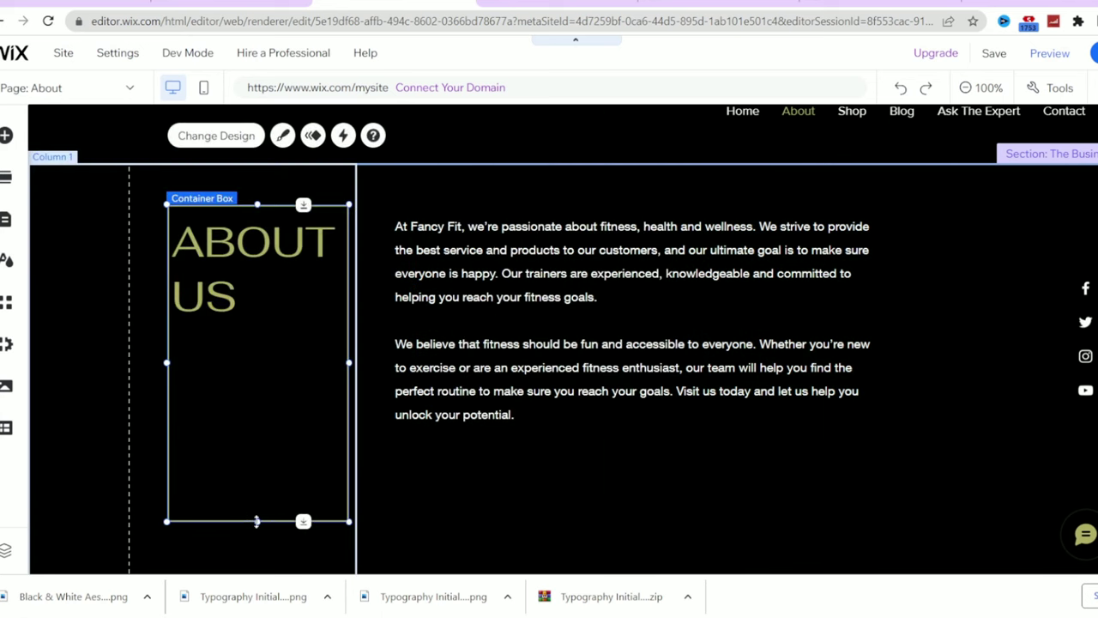
{"action": "left_click_drag", "start_coordinate": [257, 493], "coordinate": [274, 332]}
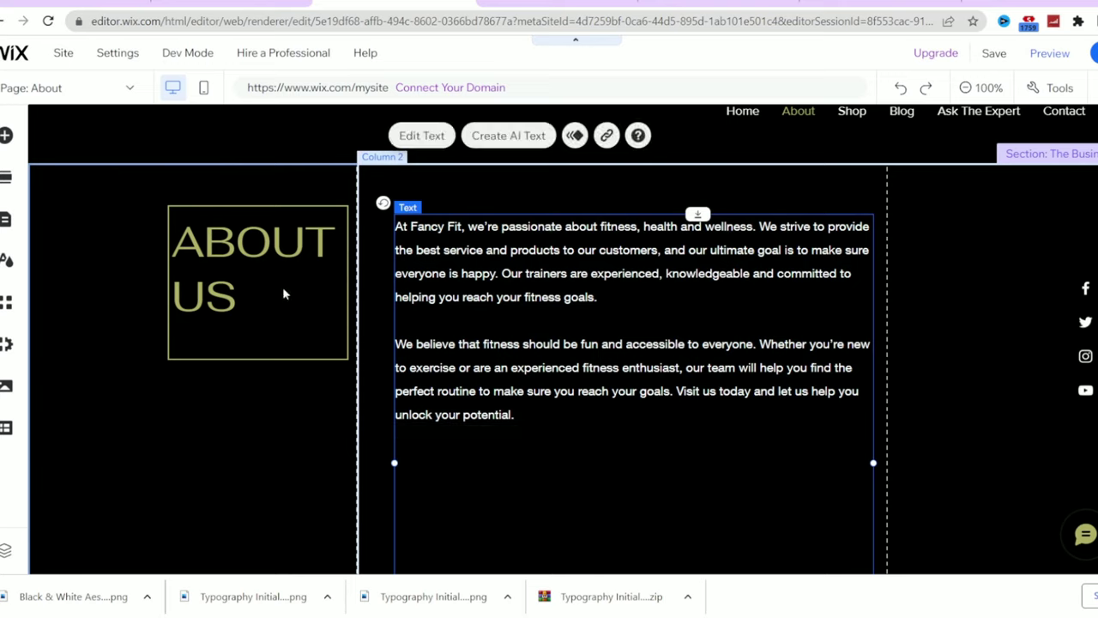
{"action": "left_click_drag", "start_coordinate": [248, 240], "coordinate": [254, 250]}
{"action": "left_click", "coordinate": [300, 403]}
{"action": "scroll", "coordinate": [567, 507], "scroll_direction": "down", "scroll_amount": 5}
{"action": "scroll", "coordinate": [557, 397], "scroll_direction": "down", "scroll_amount": 4}
{"action": "scroll", "coordinate": [382, 397], "scroll_direction": "up", "scroll_amount": 2}
{"action": "scroll", "coordinate": [382, 397], "scroll_direction": "down", "scroll_amount": 3}
{"action": "left_click", "coordinate": [809, 354]}
{"action": "scroll", "coordinate": [809, 354], "scroll_direction": "up", "scroll_amount": 8}
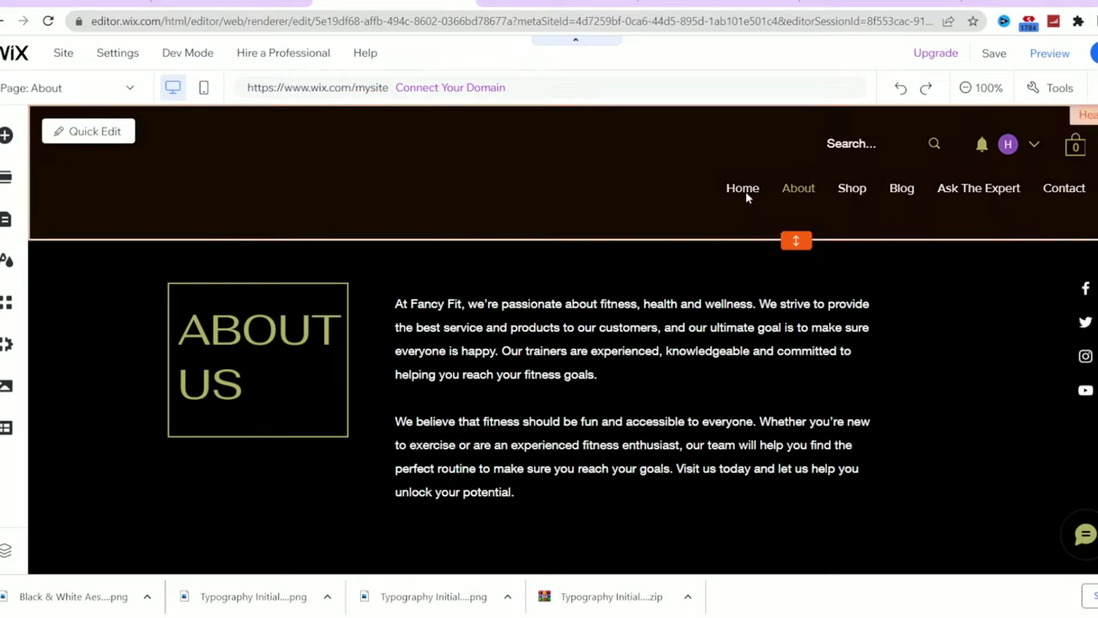
Open the header menu's page management and switch to the FAQ page
{"action": "left_click", "coordinate": [745, 194]}
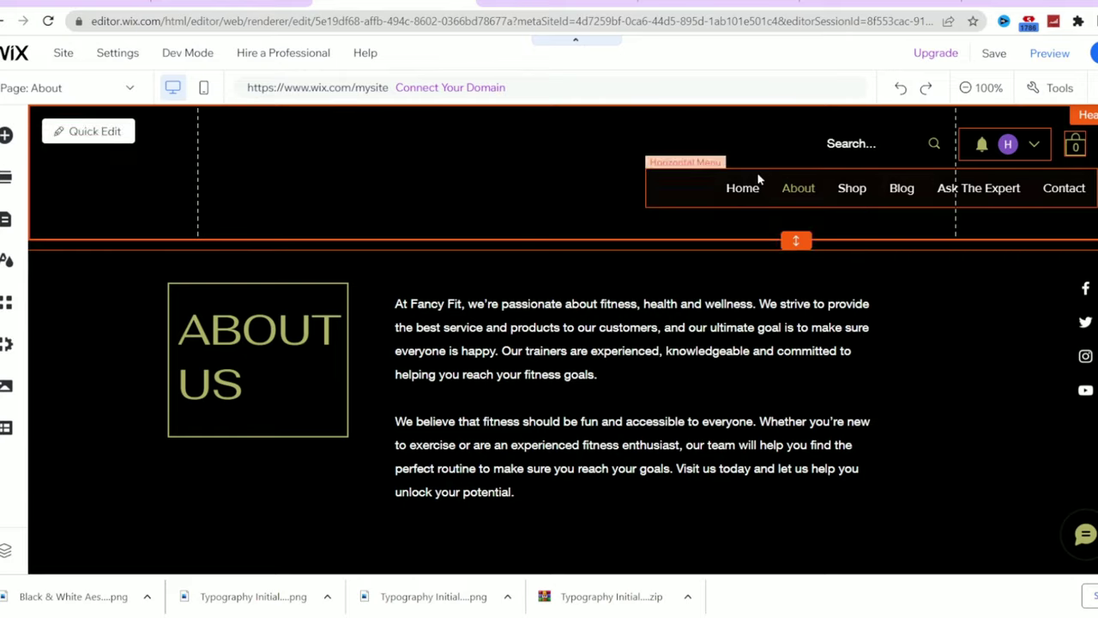
{"action": "left_click", "coordinate": [758, 179]}
{"action": "left_click", "coordinate": [691, 131]}
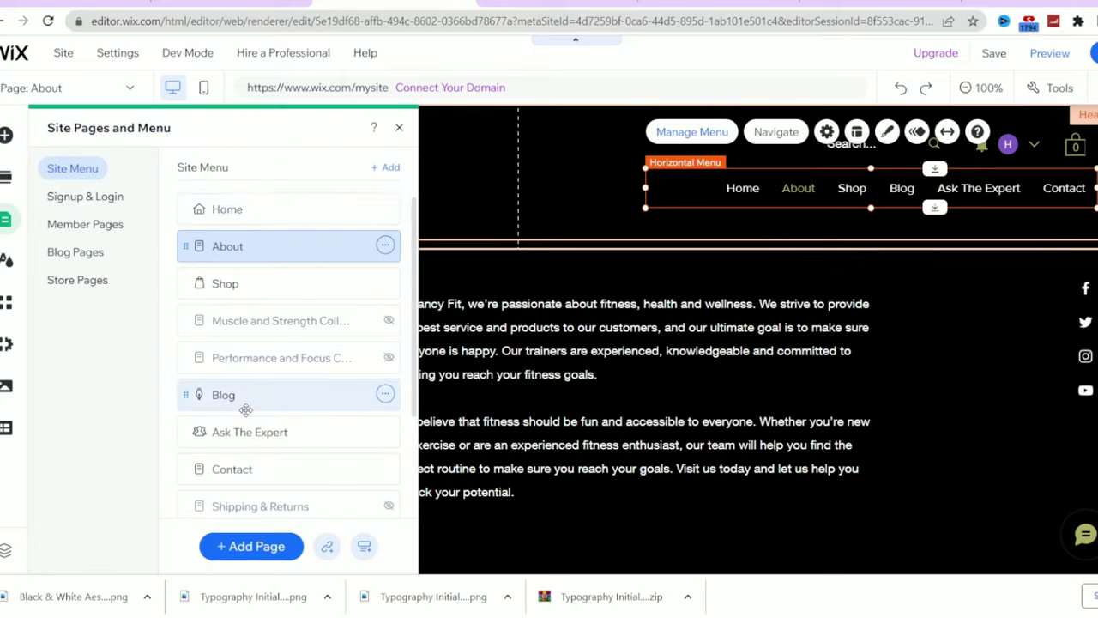
{"action": "scroll", "coordinate": [268, 418], "scroll_direction": "down", "scroll_amount": 3}
{"action": "left_click", "coordinate": [263, 444]}
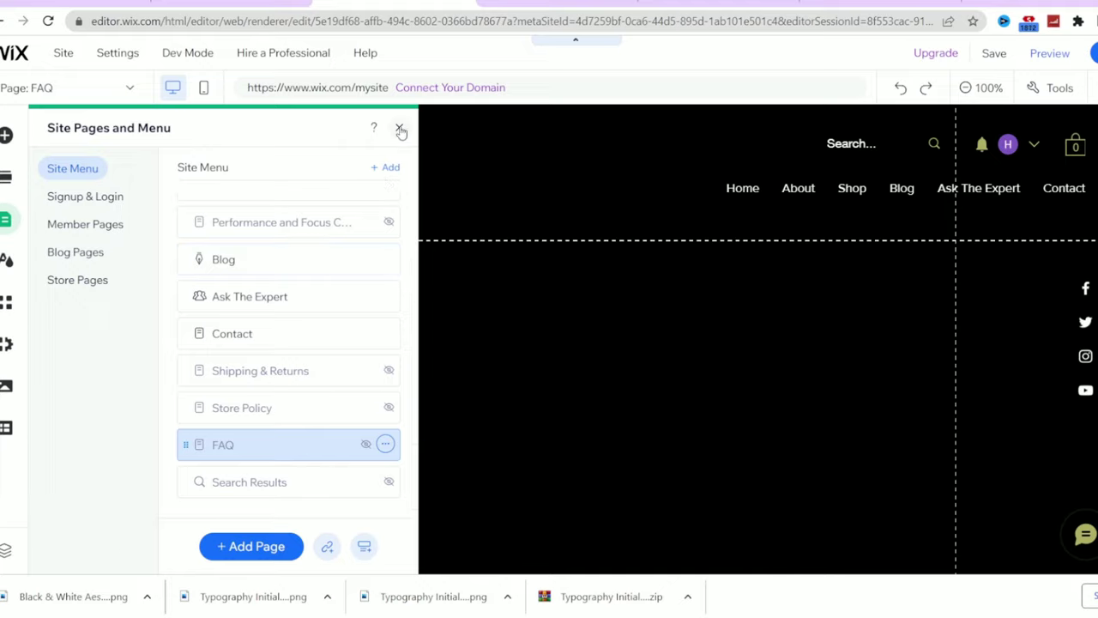
Look over the FAQ page and open the management of its frequently asked questions
{"action": "left_click", "coordinate": [399, 127]}
{"action": "scroll", "coordinate": [458, 375], "scroll_direction": "down", "scroll_amount": 2}
{"action": "scroll", "coordinate": [915, 248], "scroll_direction": "up", "scroll_amount": 2}
{"action": "scroll", "coordinate": [441, 329], "scroll_direction": "down", "scroll_amount": 1}
{"action": "left_click", "coordinate": [441, 328]}
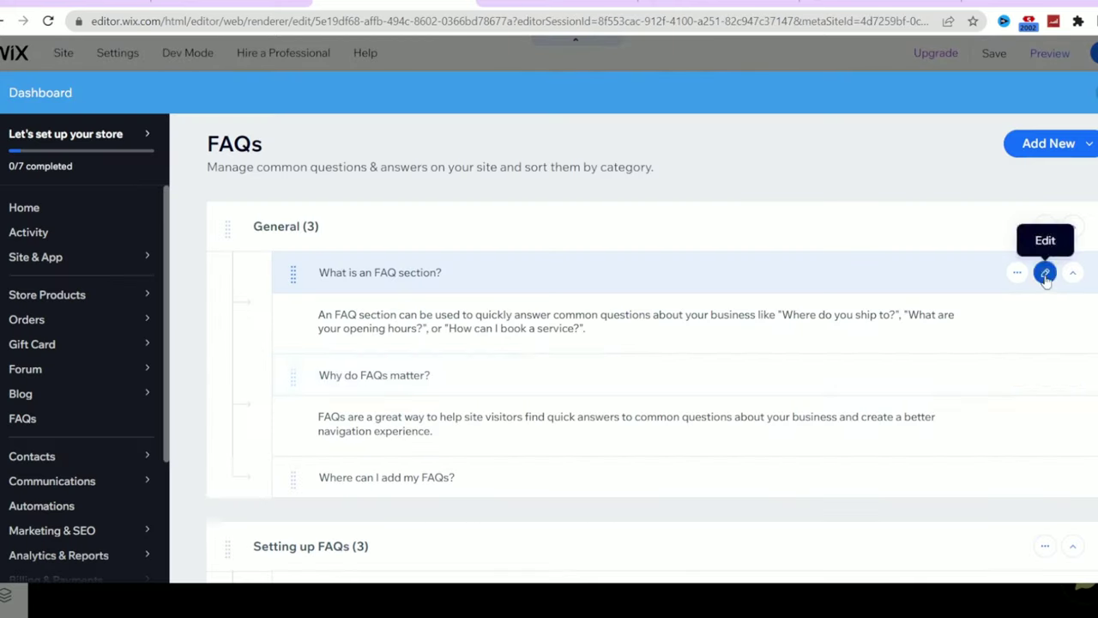
Open the question "What is an FAQ section?" for editing, check its answer and category, and save it
{"action": "left_click", "coordinate": [1047, 271]}
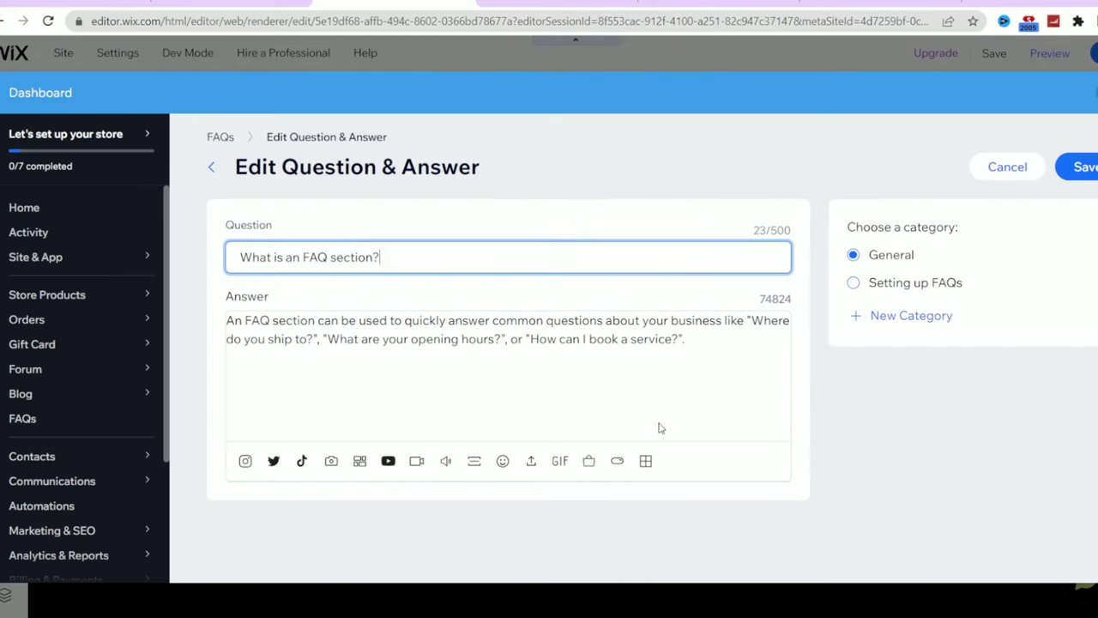
{"action": "left_click", "coordinate": [527, 373]}
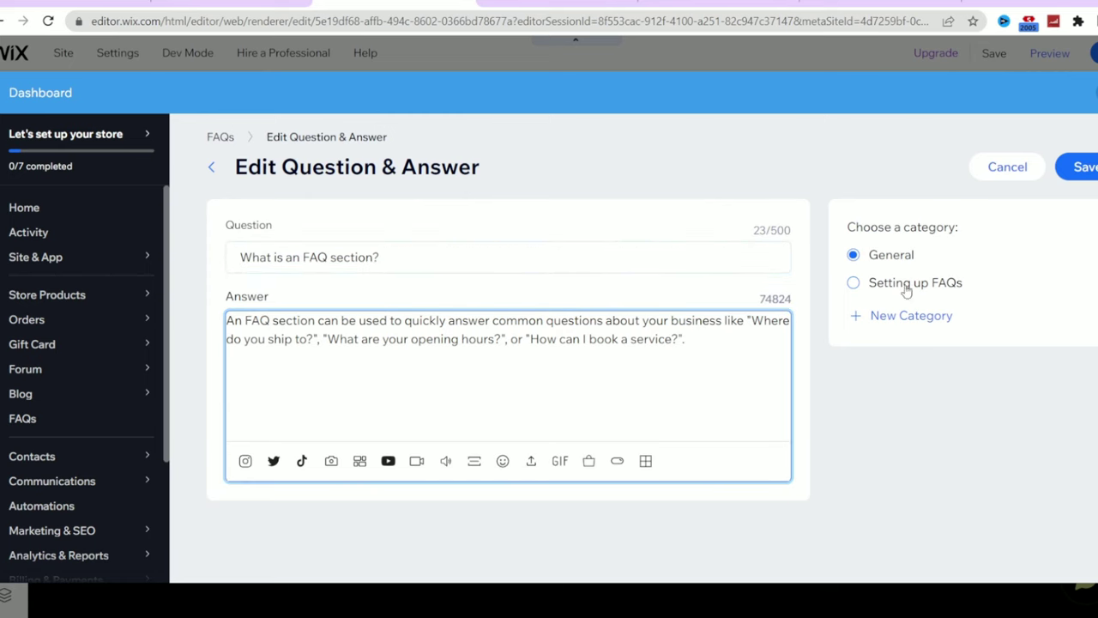
{"action": "left_click", "coordinate": [1083, 166]}
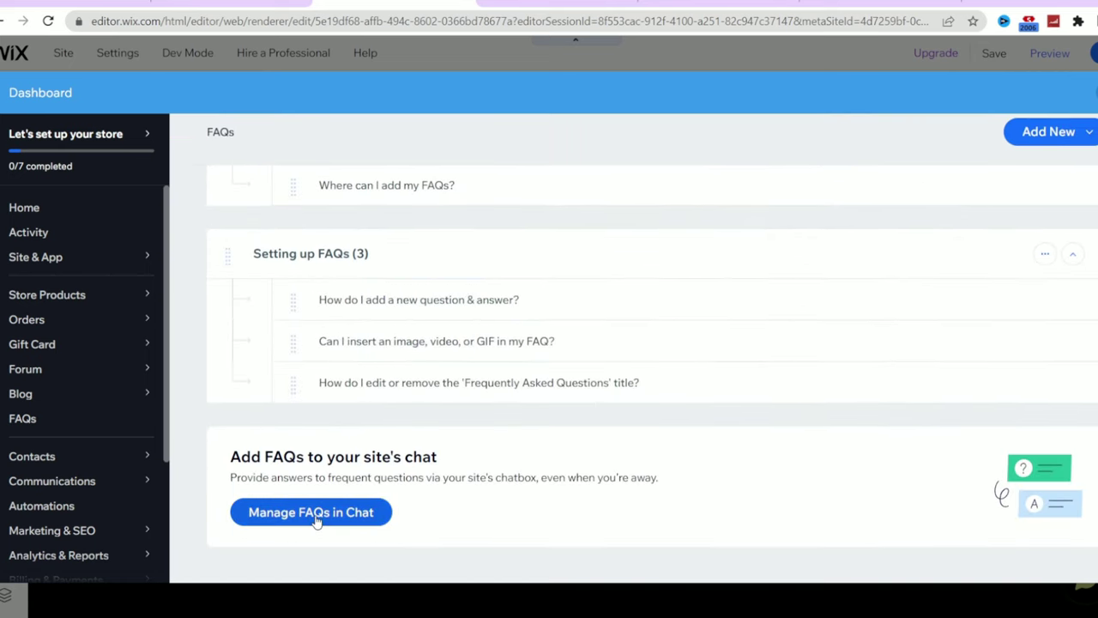
Open the management of FAQs in chat and look through the chat hours and contact form fields
{"action": "left_click", "coordinate": [315, 520]}
{"action": "scroll", "coordinate": [630, 407], "scroll_direction": "down", "scroll_amount": 8}
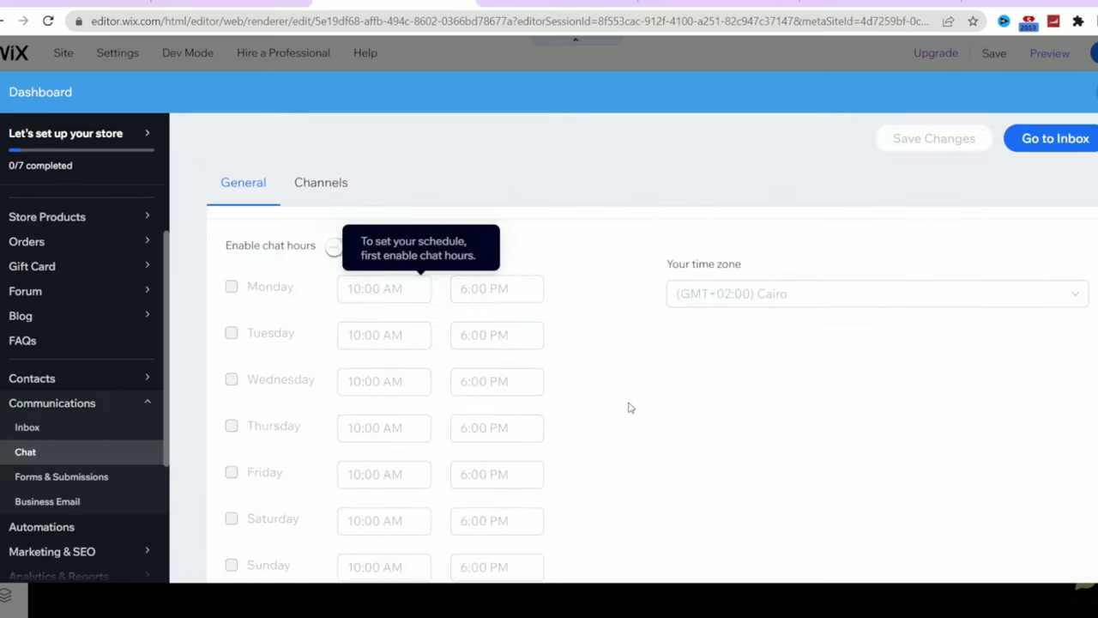
{"action": "scroll", "coordinate": [409, 348], "scroll_direction": "down", "scroll_amount": 1}
{"action": "scroll", "coordinate": [343, 363], "scroll_direction": "down", "scroll_amount": 1}
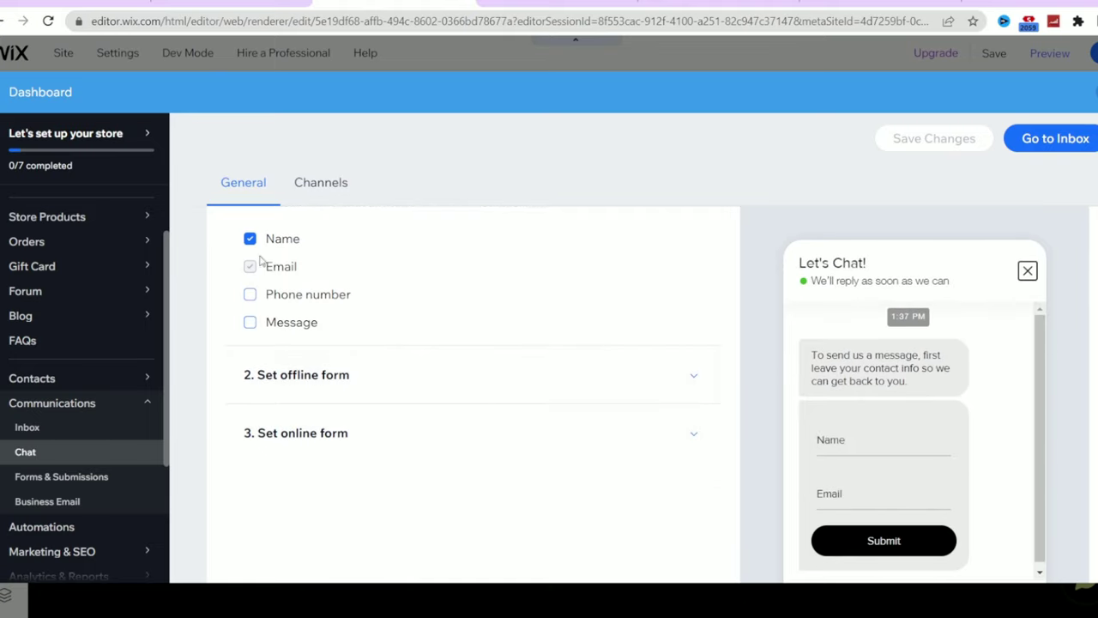
Review the chat's offline form settings and set the online form to show once visitors open the chat
{"action": "left_click", "coordinate": [344, 375]}
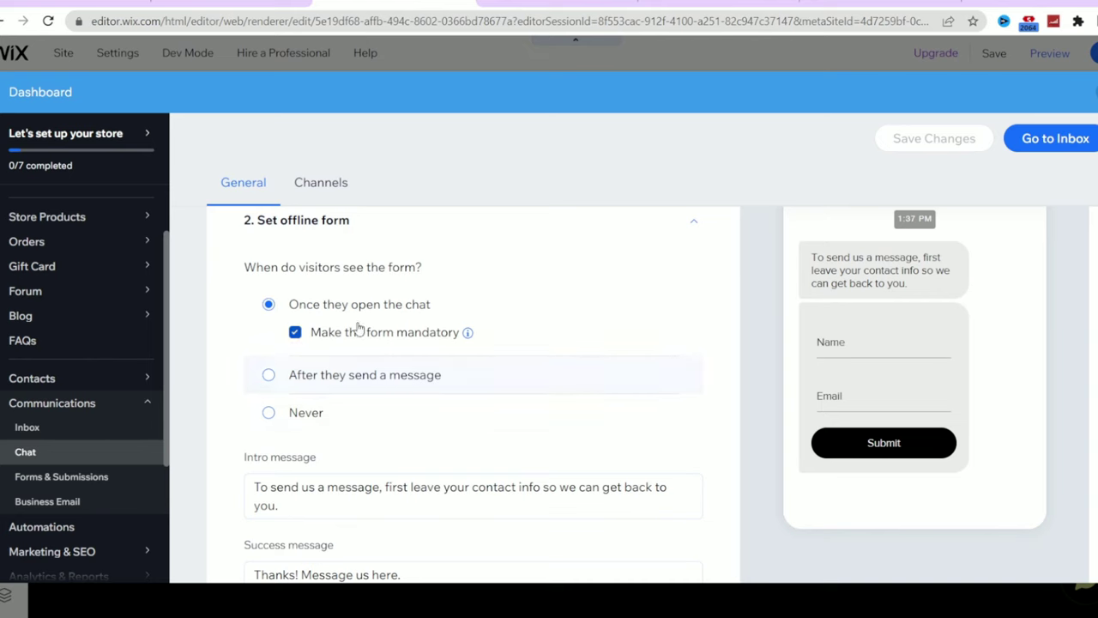
{"action": "left_click", "coordinate": [320, 380]}
{"action": "scroll", "coordinate": [321, 385], "scroll_direction": "down", "scroll_amount": 2}
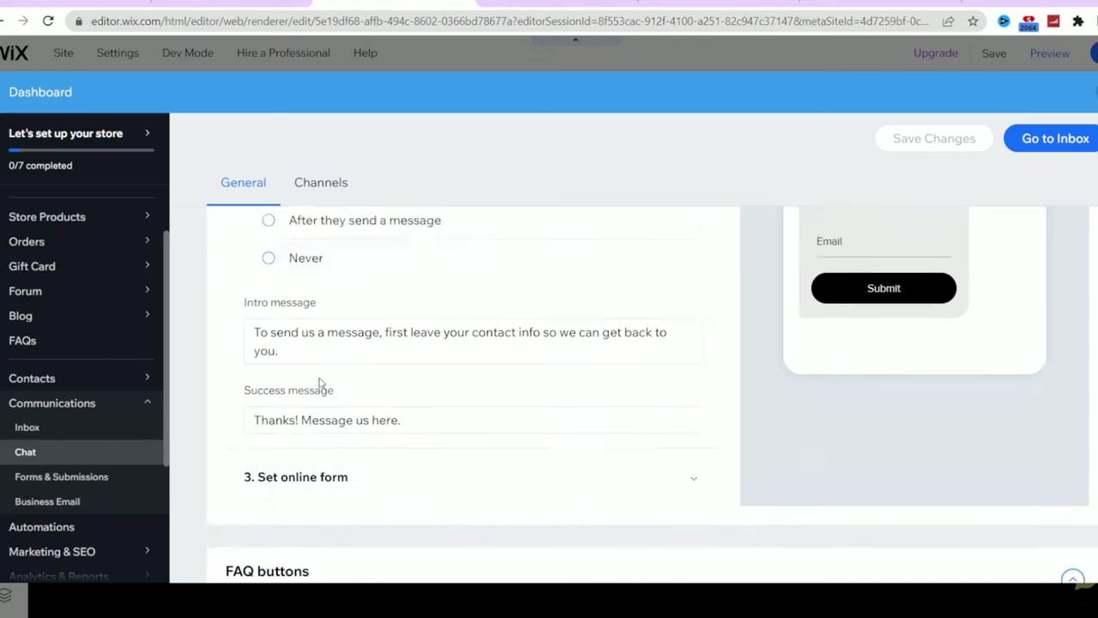
{"action": "scroll", "coordinate": [353, 364], "scroll_direction": "up", "scroll_amount": 1}
{"action": "scroll", "coordinate": [348, 383], "scroll_direction": "up", "scroll_amount": 2}
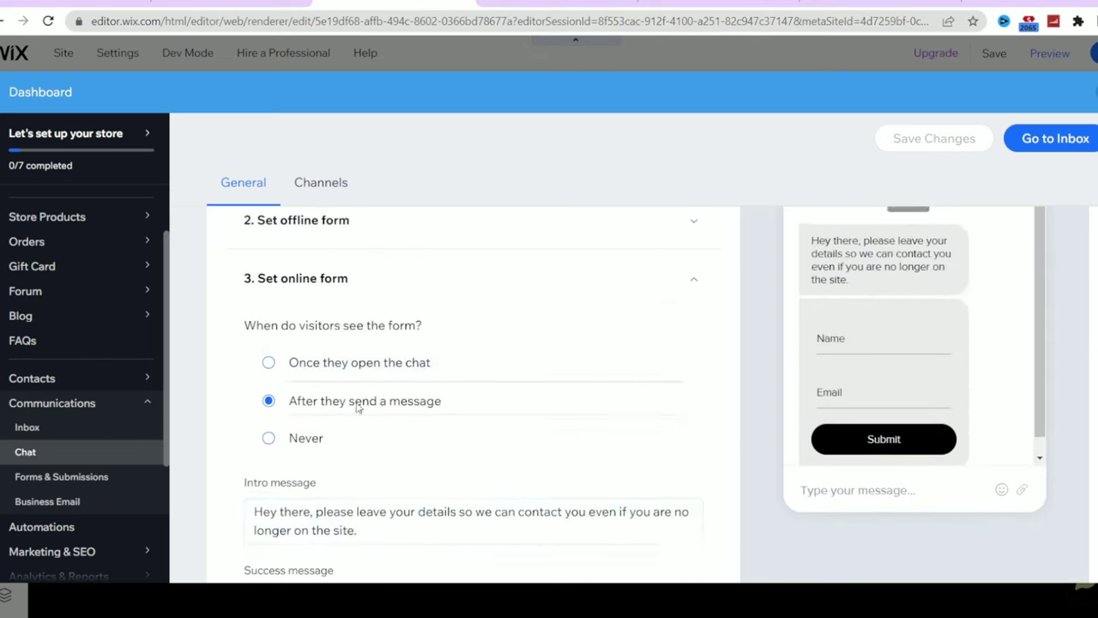
{"action": "left_click", "coordinate": [365, 374]}
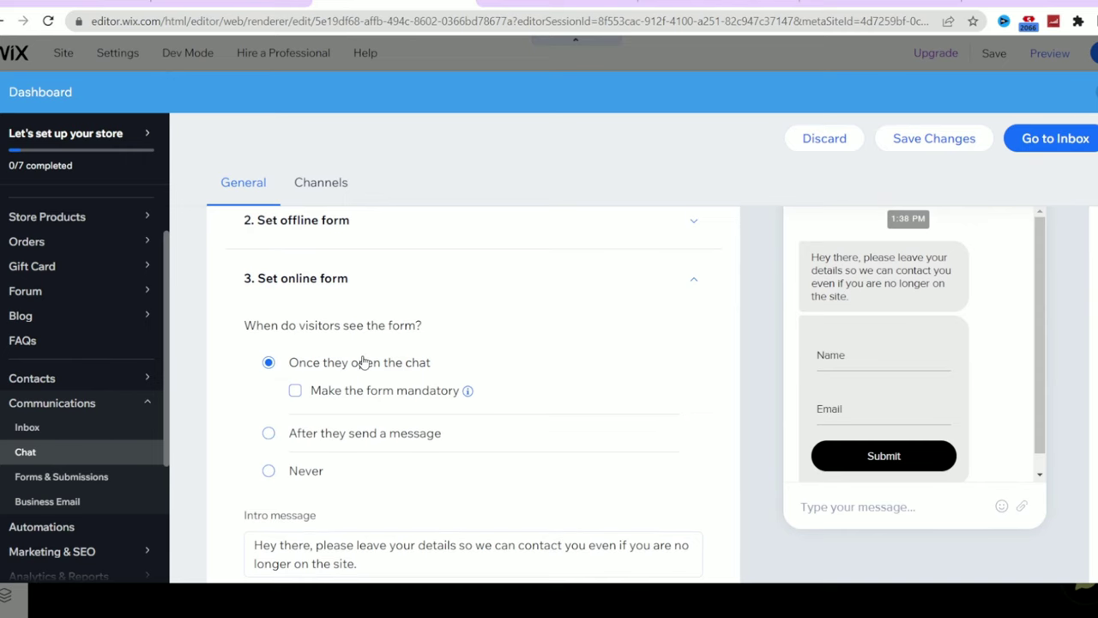
Review the FAQ buttons section of the chat settings and start its setup
{"action": "scroll", "coordinate": [365, 362], "scroll_direction": "down", "scroll_amount": 5}
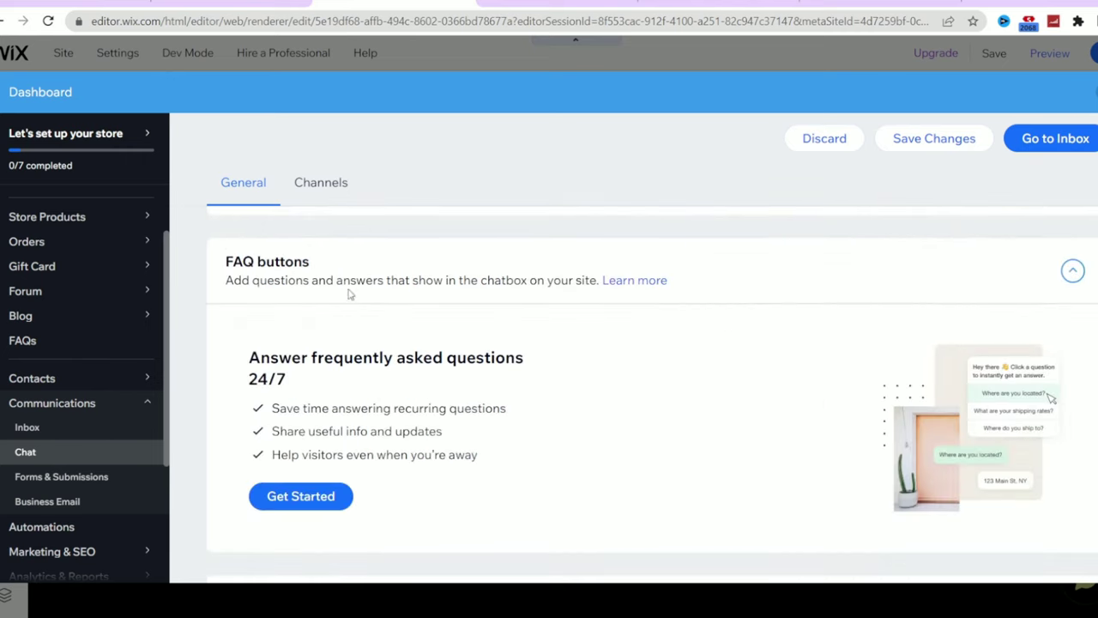
{"action": "scroll", "coordinate": [371, 324], "scroll_direction": "down", "scroll_amount": 2}
{"action": "scroll", "coordinate": [348, 364], "scroll_direction": "up", "scroll_amount": 3}
{"action": "scroll", "coordinate": [476, 371], "scroll_direction": "down", "scroll_amount": 2}
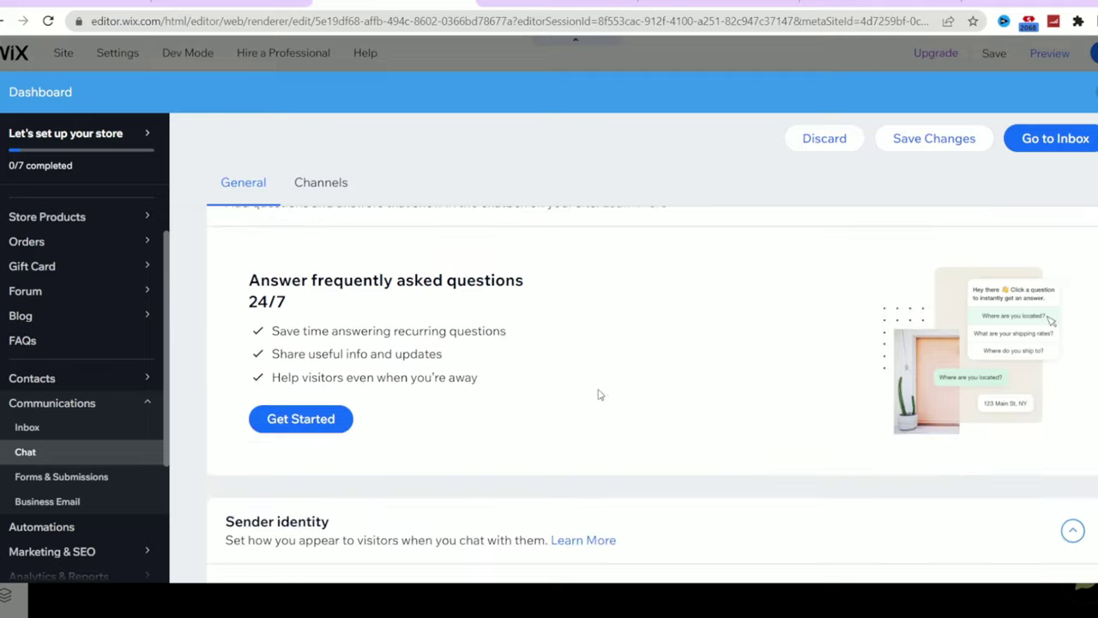
{"action": "left_click", "coordinate": [300, 421]}
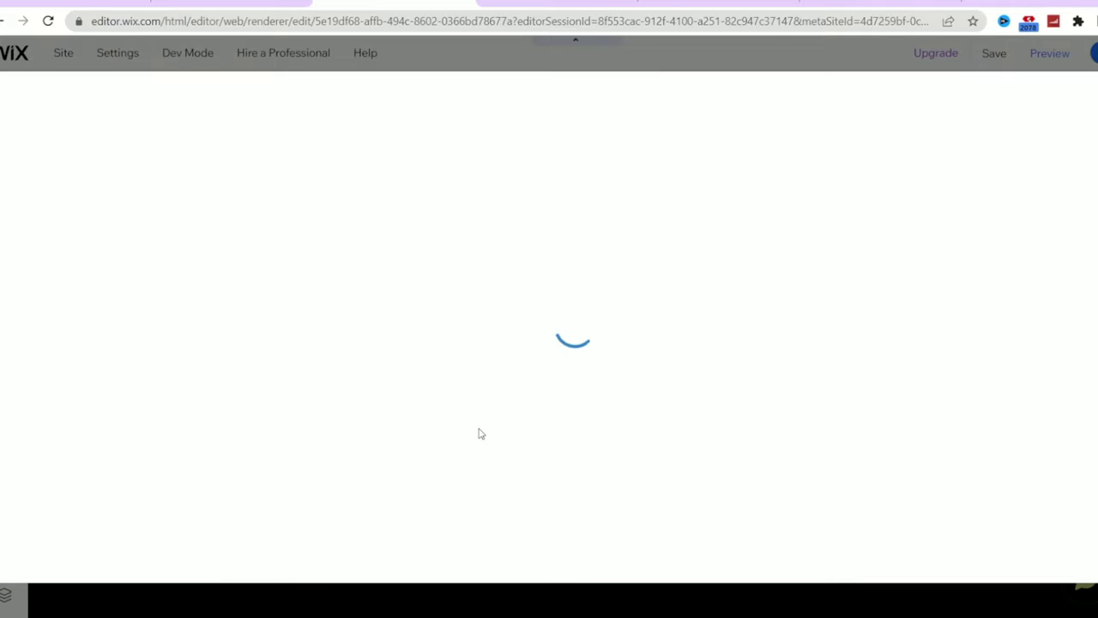
Open the site inbox, look through the demo customer conversations and contact details, and return to the home page editor
{"action": "scroll", "coordinate": [486, 321], "scroll_direction": "down", "scroll_amount": 3}
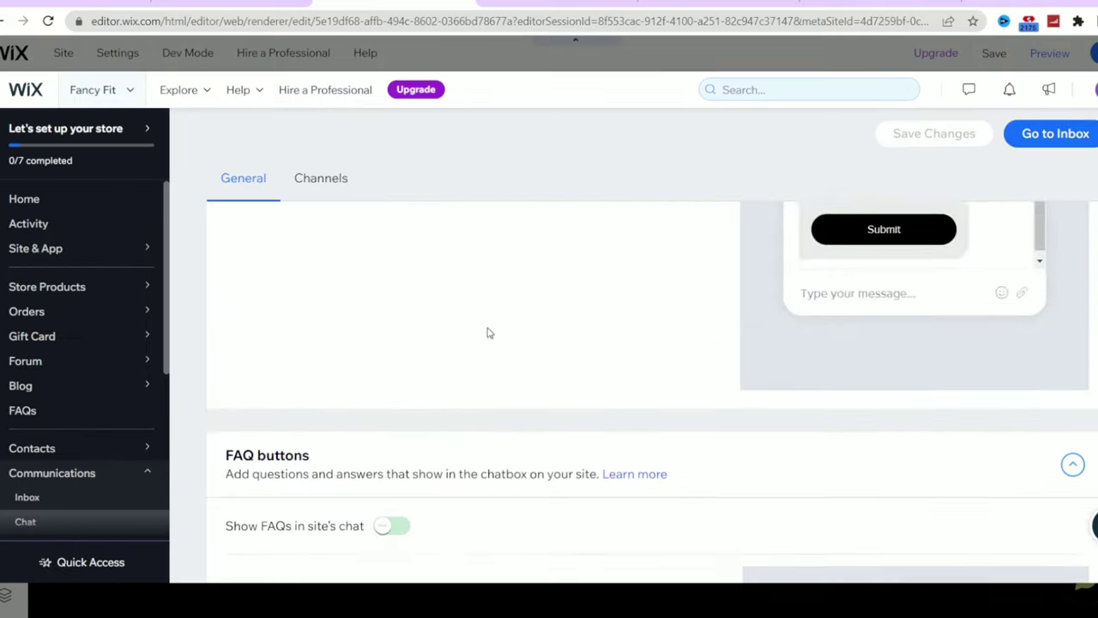
{"action": "scroll", "coordinate": [486, 321], "scroll_direction": "down", "scroll_amount": 10}
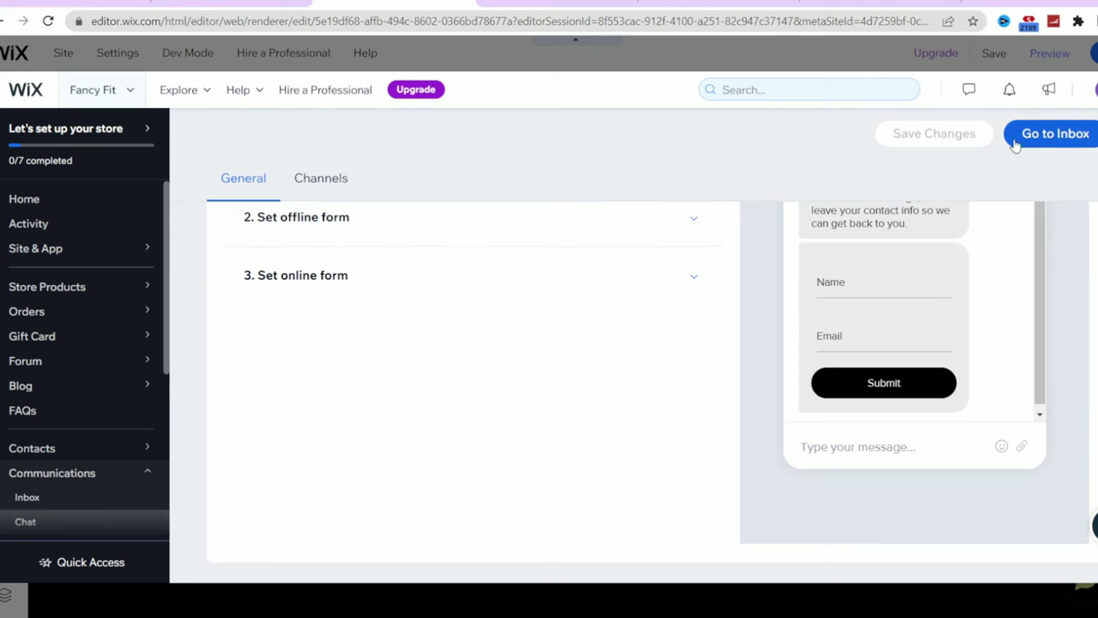
{"action": "left_click", "coordinate": [1082, 142]}
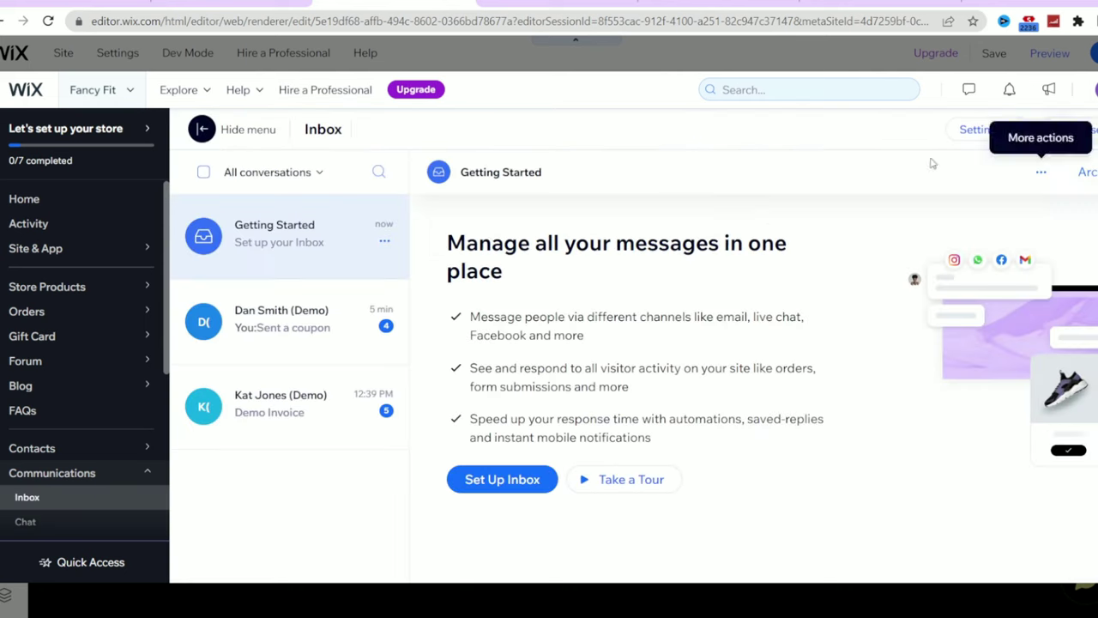
{"action": "left_click", "coordinate": [343, 319]}
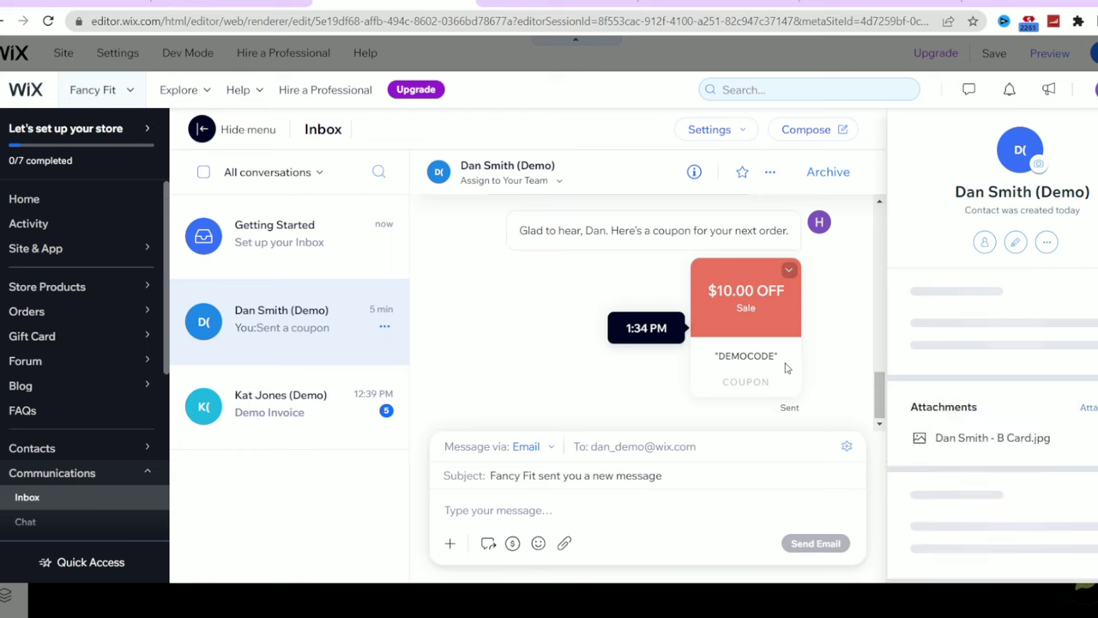
{"action": "left_click", "coordinate": [343, 403]}
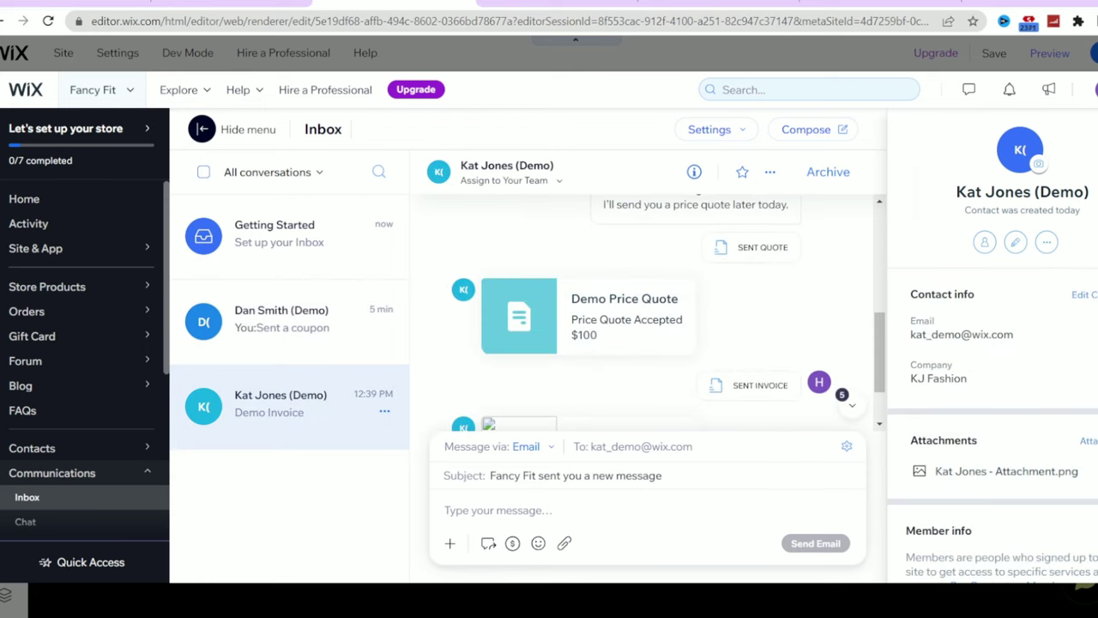
{"action": "left_click", "coordinate": [694, 172]}
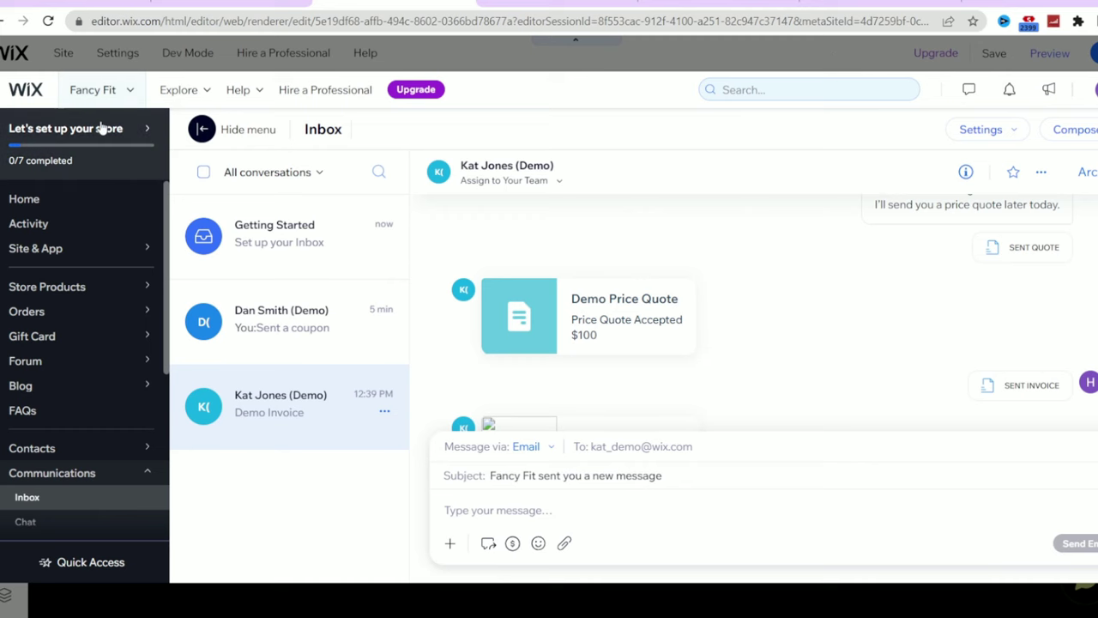
{"action": "left_click", "coordinate": [93, 89]}
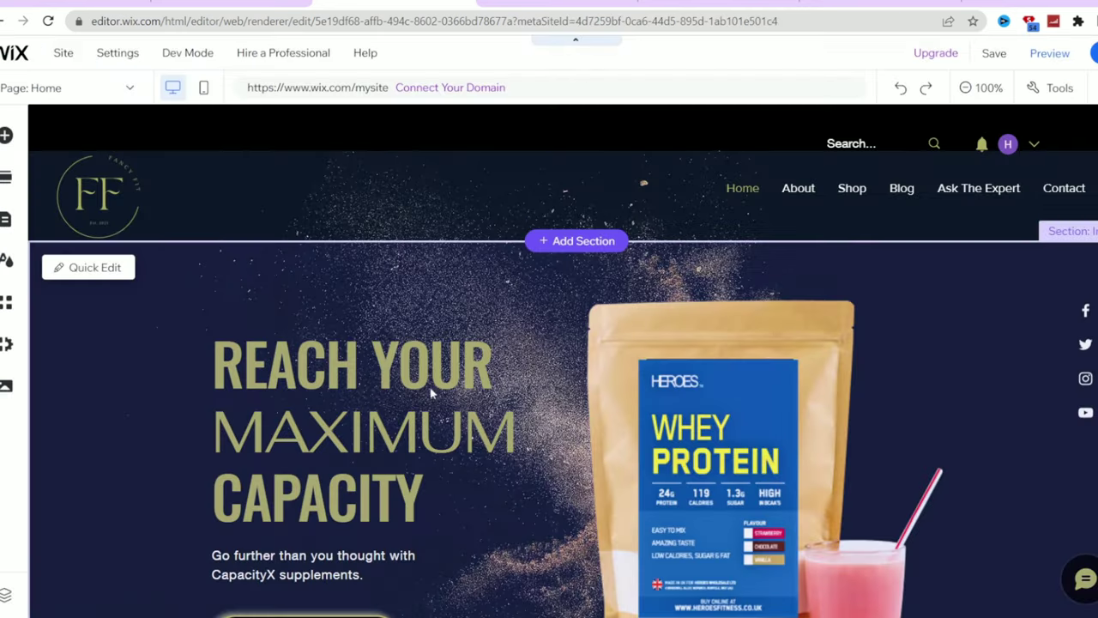
{"action": "scroll", "coordinate": [431, 393], "scroll_direction": "down", "scroll_amount": 8}
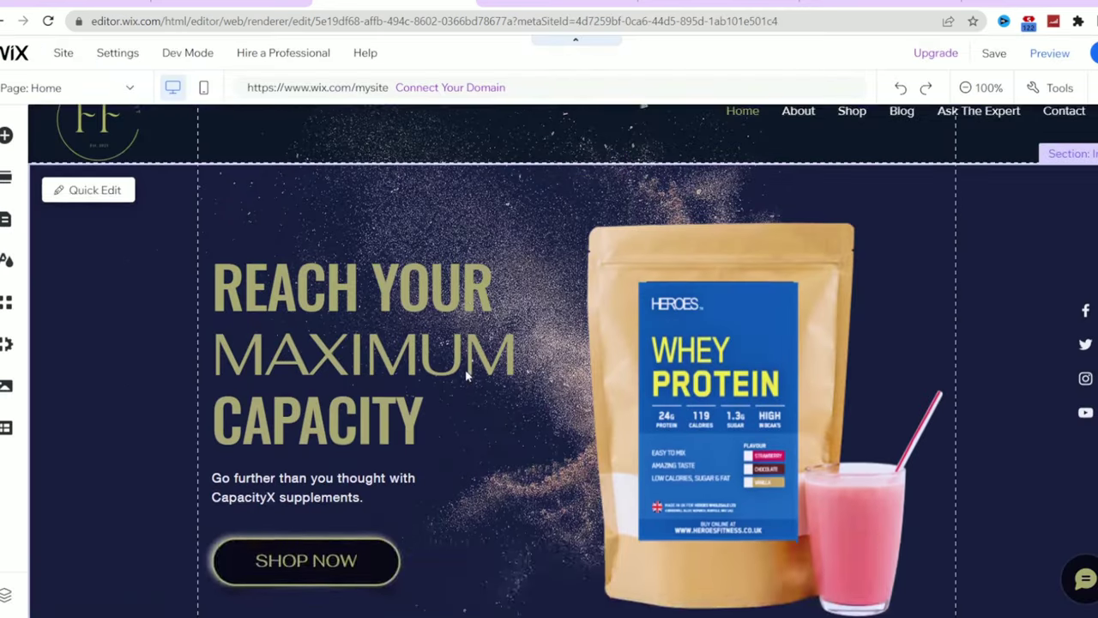
Browse the elements that can be added to the page, from decorative shapes, strips and buttons to social bars and code embeds
{"action": "scroll", "coordinate": [72, 202], "scroll_direction": "up", "scroll_amount": 1}
{"action": "left_click", "coordinate": [6, 135]}
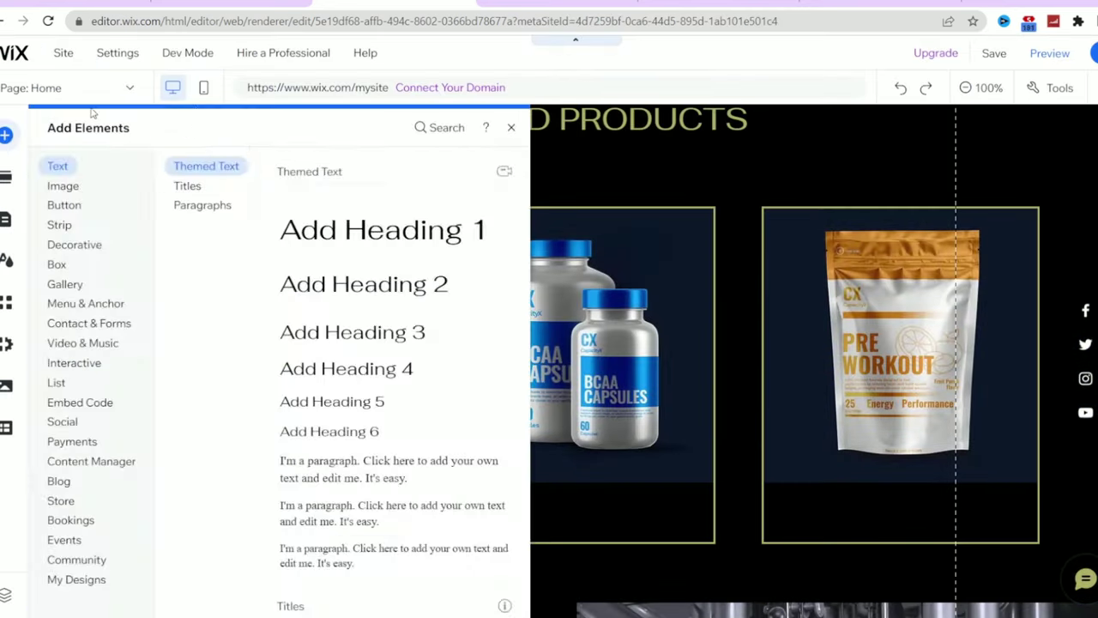
{"action": "left_click", "coordinate": [63, 284]}
{"action": "left_click", "coordinate": [56, 265]}
{"action": "left_click", "coordinate": [59, 250]}
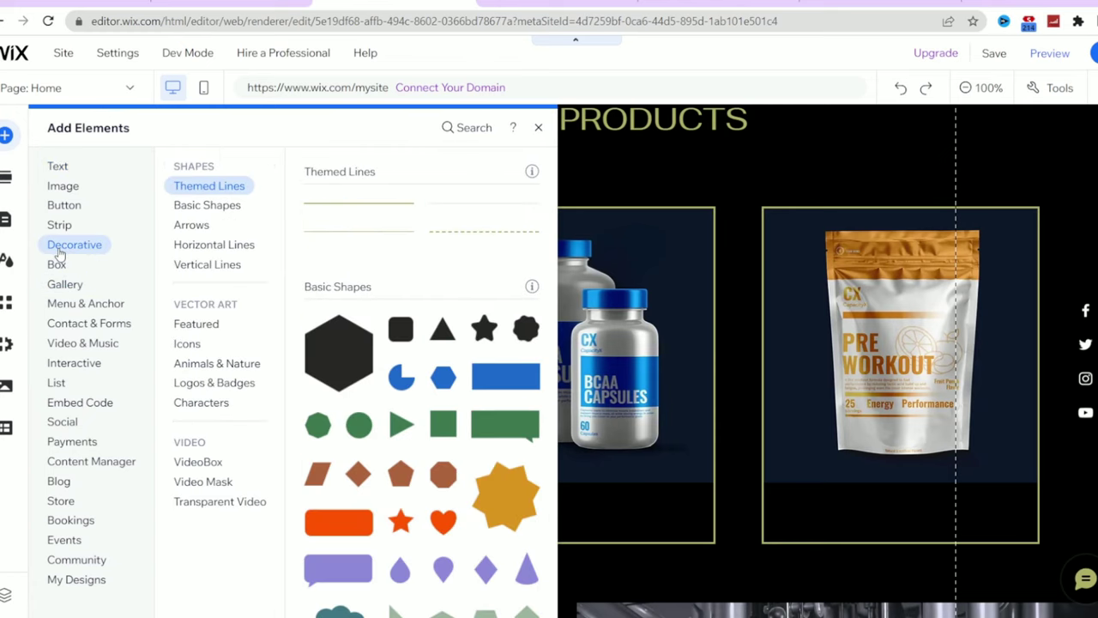
{"action": "left_click", "coordinate": [58, 224]}
{"action": "left_click", "coordinate": [62, 208]}
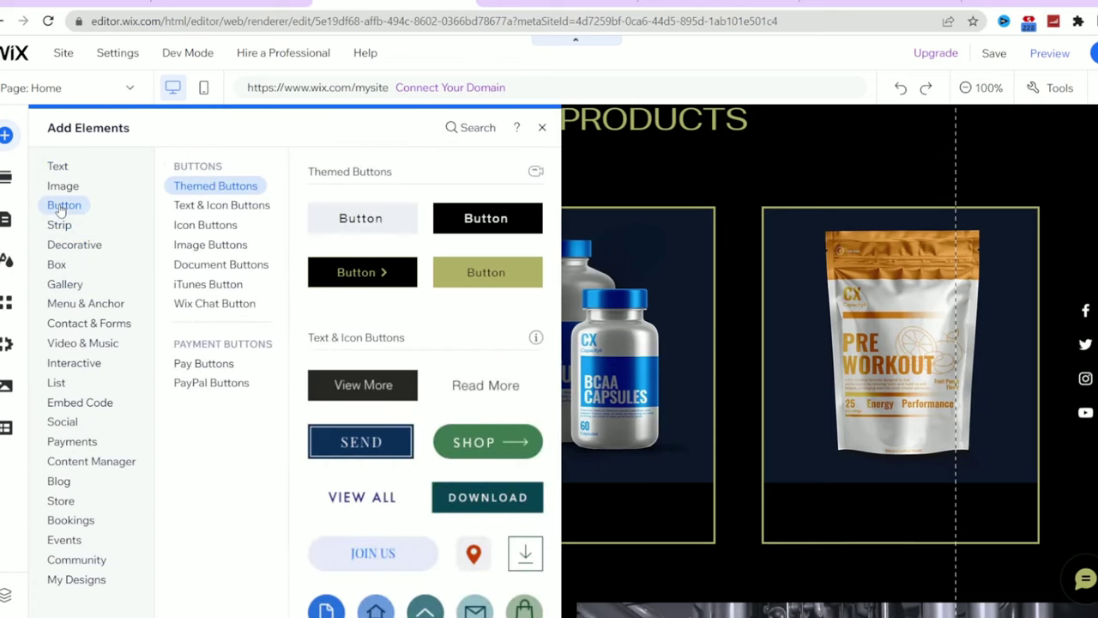
{"action": "left_click", "coordinate": [101, 326]}
{"action": "left_click", "coordinate": [76, 362]}
{"action": "left_click", "coordinate": [83, 343]}
{"action": "left_click", "coordinate": [61, 421]}
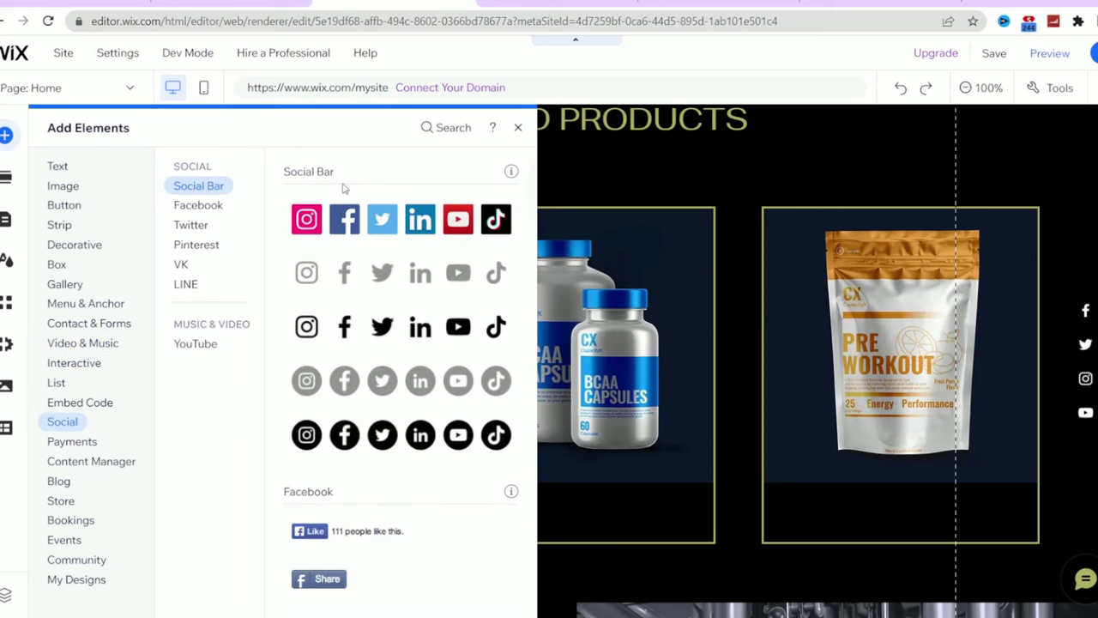
{"action": "left_click", "coordinate": [88, 403]}
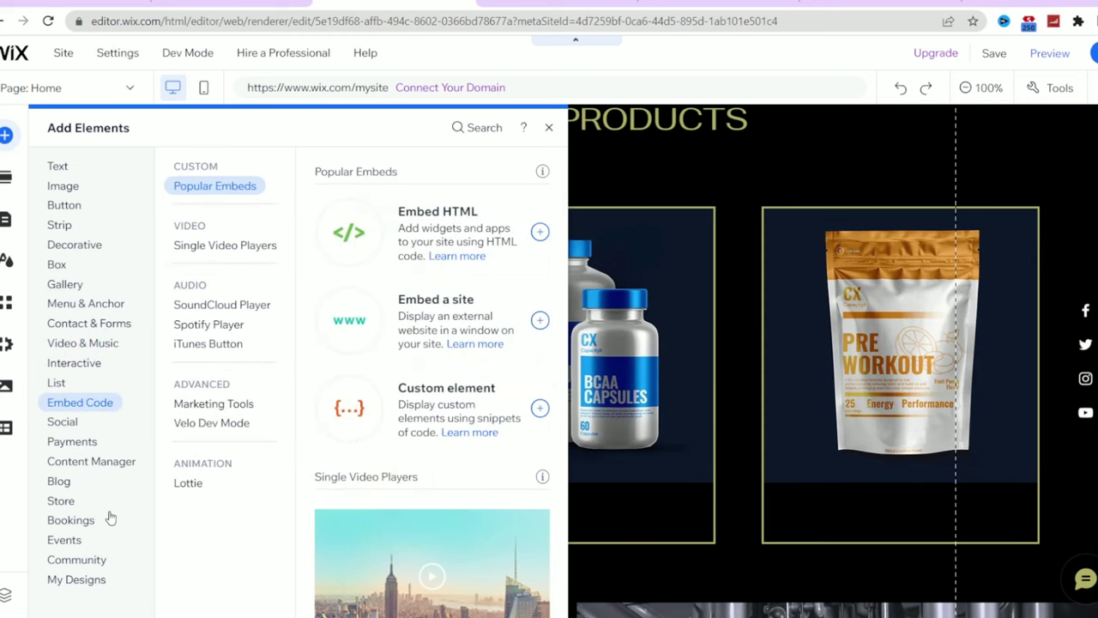
Add the "Grow Your Vision" welcome section to the home page between the hero and Featured Products
{"action": "left_click", "coordinate": [6, 177]}
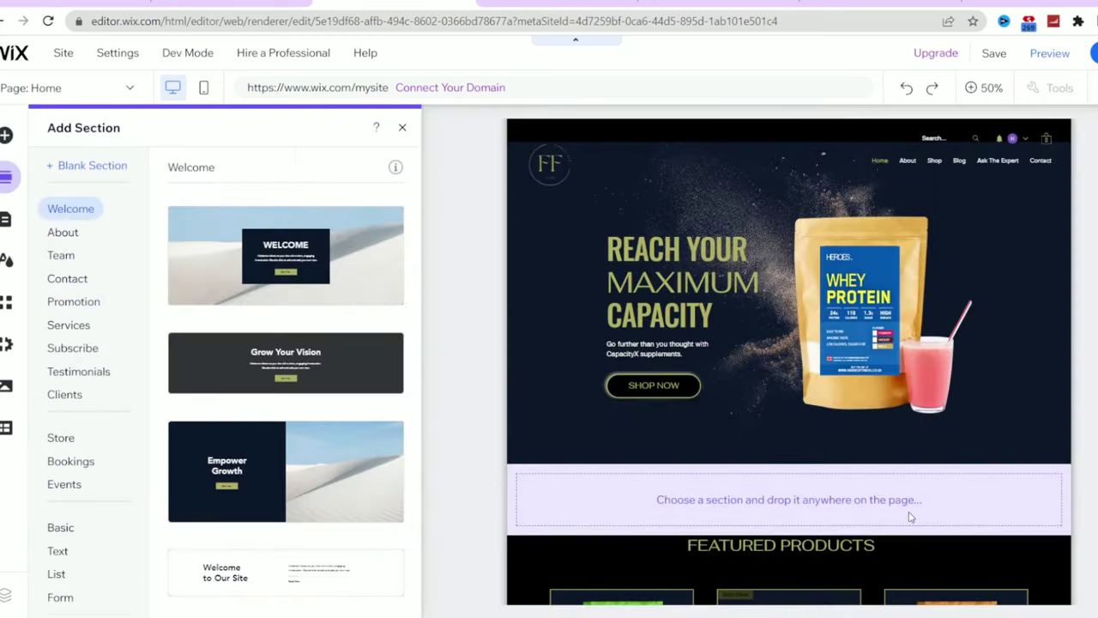
{"action": "left_click_drag", "start_coordinate": [243, 363], "coordinate": [723, 514]}
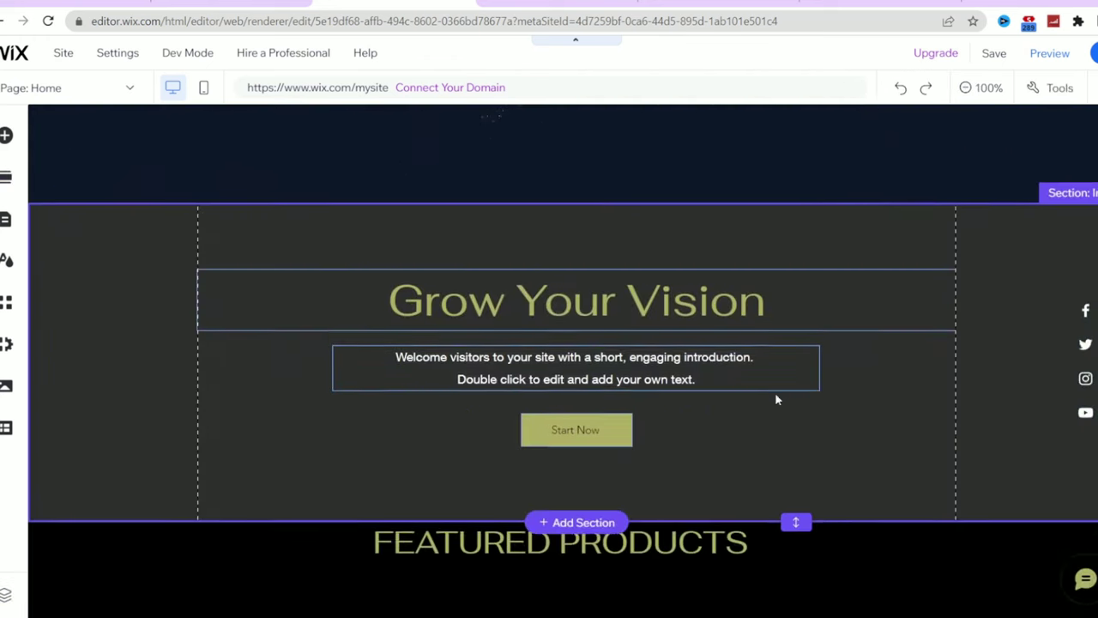
{"action": "scroll", "coordinate": [776, 399], "scroll_direction": "up", "scroll_amount": 2}
Look through the interactive and saved-design elements, and review the pages in the site menu
{"action": "left_click", "coordinate": [6, 135]}
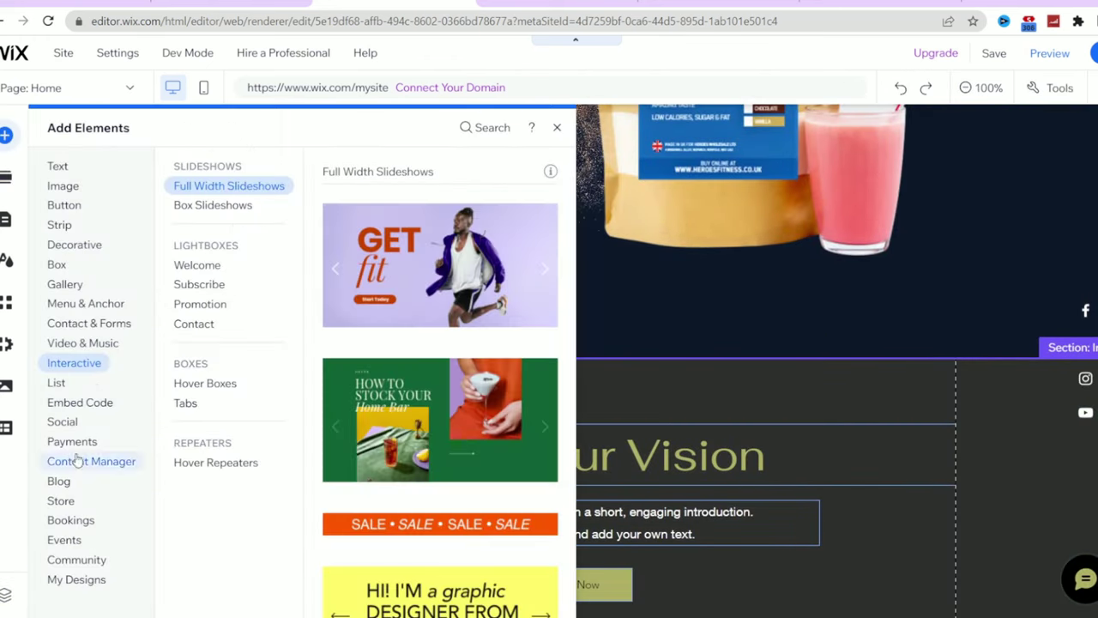
{"action": "mouse_move", "coordinate": [78, 442]}
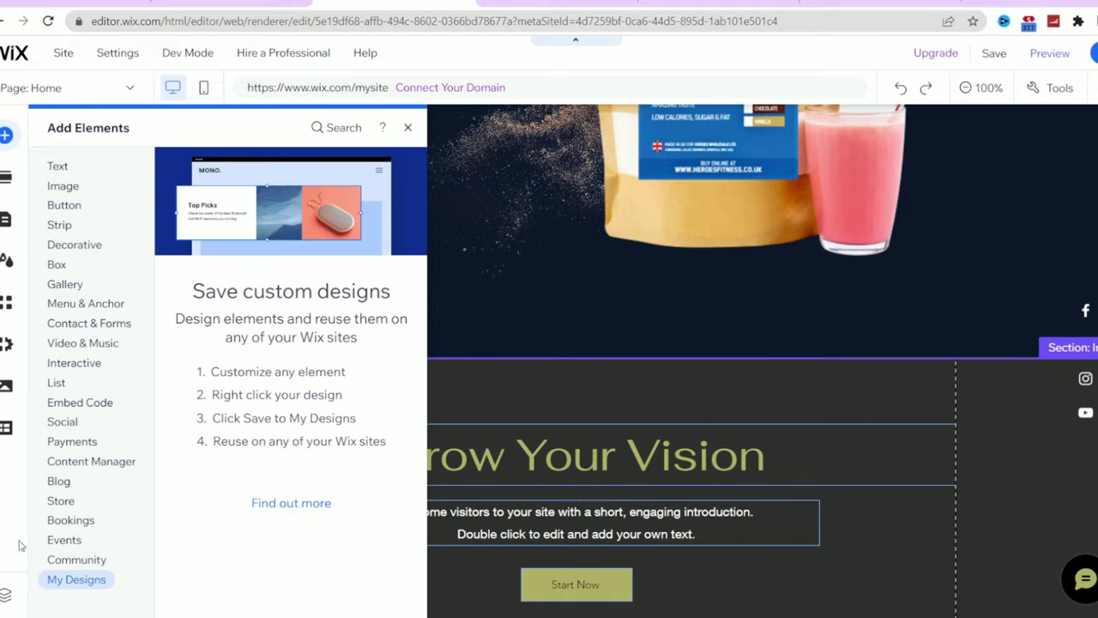
{"action": "left_click", "coordinate": [6, 220]}
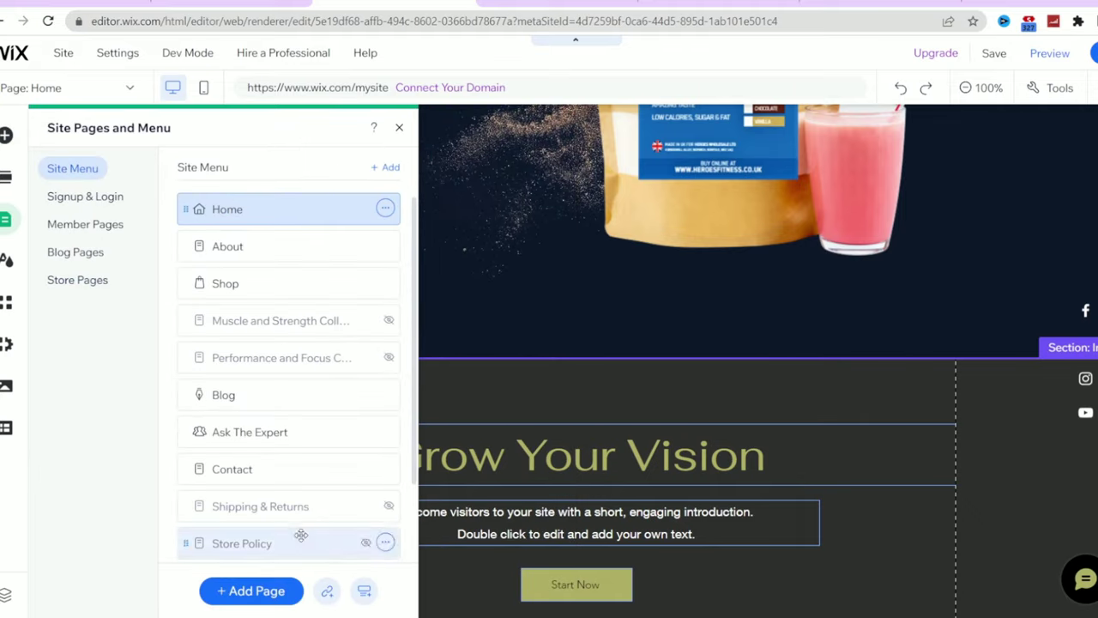
Try the photo of a person stretching with joined hands as the home page background and check it along the page
{"action": "left_click", "coordinate": [6, 262]}
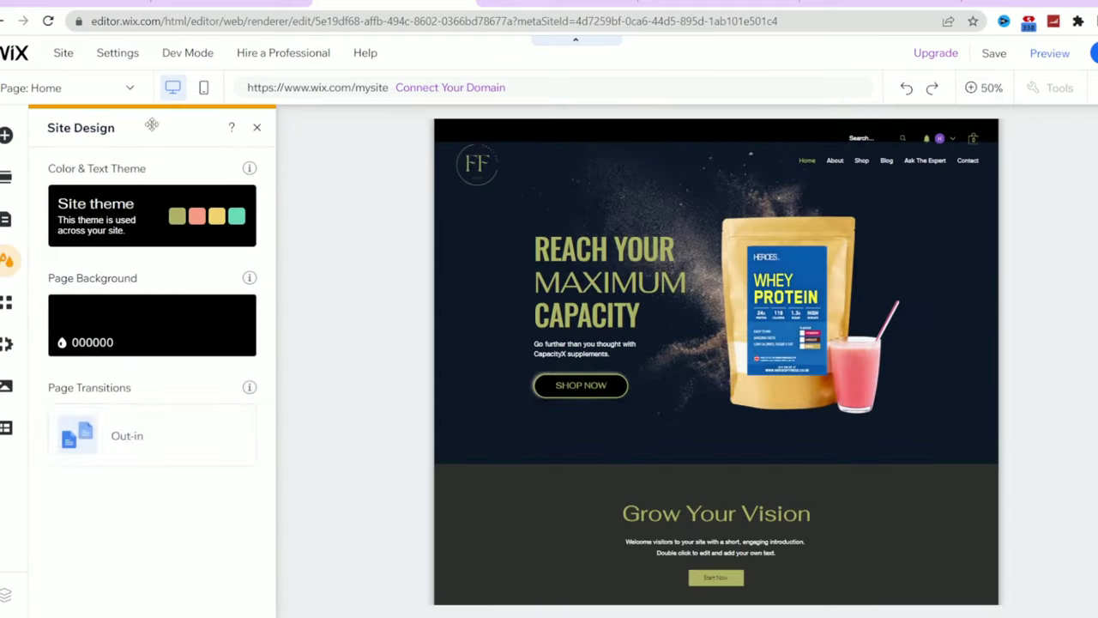
{"action": "left_click", "coordinate": [157, 336]}
{"action": "left_click", "coordinate": [246, 354]}
{"action": "scroll", "coordinate": [661, 359], "scroll_direction": "down", "scroll_amount": 8}
{"action": "scroll", "coordinate": [848, 449], "scroll_direction": "up", "scroll_amount": 10}
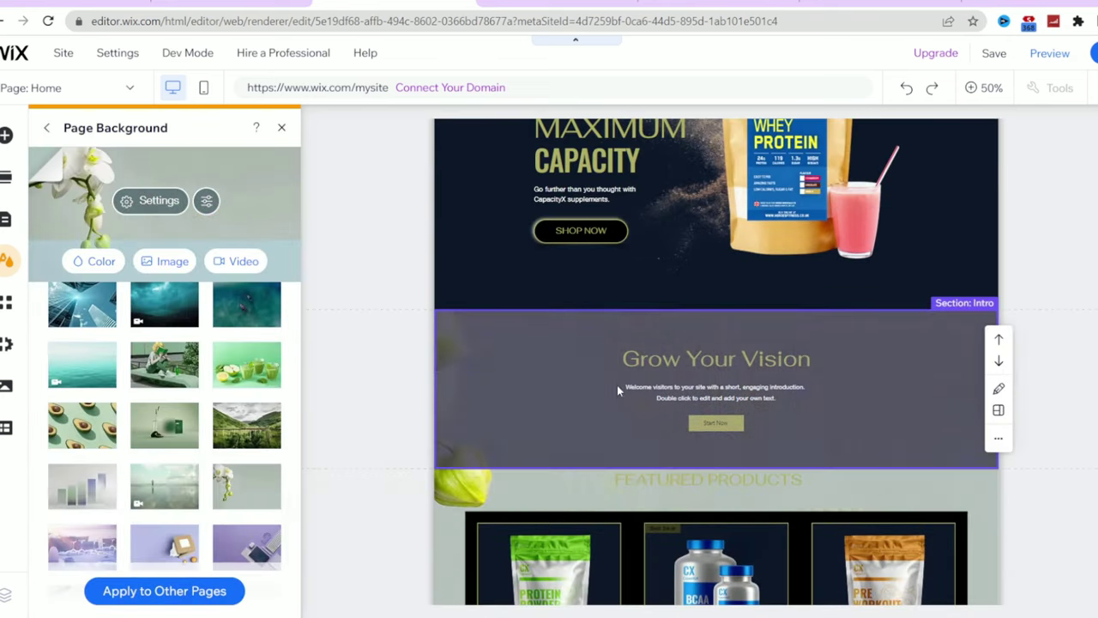
{"action": "scroll", "coordinate": [618, 386], "scroll_direction": "down", "scroll_amount": 10}
{"action": "scroll", "coordinate": [657, 395], "scroll_direction": "up", "scroll_amount": 2}
{"action": "scroll", "coordinate": [261, 412], "scroll_direction": "down", "scroll_amount": 5}
Try further page backgrounds and set the home page background to the Smokey Sky video
{"action": "left_click", "coordinate": [262, 412]}
{"action": "scroll", "coordinate": [620, 417], "scroll_direction": "up", "scroll_amount": 8}
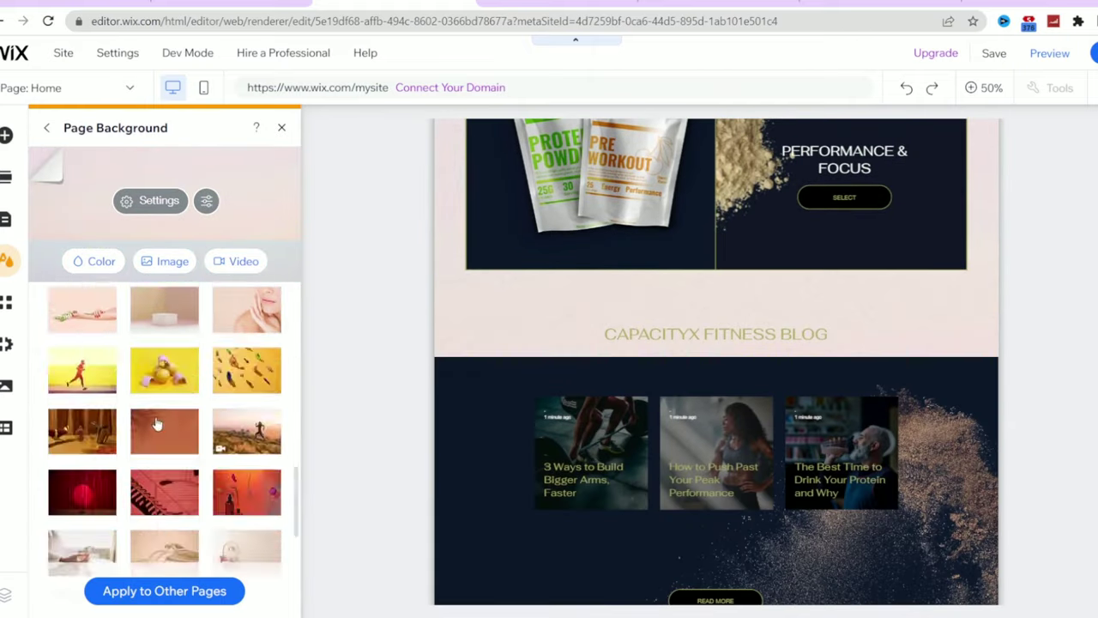
{"action": "scroll", "coordinate": [157, 423], "scroll_direction": "down", "scroll_amount": 5}
{"action": "left_click", "coordinate": [157, 423]}
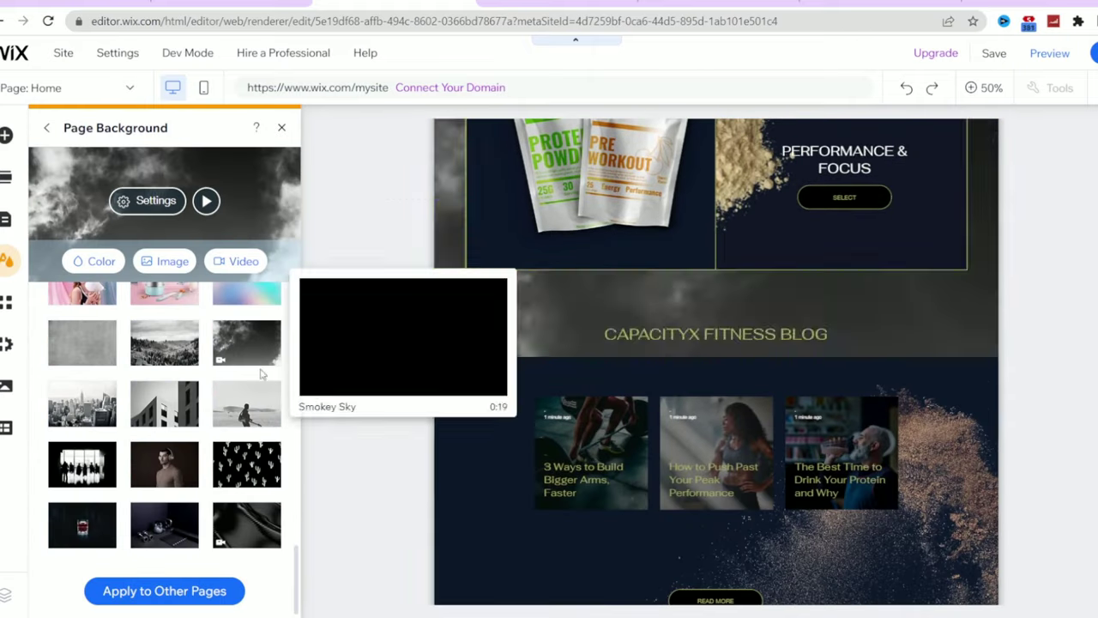
{"action": "scroll", "coordinate": [692, 383], "scroll_direction": "up", "scroll_amount": 5}
{"action": "scroll", "coordinate": [785, 406], "scroll_direction": "down", "scroll_amount": 10}
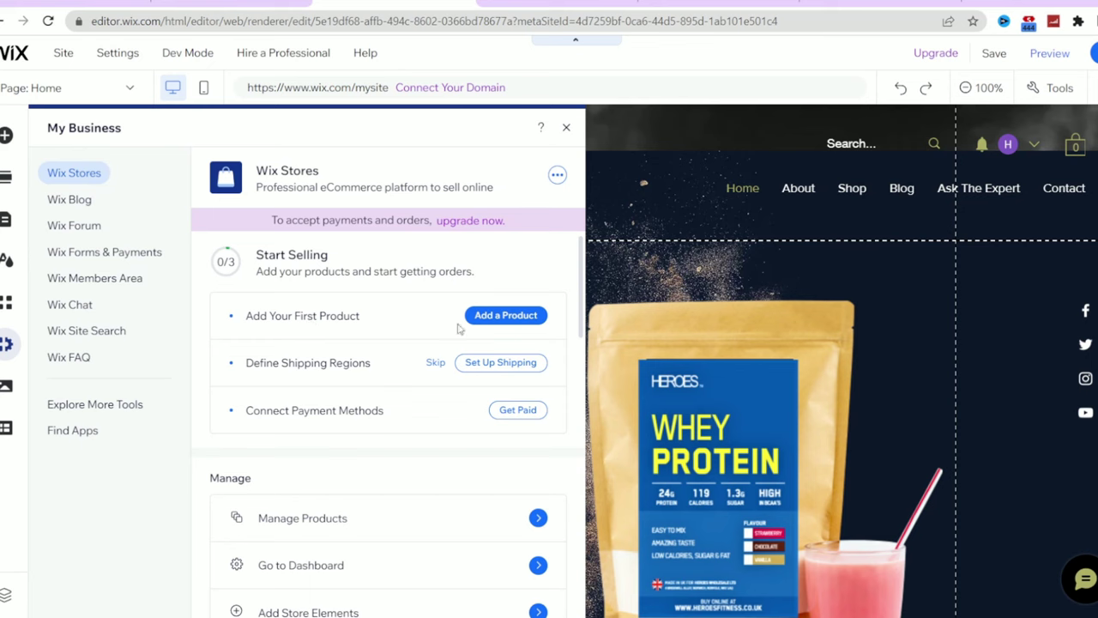
Open the store's product list from the Wix Stores setup and check the Gift Card and Orders options
{"action": "left_click", "coordinate": [506, 315]}
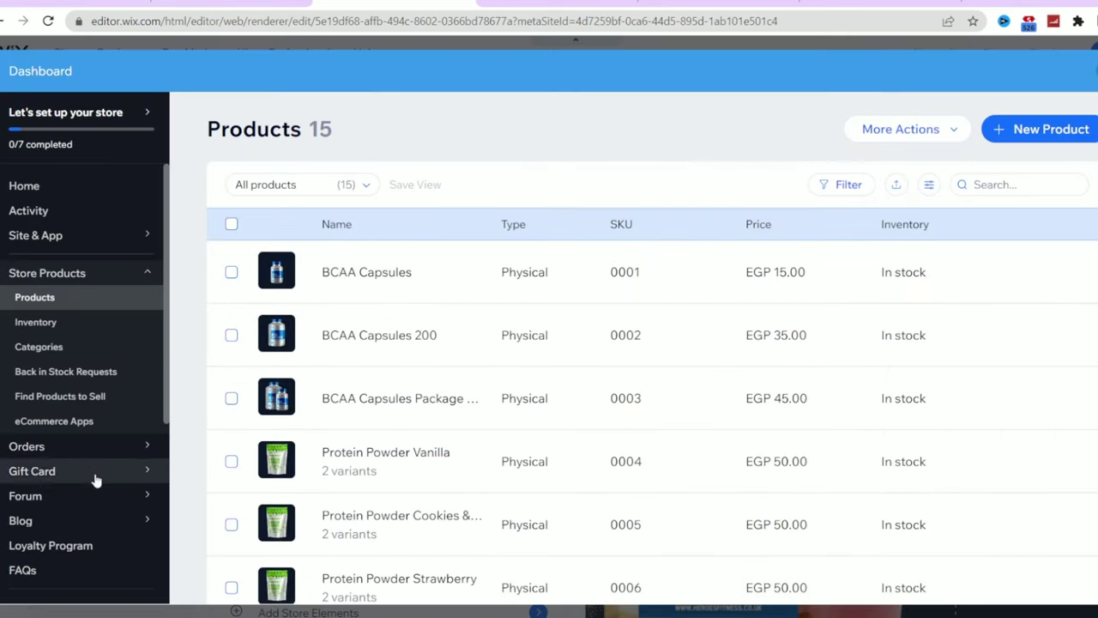
{"action": "mouse_move", "coordinate": [49, 480]}
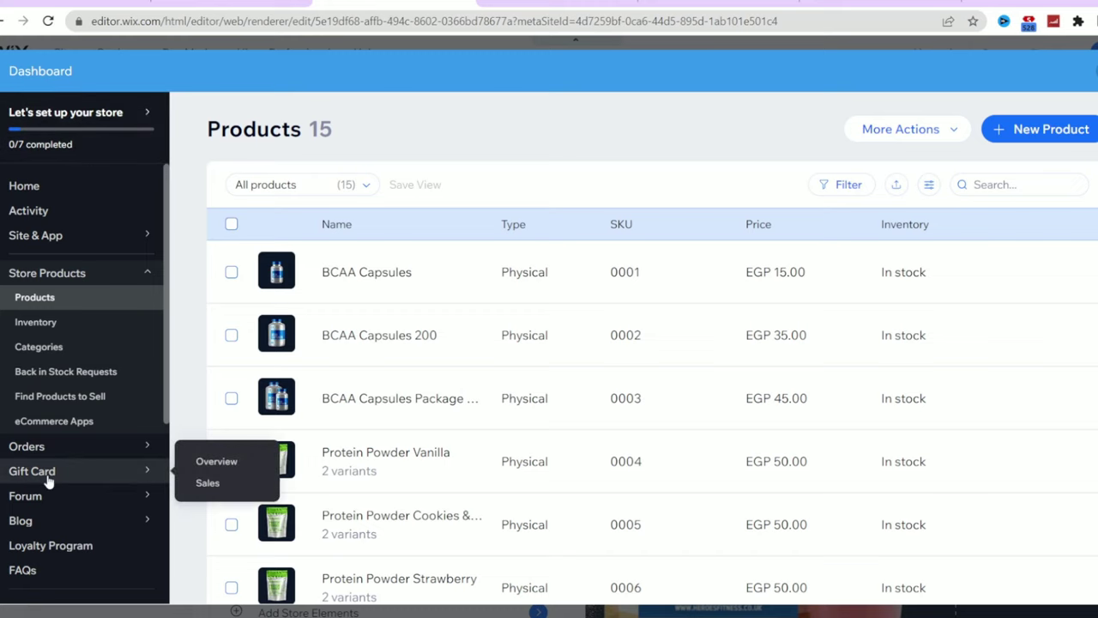
{"action": "mouse_move", "coordinate": [35, 452]}
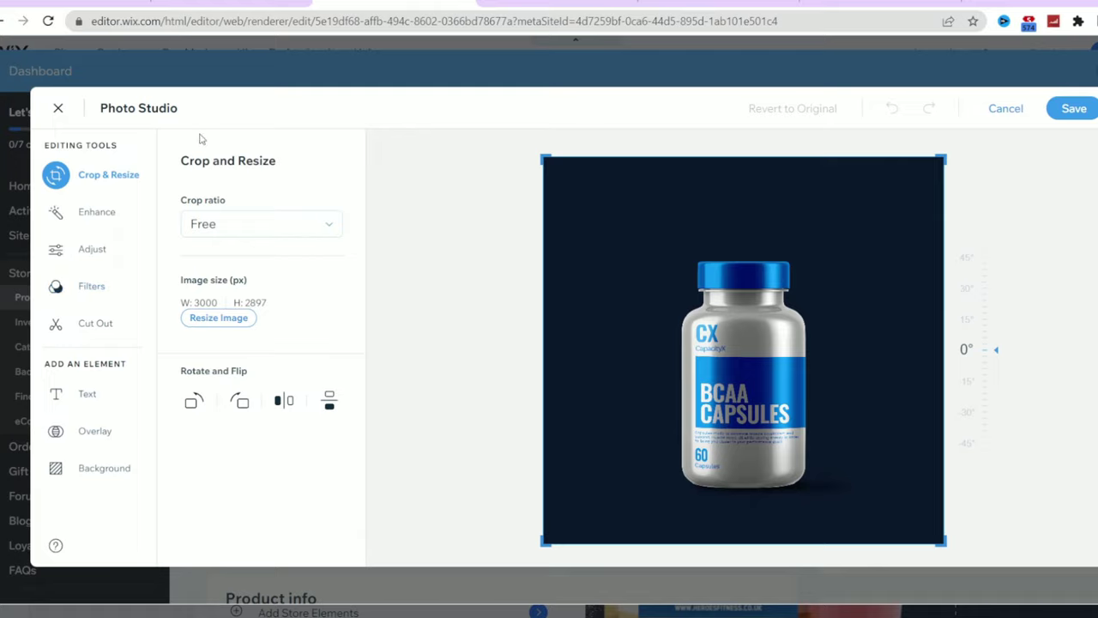
Close the Photo Studio without saving edits and remove the existing images from the BCAA Capsules product
{"action": "left_click", "coordinate": [60, 109]}
{"action": "left_click", "coordinate": [453, 286]}
{"action": "left_click", "coordinate": [160, 169]}
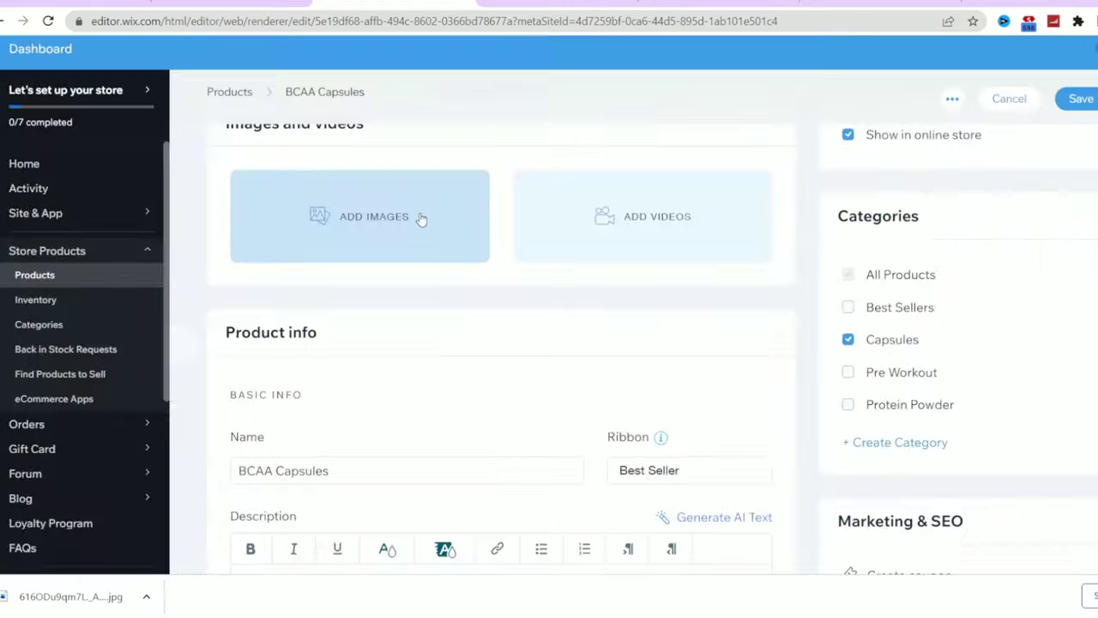
Upload the image 616ODu9qm7L._AC_SL1500_.jpg and add it to the product as its picture
{"action": "left_click", "coordinate": [417, 221]}
{"action": "left_click", "coordinate": [152, 145]}
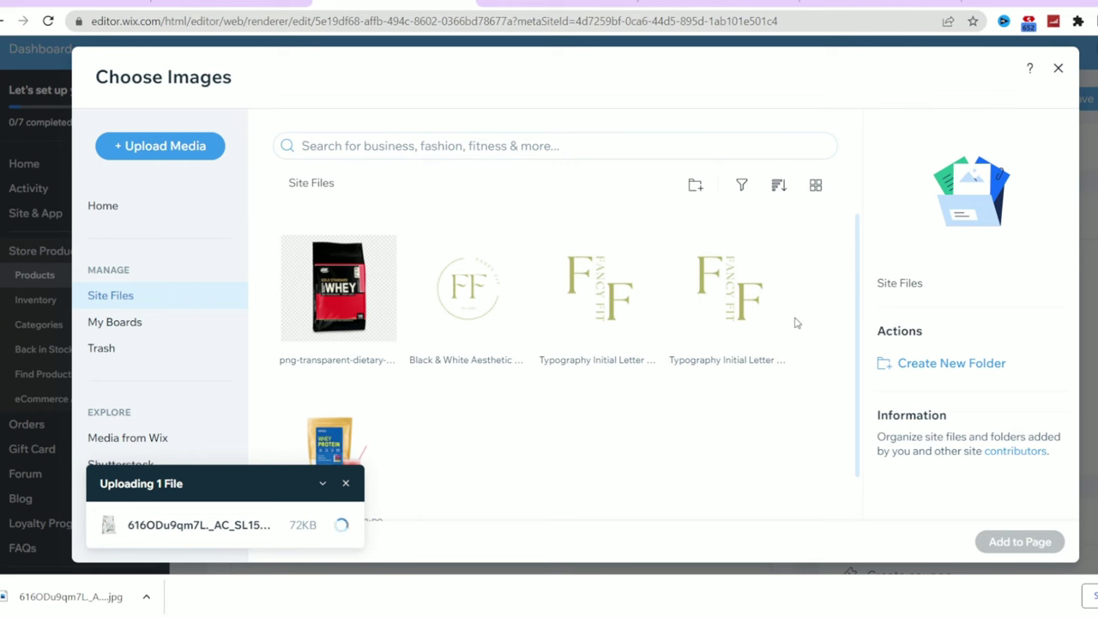
{"action": "left_click", "coordinate": [338, 282]}
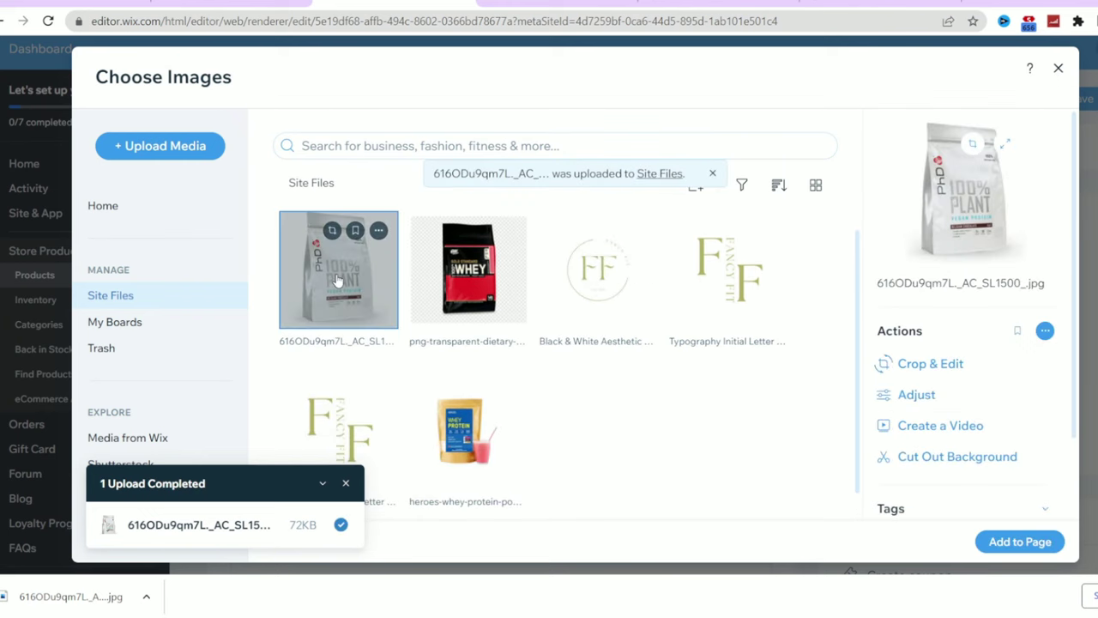
{"action": "left_click", "coordinate": [1019, 541]}
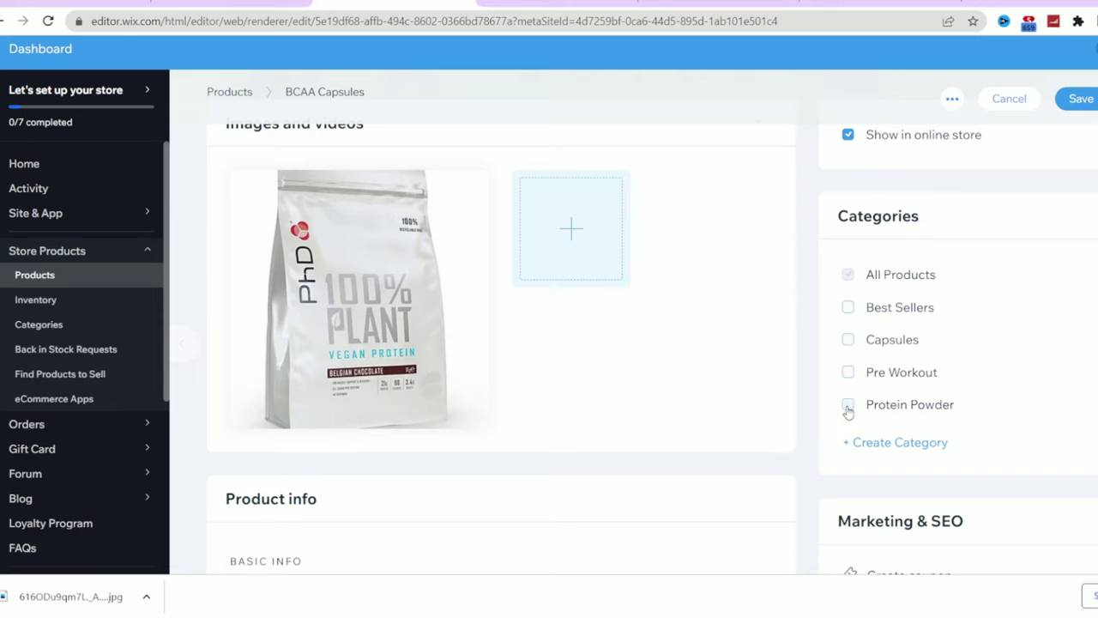
Assign the product to Best Sellers, Protein Powder and a new category "Healthy Products" instead of Capsules
{"action": "left_click", "coordinate": [907, 446]}
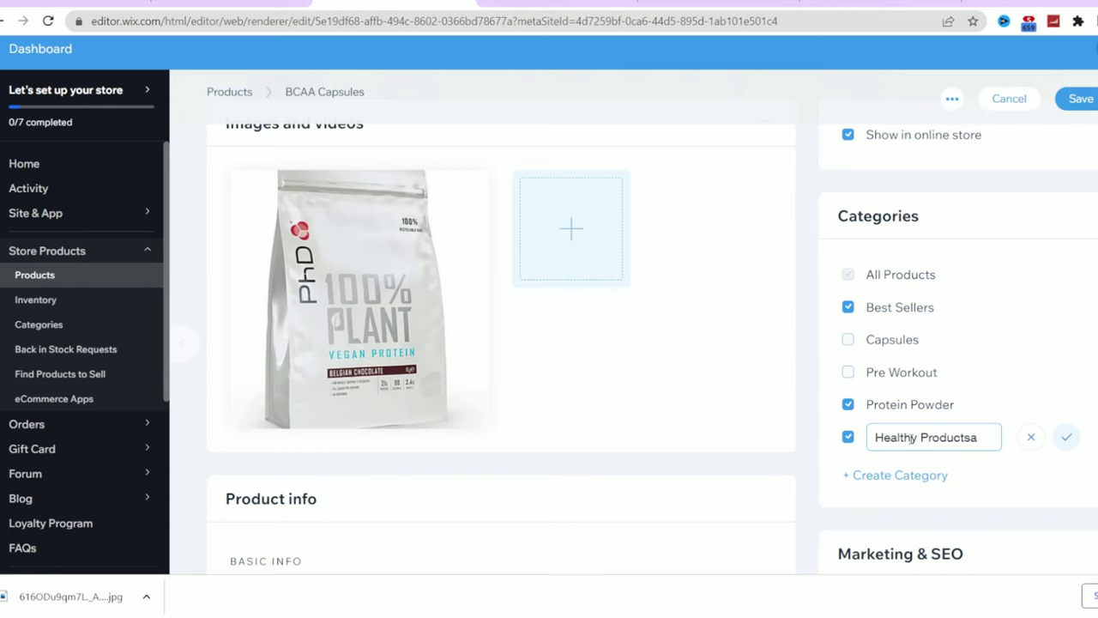
{"action": "left_click", "coordinate": [1066, 436]}
Rename the product "PhD Vegan Protein shake"
{"action": "scroll", "coordinate": [620, 341], "scroll_direction": "down", "scroll_amount": 3}
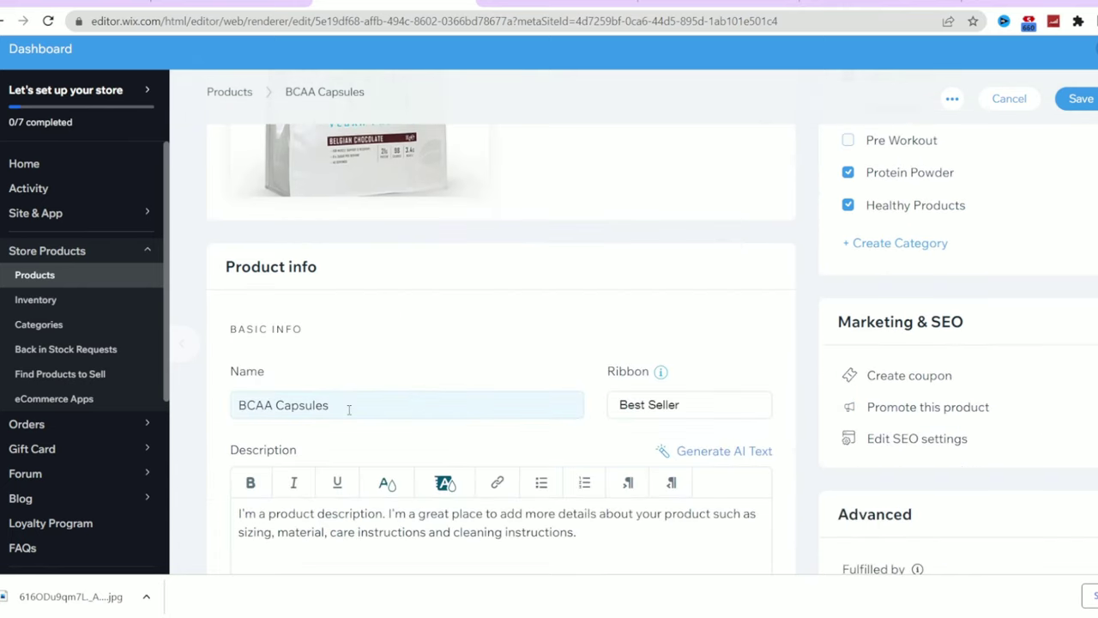
{"action": "left_click_drag", "start_coordinate": [350, 409], "coordinate": [206, 417]}
{"action": "scroll", "coordinate": [415, 368], "scroll_direction": "up", "scroll_amount": 2}
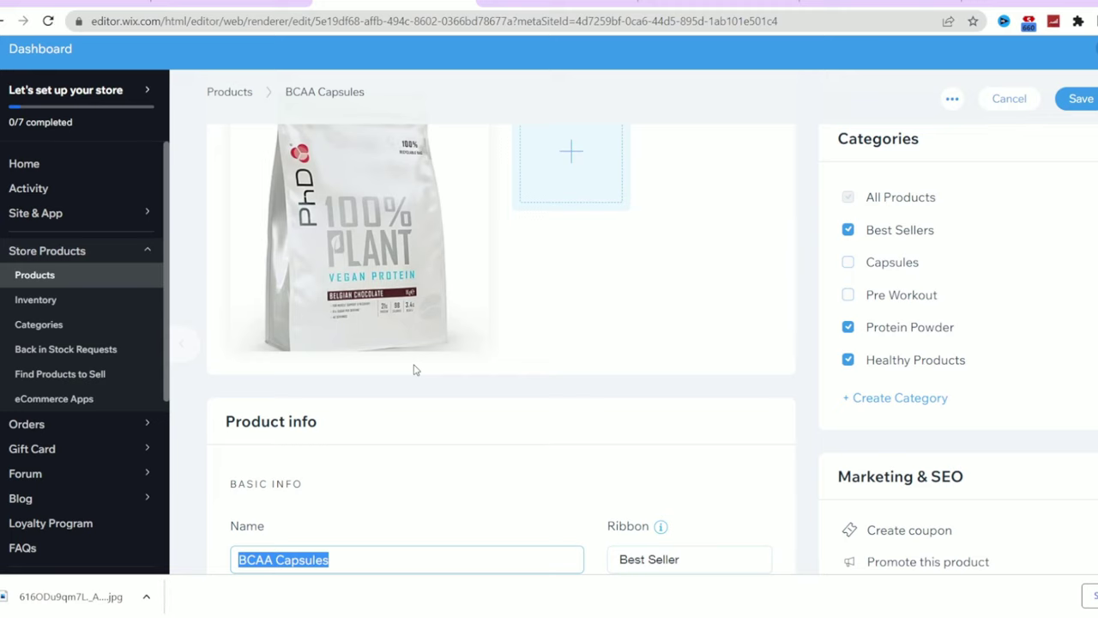
{"action": "type", "text": "PhD Vegan Protein"}
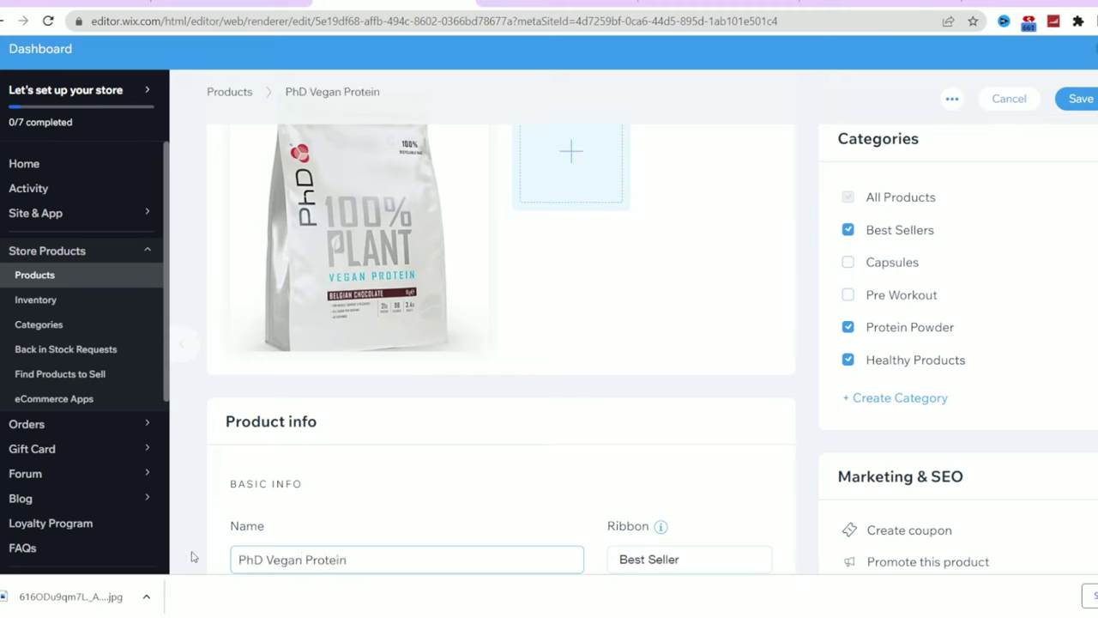
{"action": "type", "text": " shake"}
{"action": "scroll", "coordinate": [183, 549], "scroll_direction": "down", "scroll_amount": 3}
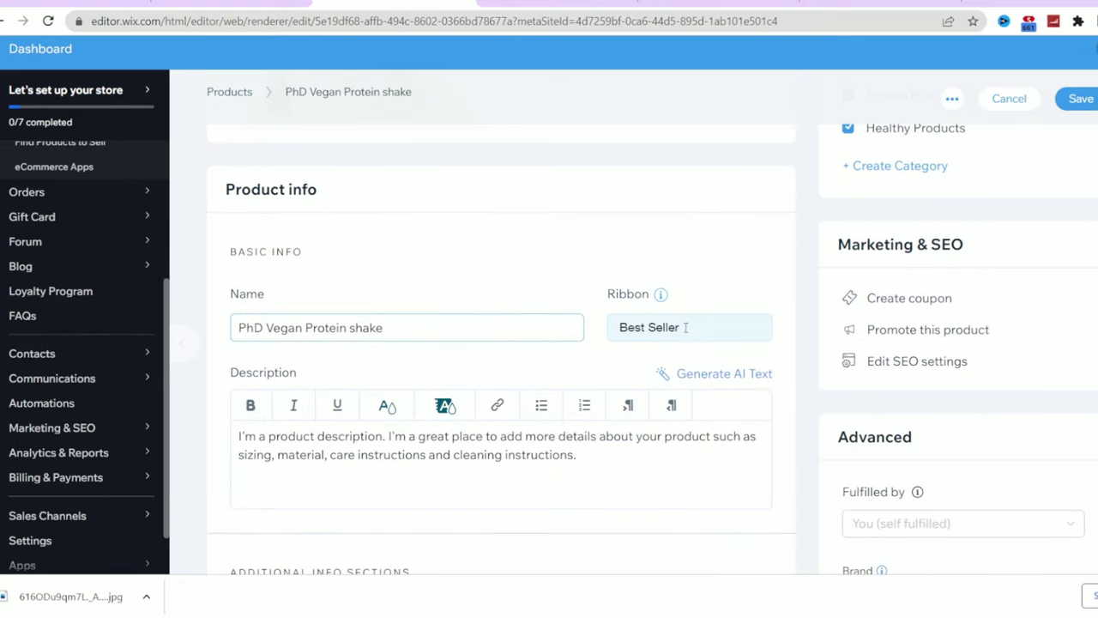
Generate AI description suggestions for PhD Vegan Protein shake, giving "Vegan Protein shake" as what customers should know
{"action": "left_click_drag", "start_coordinate": [579, 454], "coordinate": [229, 436]}
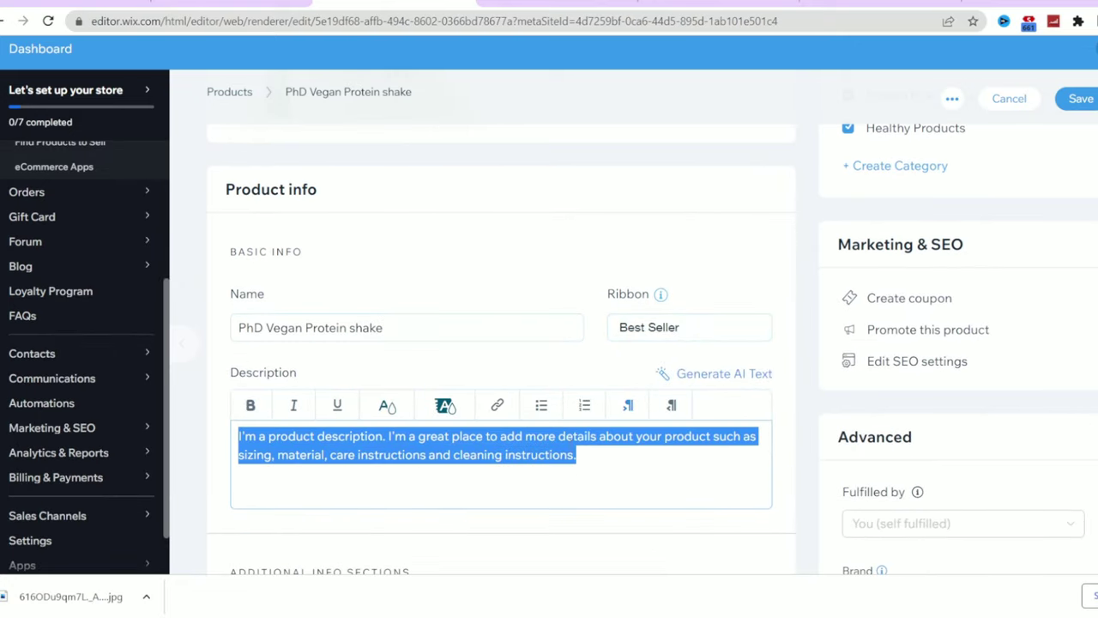
{"action": "left_click", "coordinate": [724, 374]}
{"action": "left_click", "coordinate": [931, 233]}
{"action": "left_click", "coordinate": [945, 167]}
{"action": "left_click_drag", "start_coordinate": [903, 168], "coordinate": [1035, 170]}
{"action": "key", "text": "ctrl+c"}
{"action": "left_click", "coordinate": [943, 232]}
{"action": "left_click", "coordinate": [934, 331]}
{"action": "key", "text": "ctrl+v"}
{"action": "left_click", "coordinate": [953, 231]}
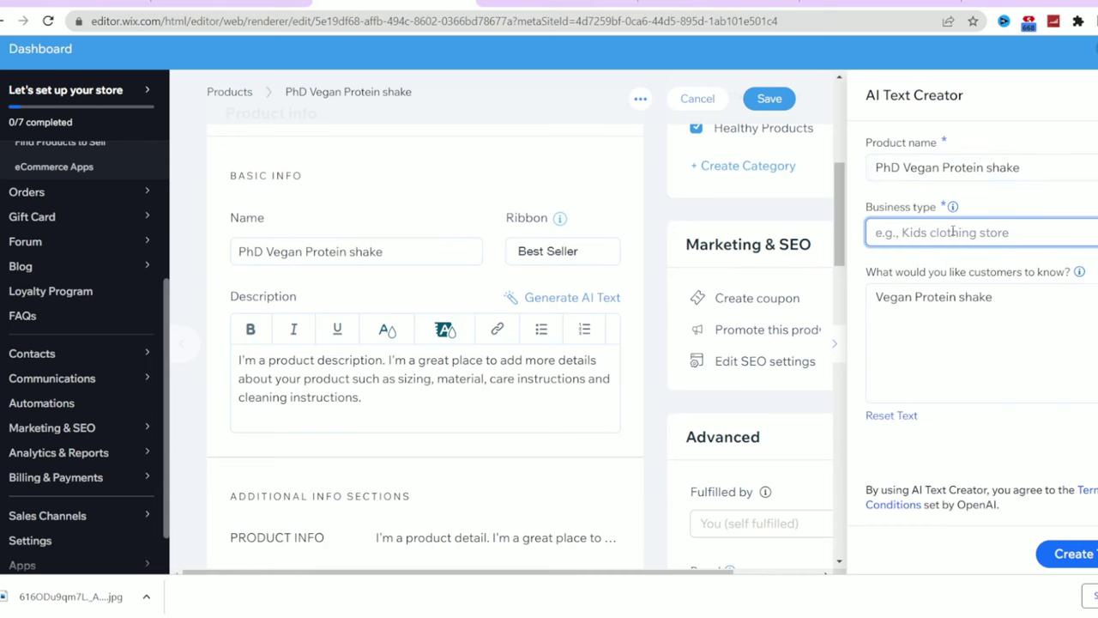
{"action": "left_click", "coordinate": [1066, 554]}
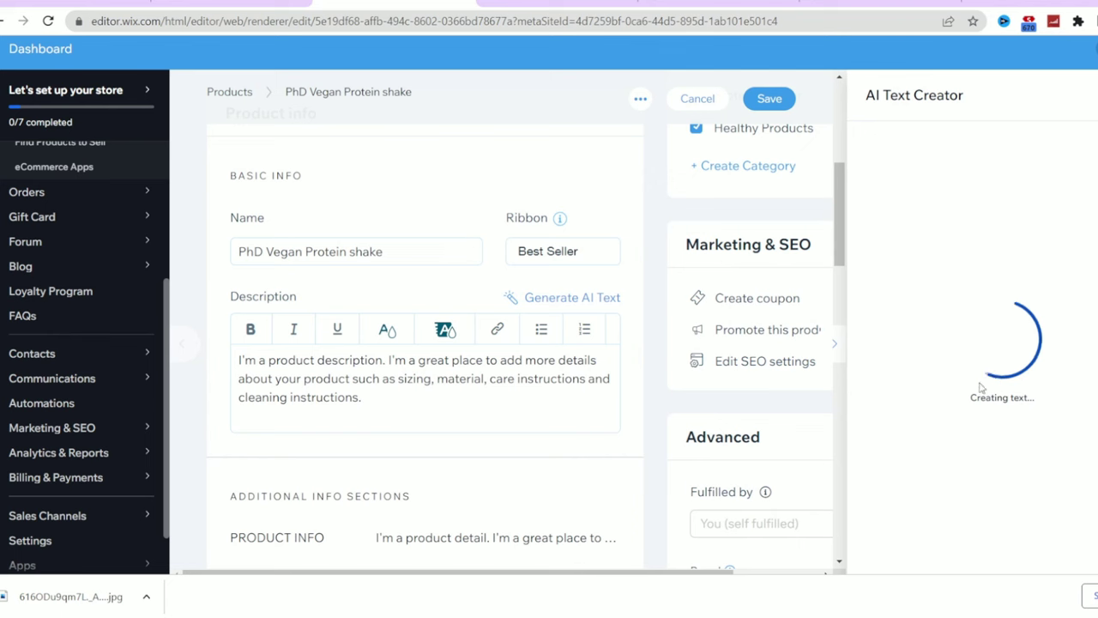
Compare the generated texts and use Option 2 as the product description
{"action": "scroll", "coordinate": [986, 360], "scroll_direction": "down", "scroll_amount": 5}
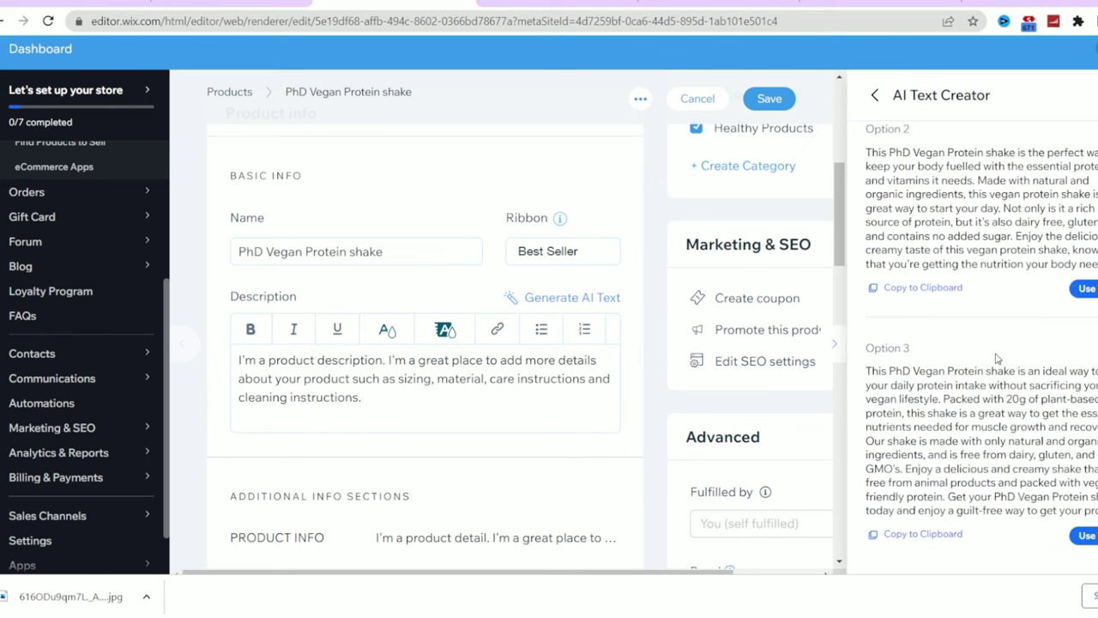
{"action": "scroll", "coordinate": [1038, 342], "scroll_direction": "up", "scroll_amount": 3}
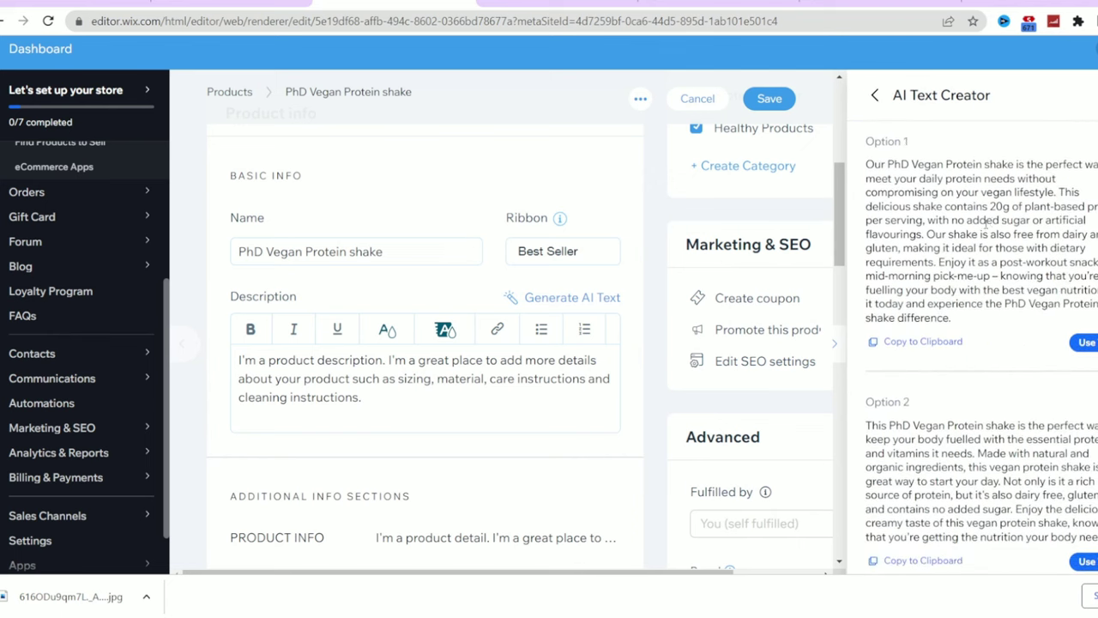
{"action": "scroll", "coordinate": [1023, 222], "scroll_direction": "down", "scroll_amount": 2}
{"action": "left_click", "coordinate": [1082, 411]}
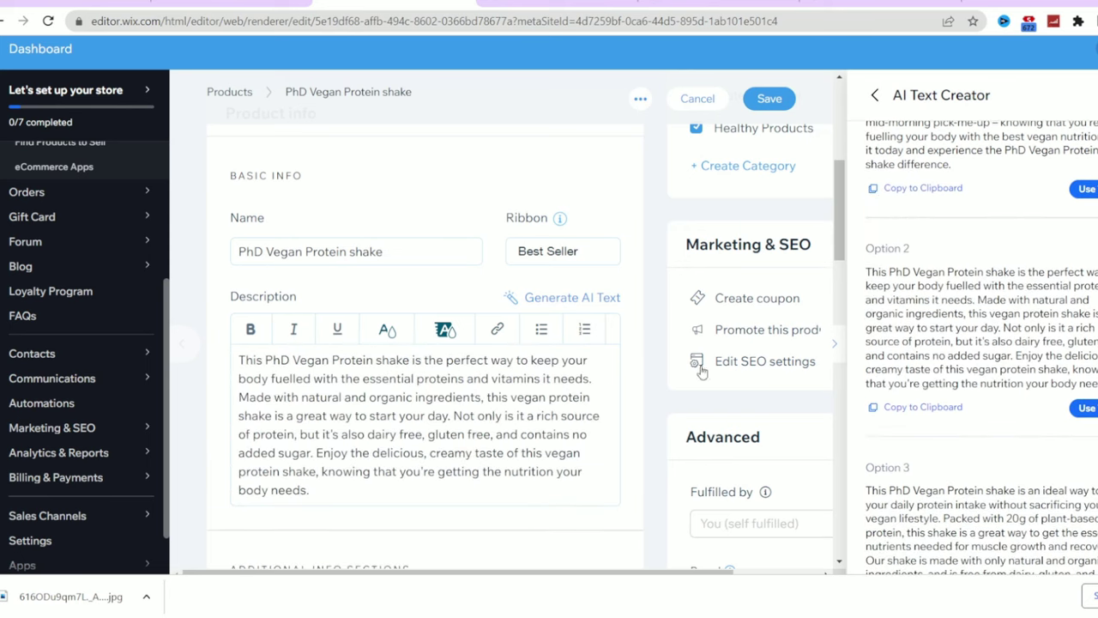
Make the entire product description bold
{"action": "left_click", "coordinate": [295, 395]}
{"action": "key", "text": "ctrl+a"}
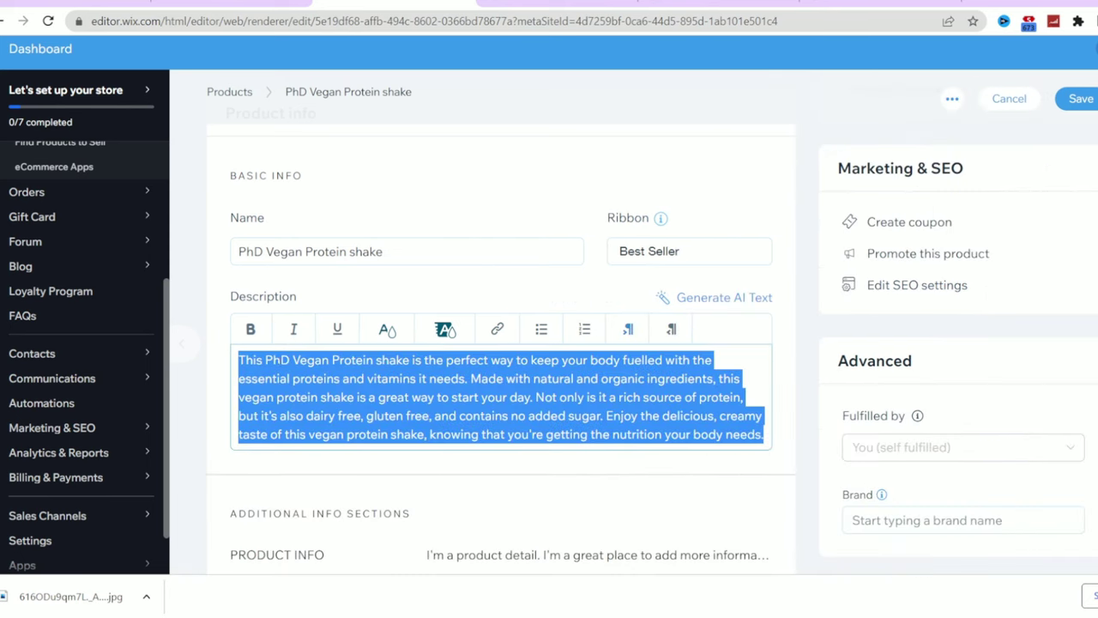
{"action": "left_click", "coordinate": [260, 330]}
{"action": "left_click", "coordinate": [475, 291]}
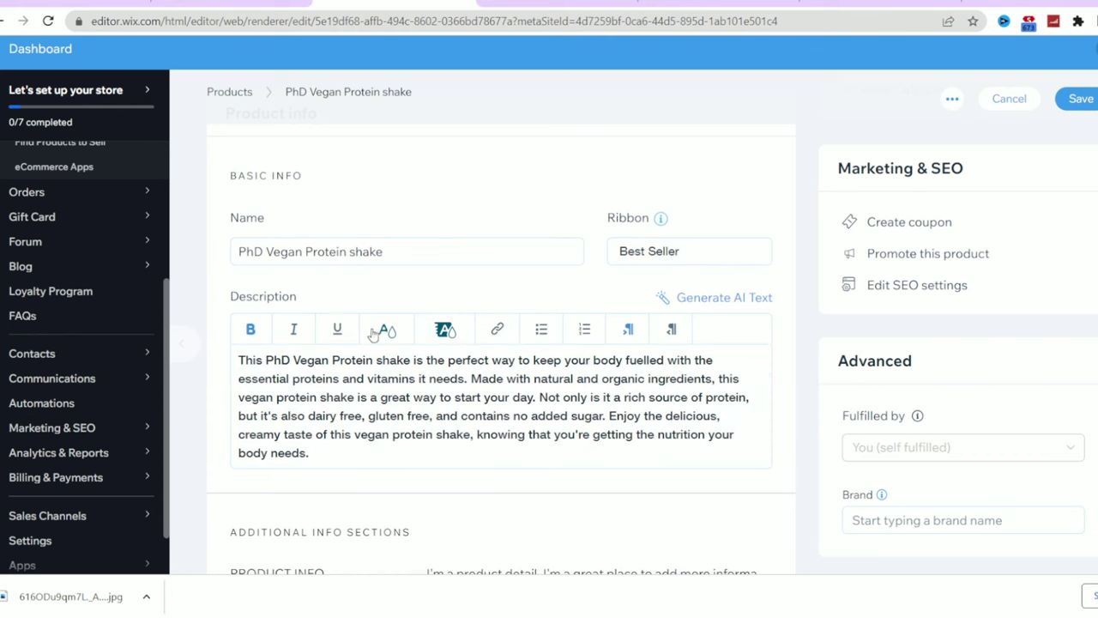
Look over the product's additional info sections for product info, return and refund policy, and shipping
{"action": "scroll", "coordinate": [524, 338], "scroll_direction": "down", "scroll_amount": 3}
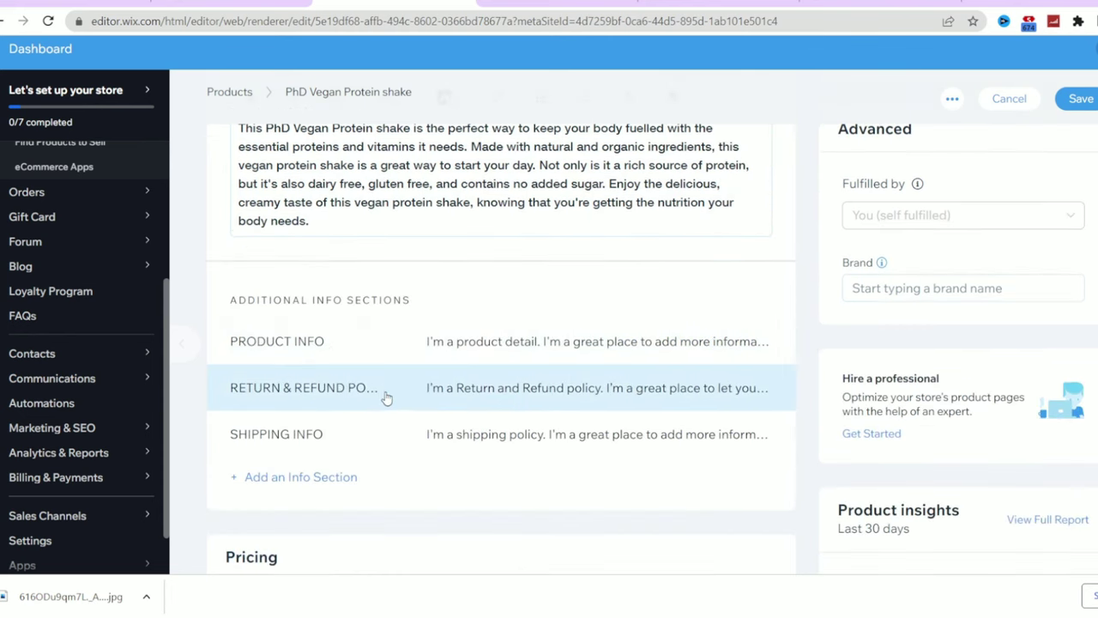
{"action": "scroll", "coordinate": [323, 392], "scroll_direction": "down", "scroll_amount": 2}
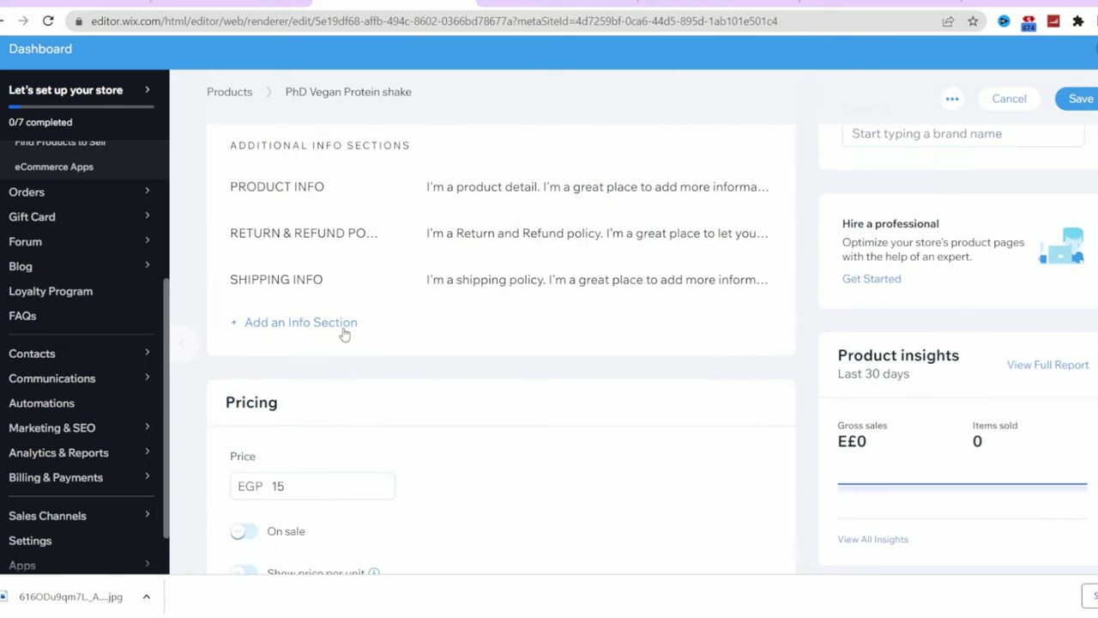
{"action": "scroll", "coordinate": [571, 355], "scroll_direction": "down", "scroll_amount": 2}
{"action": "scroll", "coordinate": [571, 355], "scroll_direction": "up", "scroll_amount": 1}
{"action": "scroll", "coordinate": [572, 355], "scroll_direction": "down", "scroll_amount": 1}
{"action": "scroll", "coordinate": [571, 356], "scroll_direction": "up", "scroll_amount": 2}
{"action": "scroll", "coordinate": [571, 355], "scroll_direction": "up", "scroll_amount": 2}
{"action": "scroll", "coordinate": [571, 355], "scroll_direction": "down", "scroll_amount": 5}
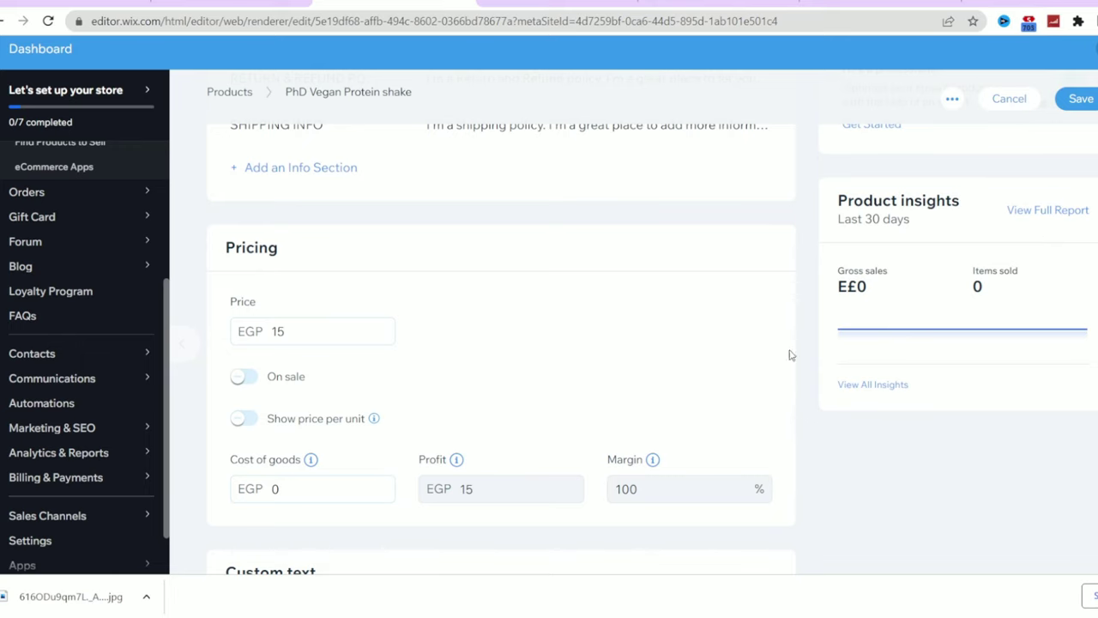
Set the product's price to EGP 200 and its cost of goods to EGP 40
{"action": "left_click", "coordinate": [306, 338]}
{"action": "left_click_drag", "start_coordinate": [306, 338], "coordinate": [256, 338]}
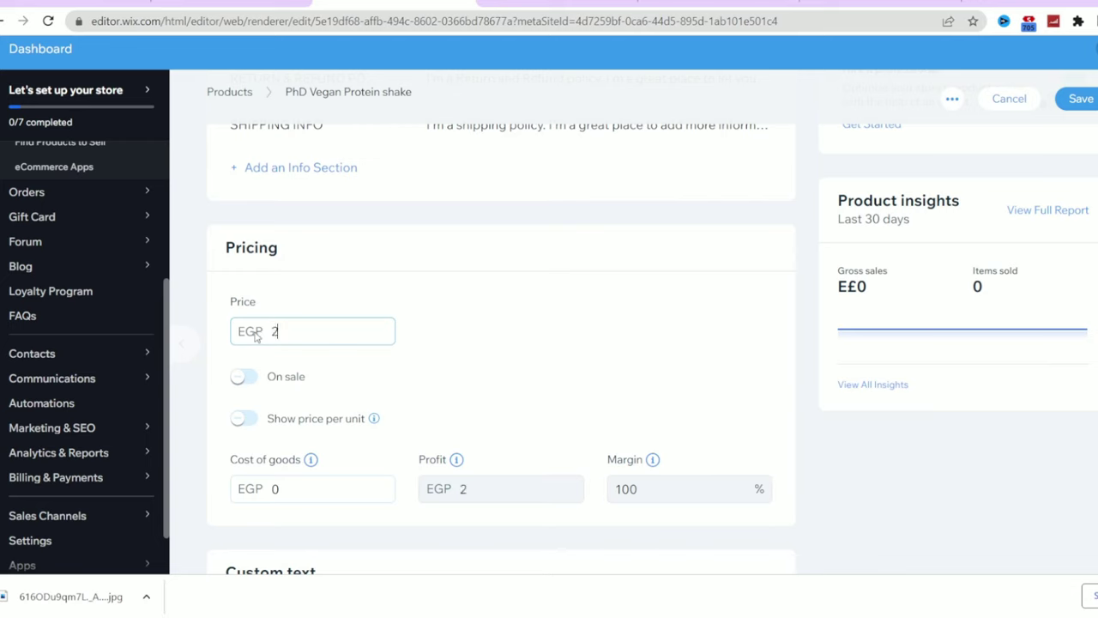
{"action": "scroll", "coordinate": [468, 322], "scroll_direction": "down", "scroll_amount": 2}
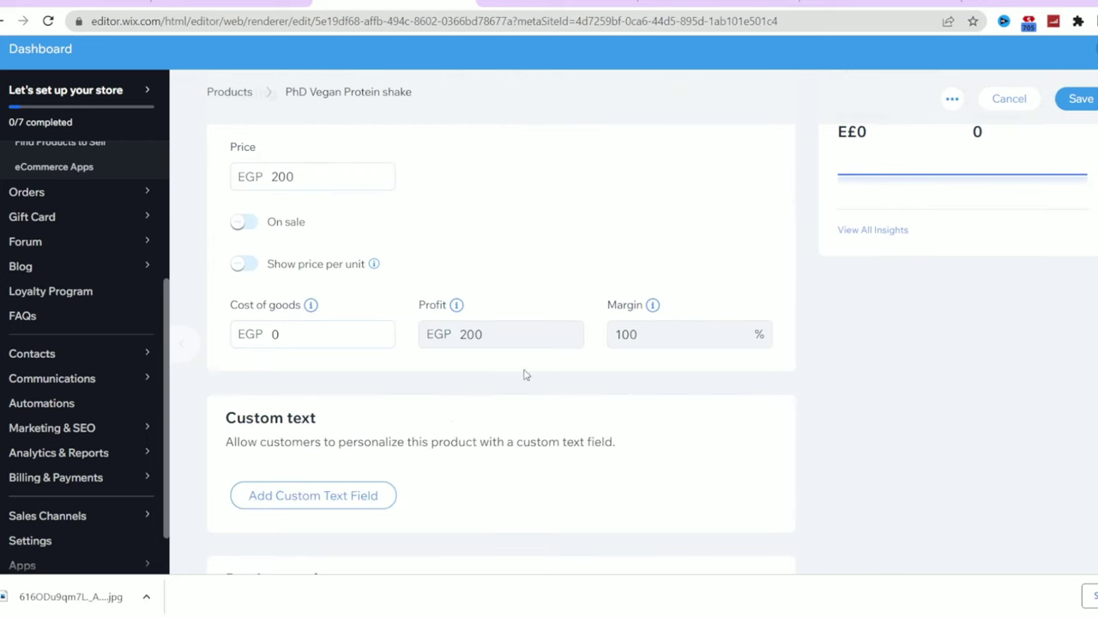
{"action": "left_click", "coordinate": [275, 334]}
Add a product option named Weight, shown as a list, with the choices 100 lb, 200lb and 350lb
{"action": "scroll", "coordinate": [397, 360], "scroll_direction": "down", "scroll_amount": 2}
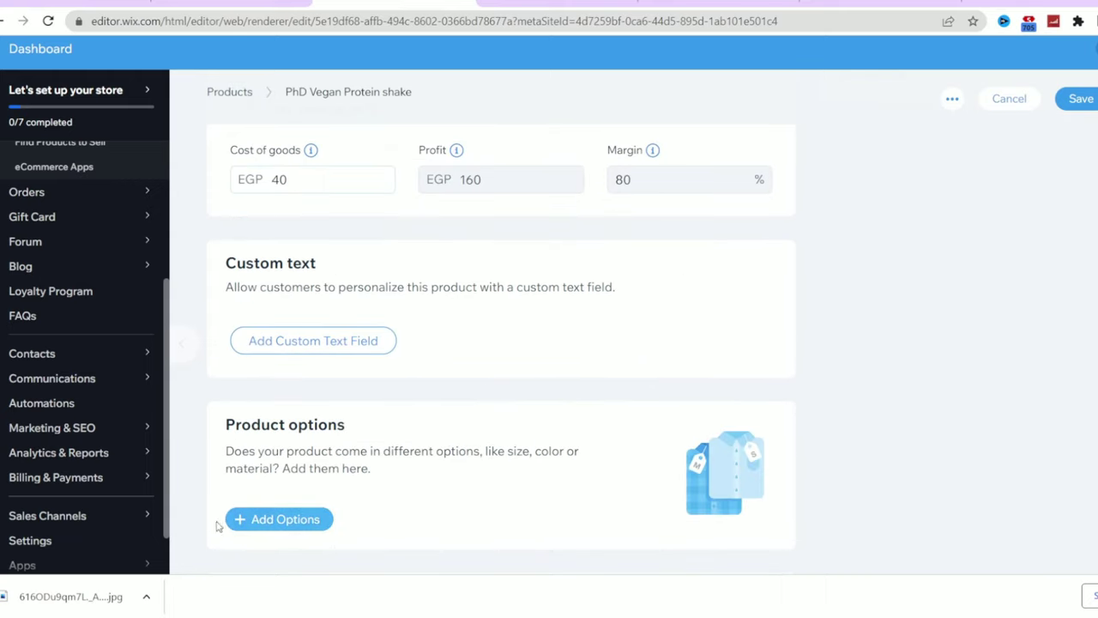
{"action": "left_click", "coordinate": [296, 523]}
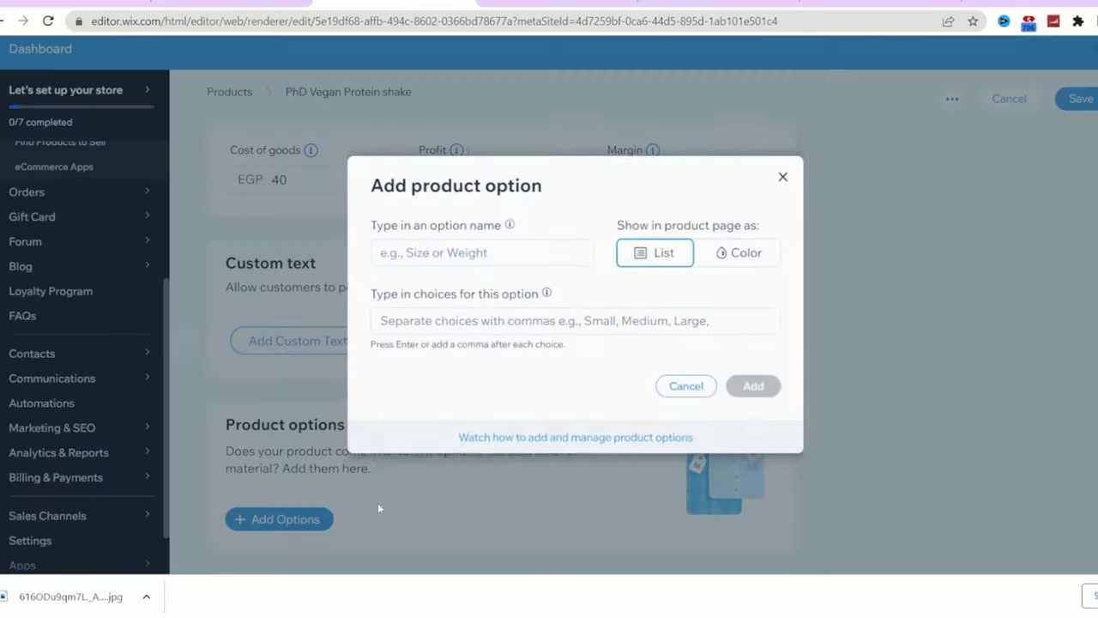
{"action": "left_click", "coordinate": [425, 249]}
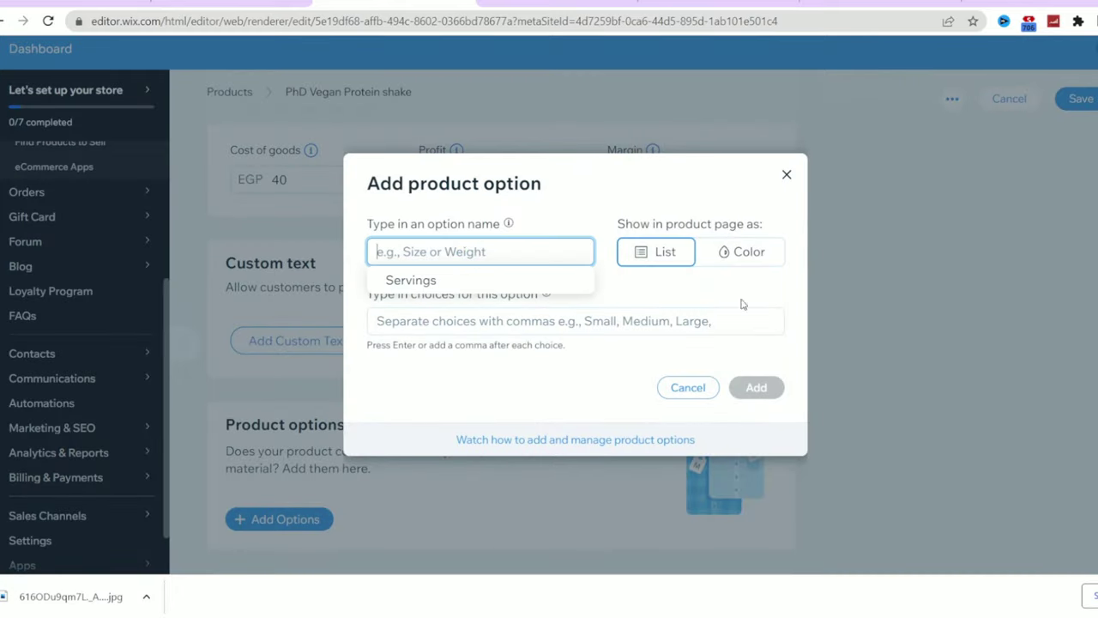
{"action": "left_click", "coordinate": [743, 254]}
{"action": "left_click", "coordinate": [549, 312]}
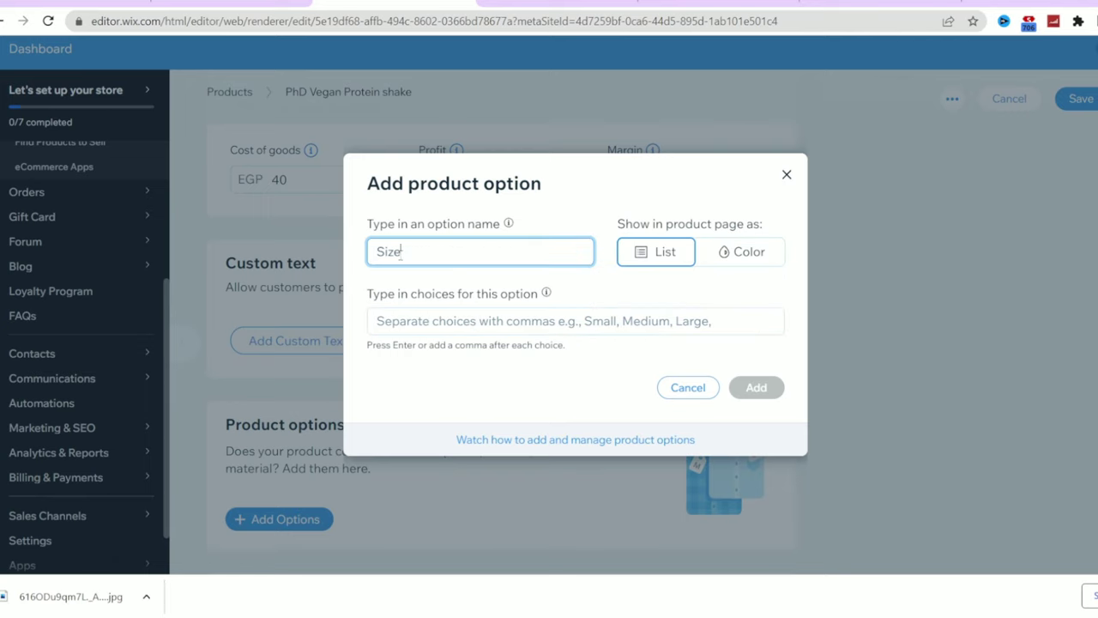
{"action": "left_click_drag", "start_coordinate": [403, 252], "coordinate": [297, 245]}
{"action": "type", "text": "weight"}
{"action": "left_click_drag", "start_coordinate": [384, 251], "coordinate": [348, 254]}
{"action": "left_click", "coordinate": [424, 315]}
{"action": "type", "text": "100 lb"}
{"action": "key", "text": "Return"}
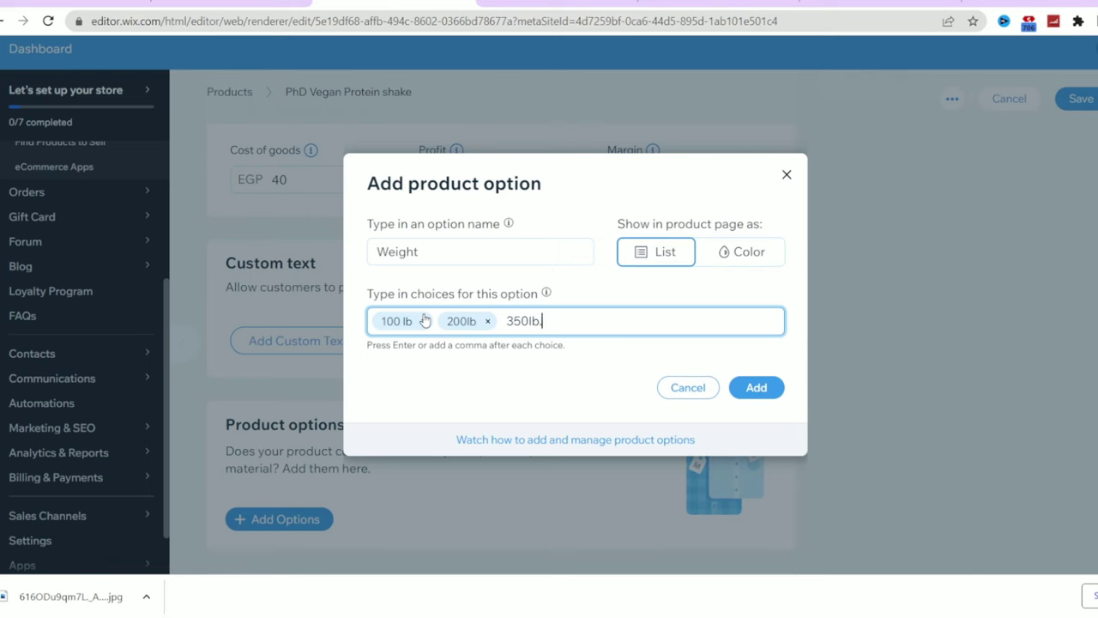
{"action": "left_click", "coordinate": [751, 390]}
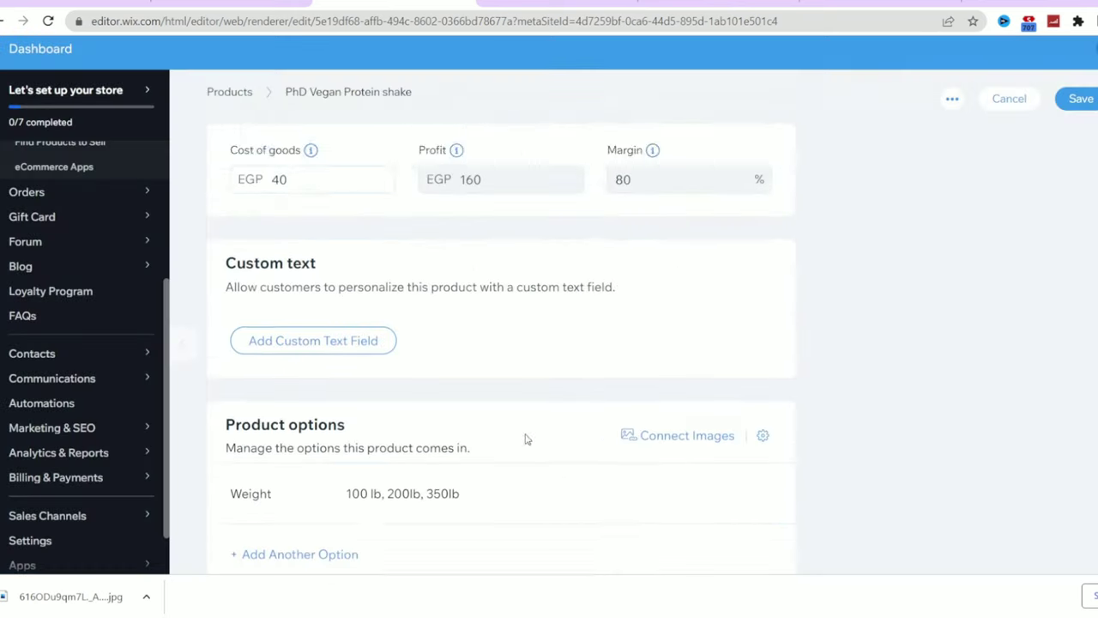
{"action": "scroll", "coordinate": [355, 356], "scroll_direction": "down", "scroll_amount": 2}
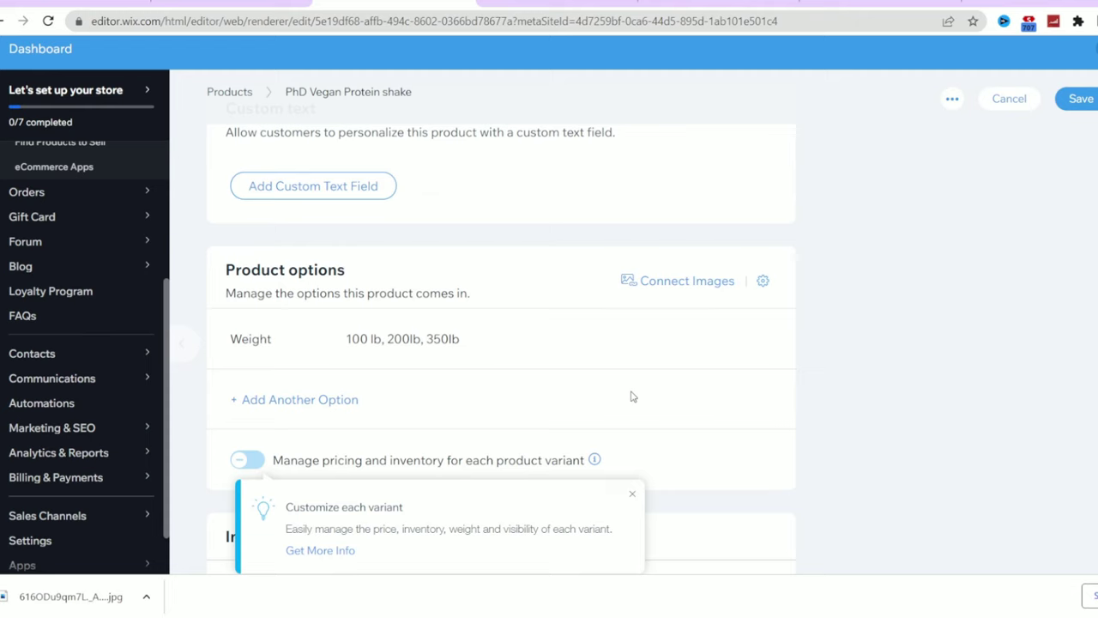
{"action": "scroll", "coordinate": [549, 363], "scroll_direction": "down", "scroll_amount": 3}
{"action": "scroll", "coordinate": [730, 351], "scroll_direction": "up", "scroll_amount": 10}
{"action": "scroll", "coordinate": [733, 350], "scroll_direction": "up", "scroll_amount": 5}
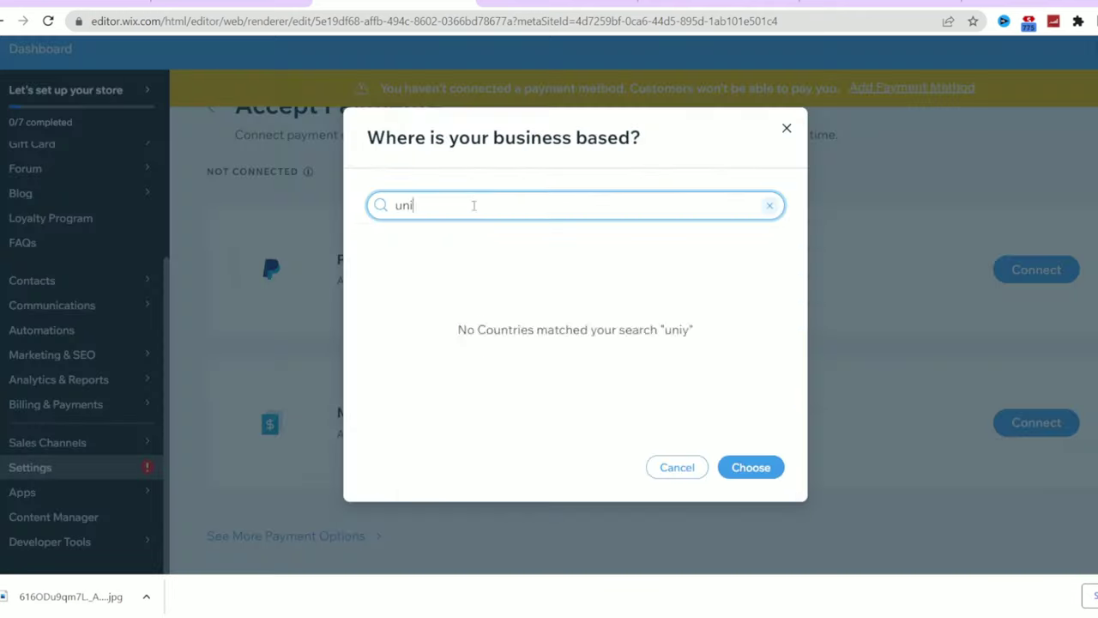
Set the business location to United States for accepting payments
{"action": "type", "text": "ted"}
{"action": "left_click", "coordinate": [448, 325]}
{"action": "left_click", "coordinate": [751, 469]}
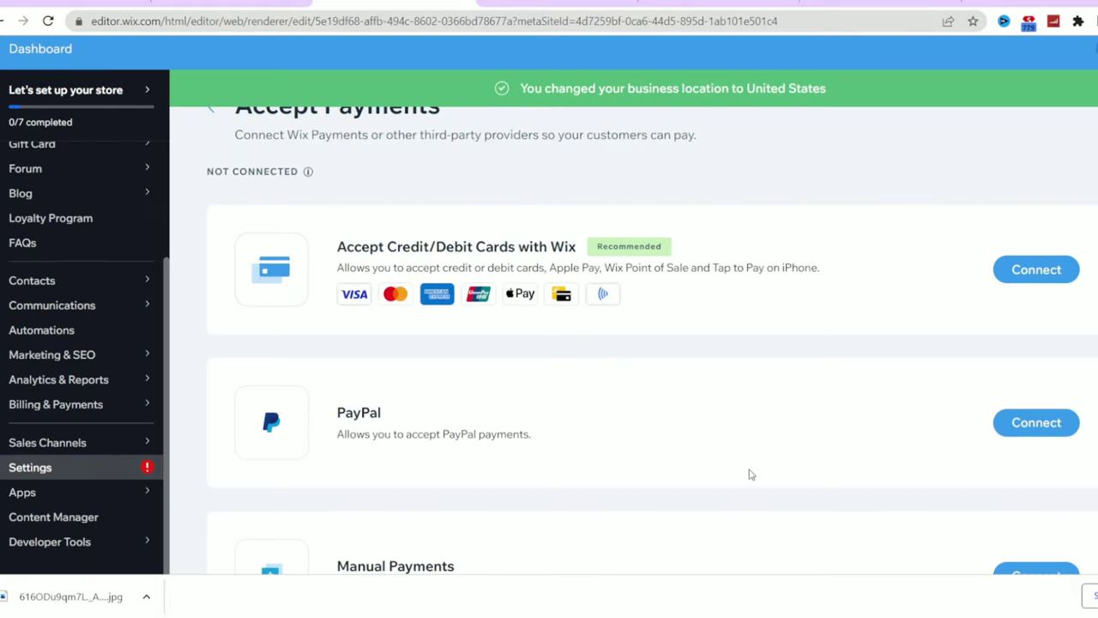
Look over the available payment methods and return to the store's product list
{"action": "scroll", "coordinate": [115, 300], "scroll_direction": "up", "scroll_amount": 1}
{"action": "scroll", "coordinate": [115, 301], "scroll_direction": "down", "scroll_amount": 1}
{"action": "scroll", "coordinate": [68, 267], "scroll_direction": "up", "scroll_amount": 2}
{"action": "left_click", "coordinate": [65, 258]}
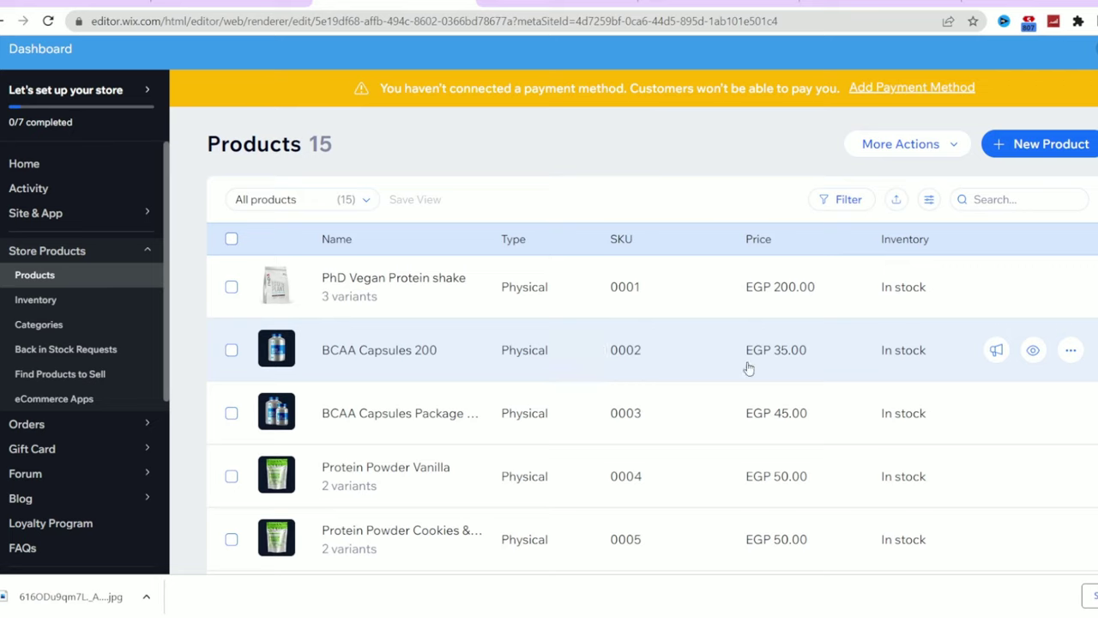
Look through the site's general, communications and advanced settings
{"action": "scroll", "coordinate": [29, 421], "scroll_direction": "down", "scroll_amount": 4}
{"action": "left_click", "coordinate": [30, 540]}
{"action": "left_click", "coordinate": [843, 294]}
{"action": "left_click_drag", "start_coordinate": [1017, 162], "coordinate": [872, 154]}
{"action": "left_click", "coordinate": [998, 162]}
{"action": "scroll", "coordinate": [592, 215], "scroll_direction": "down", "scroll_amount": 2}
{"action": "scroll", "coordinate": [359, 288], "scroll_direction": "up", "scroll_amount": 1}
{"action": "scroll", "coordinate": [623, 304], "scroll_direction": "down", "scroll_amount": 1}
{"action": "scroll", "coordinate": [889, 340], "scroll_direction": "up", "scroll_amount": 2}
{"action": "scroll", "coordinate": [601, 403], "scroll_direction": "down", "scroll_amount": 2}
{"action": "left_click", "coordinate": [88, 467]}
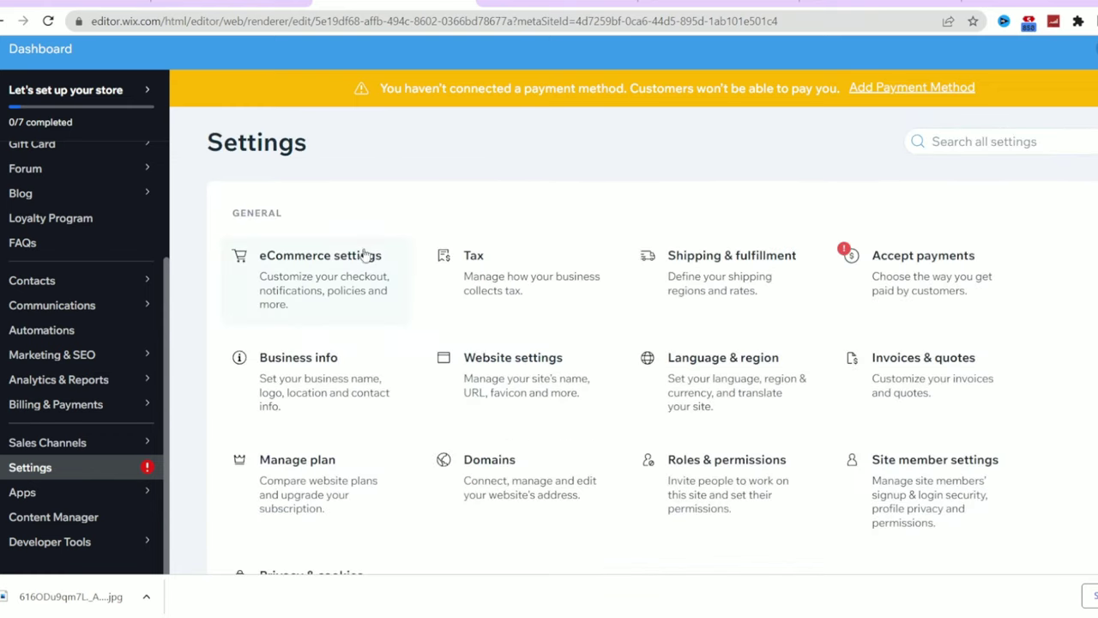
{"action": "scroll", "coordinate": [368, 249], "scroll_direction": "down", "scroll_amount": 1}
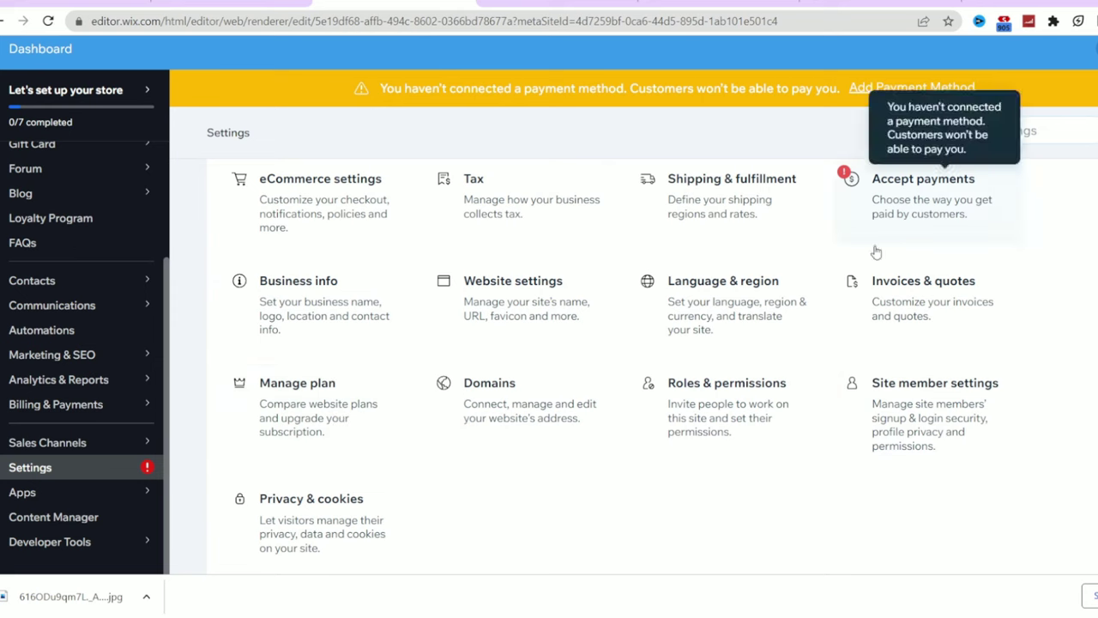
{"action": "scroll", "coordinate": [517, 335], "scroll_direction": "down", "scroll_amount": 4}
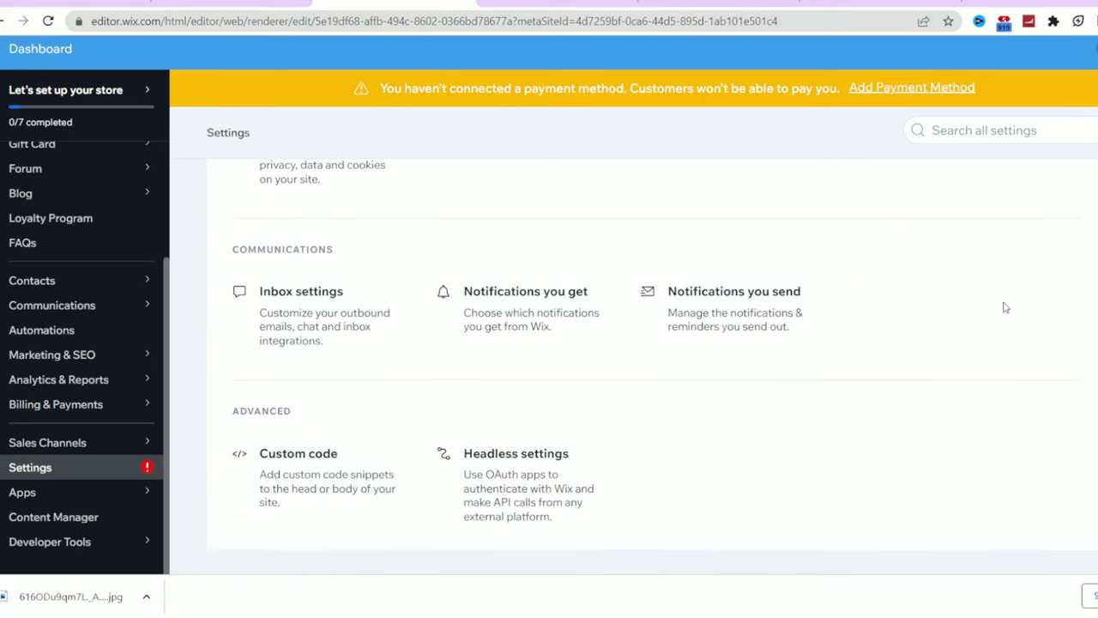
Leave the dashboard for the site editor and open the home page in preview mode
{"action": "left_click", "coordinate": [1094, 49]}
{"action": "left_click", "coordinate": [567, 129]}
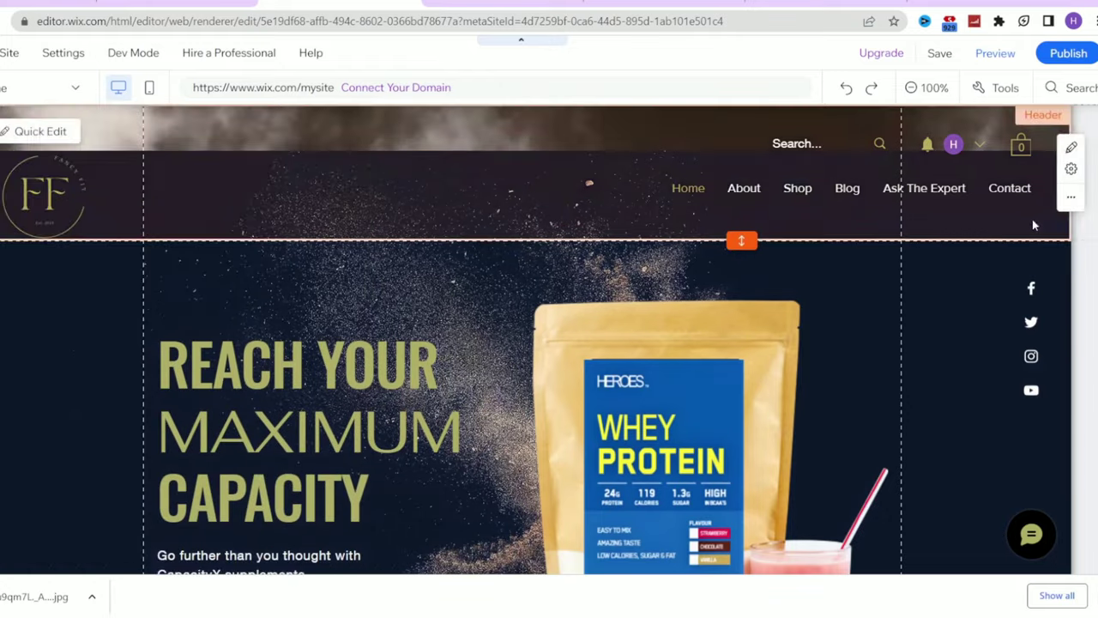
{"action": "scroll", "coordinate": [1083, 224], "scroll_direction": "down", "scroll_amount": 2}
{"action": "scroll", "coordinate": [852, 326], "scroll_direction": "down", "scroll_amount": 2}
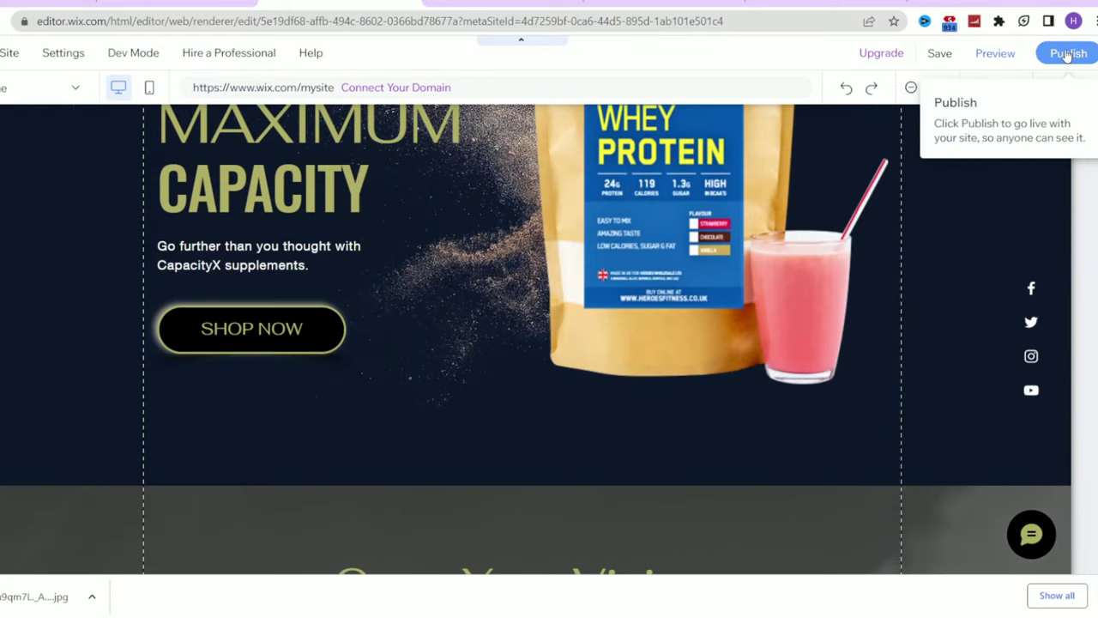
{"action": "left_click", "coordinate": [993, 55]}
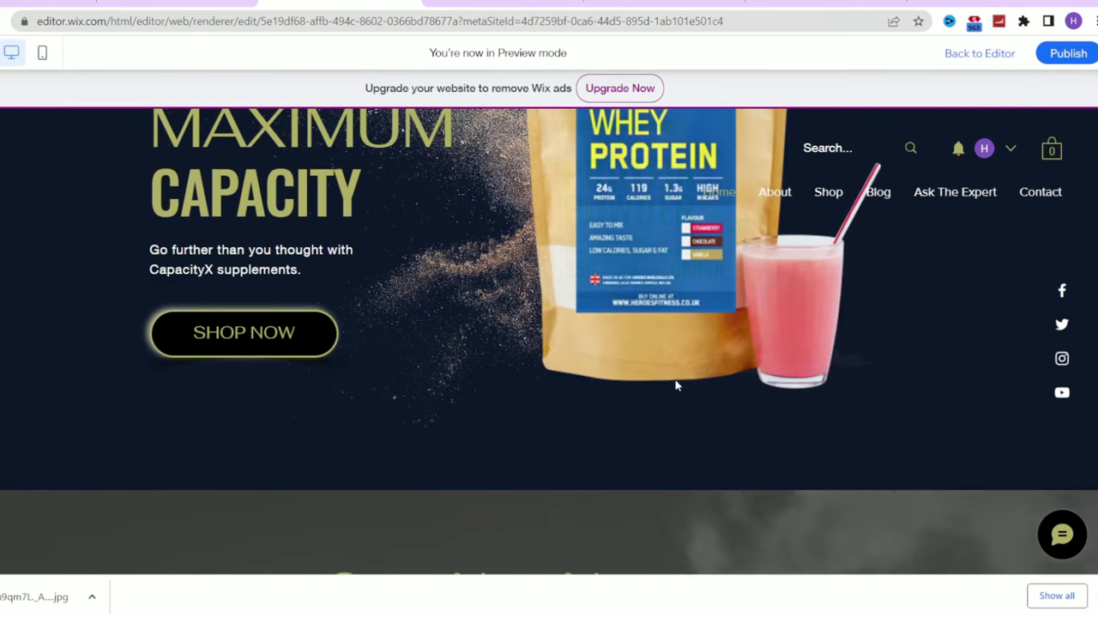
Examine the previewed home page from the hero banner through the featured products to the fitness blog
{"action": "scroll", "coordinate": [673, 350], "scroll_direction": "up", "scroll_amount": 4}
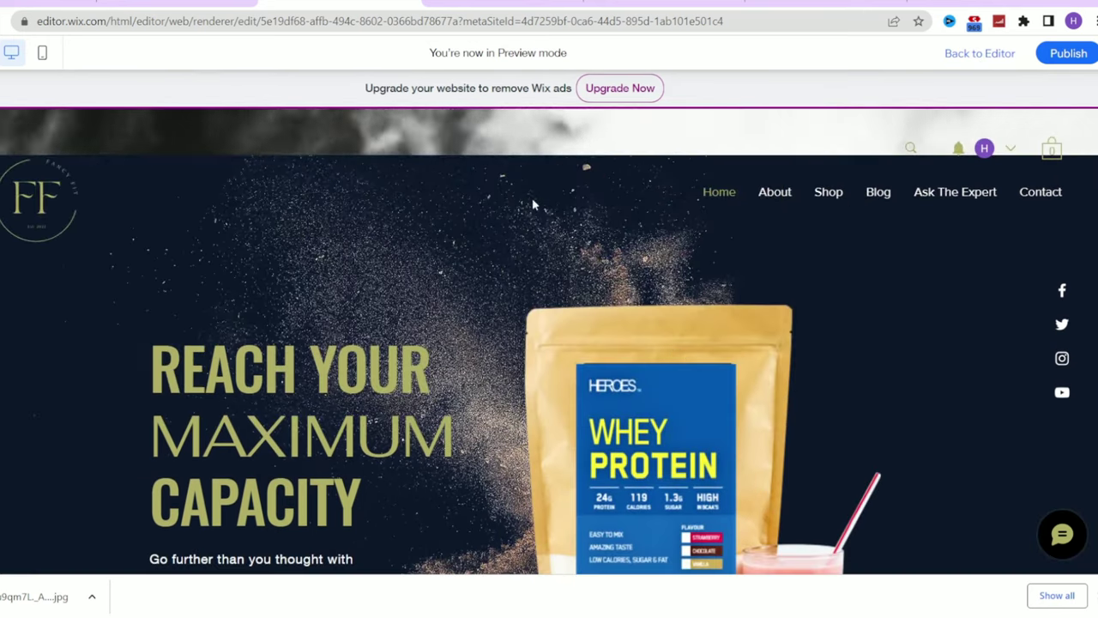
{"action": "scroll", "coordinate": [483, 246], "scroll_direction": "down", "scroll_amount": 2}
{"action": "scroll", "coordinate": [485, 248], "scroll_direction": "down", "scroll_amount": 12}
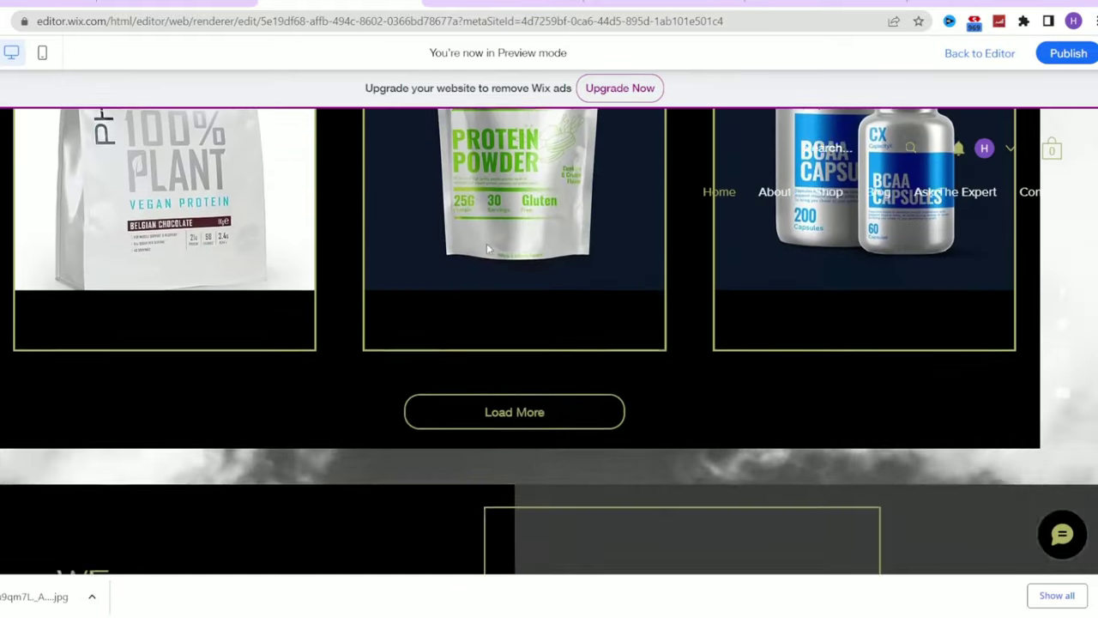
{"action": "scroll", "coordinate": [412, 320], "scroll_direction": "up", "scroll_amount": 3}
{"action": "scroll", "coordinate": [412, 320], "scroll_direction": "down", "scroll_amount": 2}
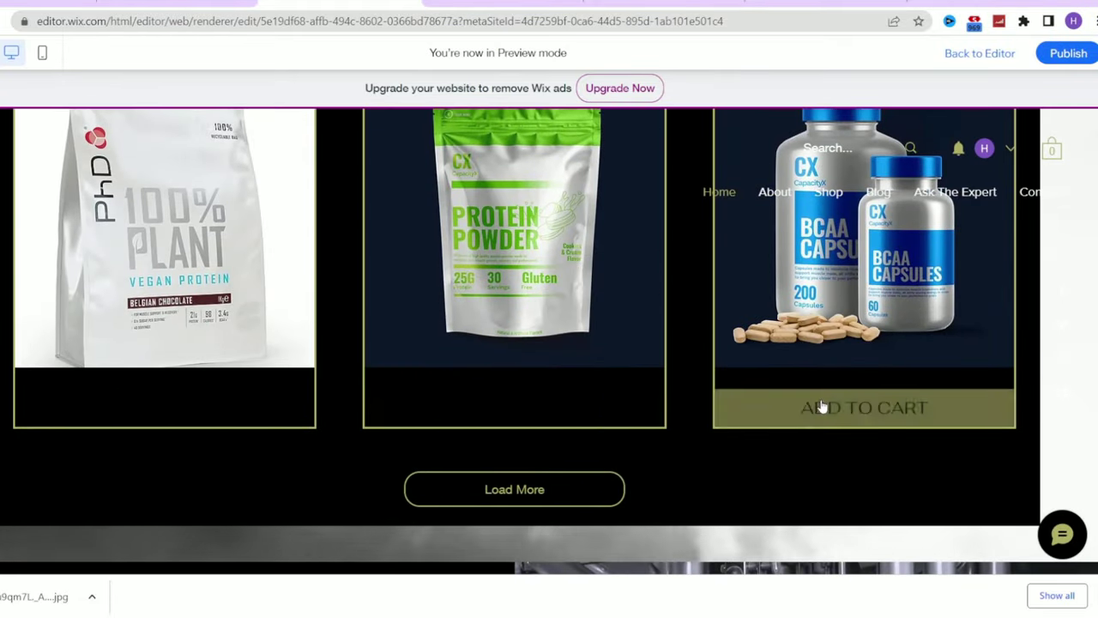
{"action": "scroll", "coordinate": [633, 380], "scroll_direction": "up", "scroll_amount": 2}
{"action": "scroll", "coordinate": [633, 380], "scroll_direction": "down", "scroll_amount": 10}
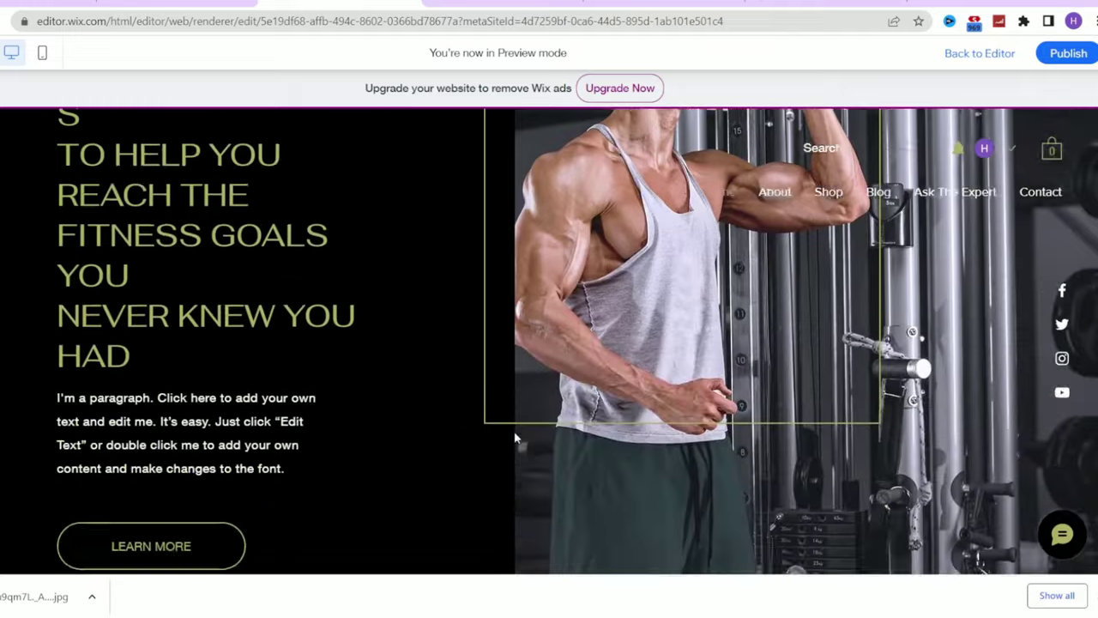
{"action": "scroll", "coordinate": [651, 470], "scroll_direction": "down", "scroll_amount": 12}
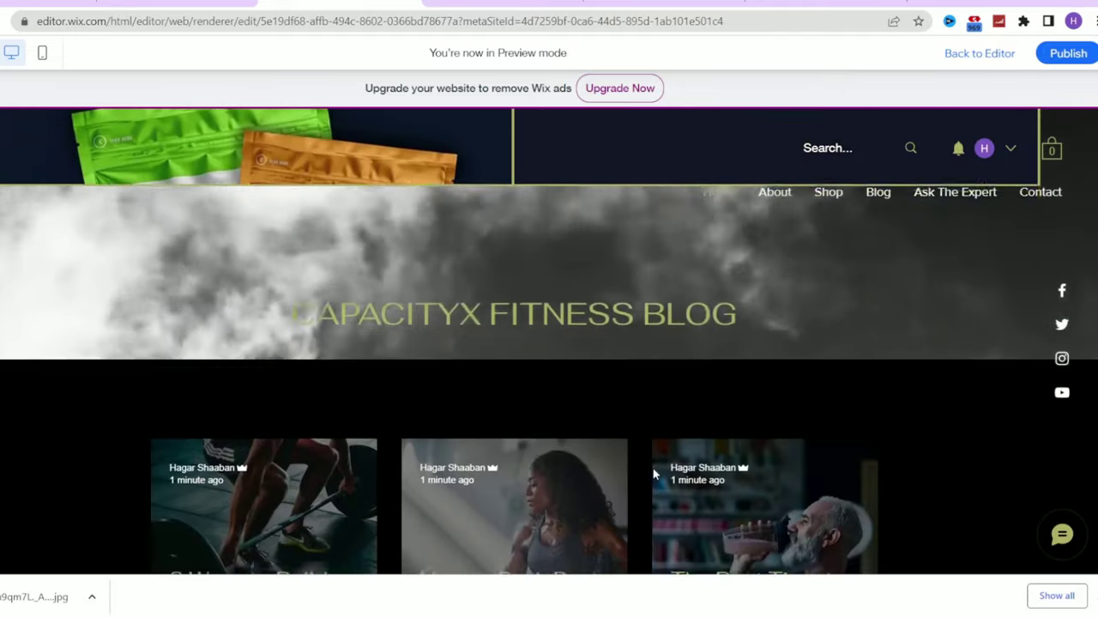
Inspect the 100% Plant vegan protein product in its quick view from the previewed home page, then close the quick view
{"action": "scroll", "coordinate": [653, 467], "scroll_direction": "down", "scroll_amount": 2}
{"action": "scroll", "coordinate": [653, 466], "scroll_direction": "up", "scroll_amount": 20}
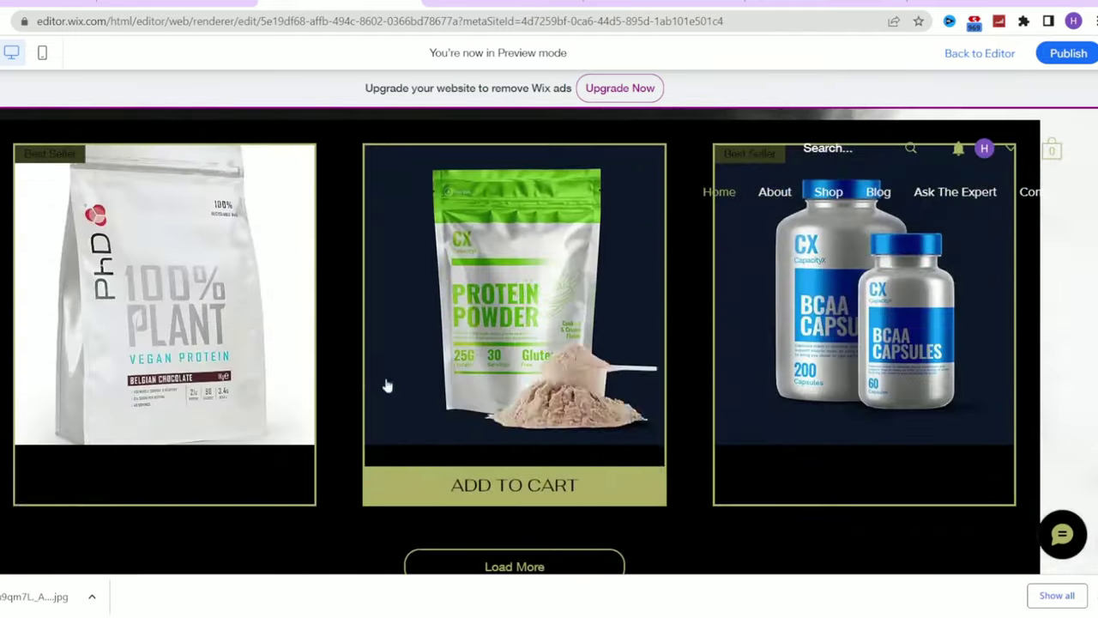
{"action": "left_click", "coordinate": [174, 483]}
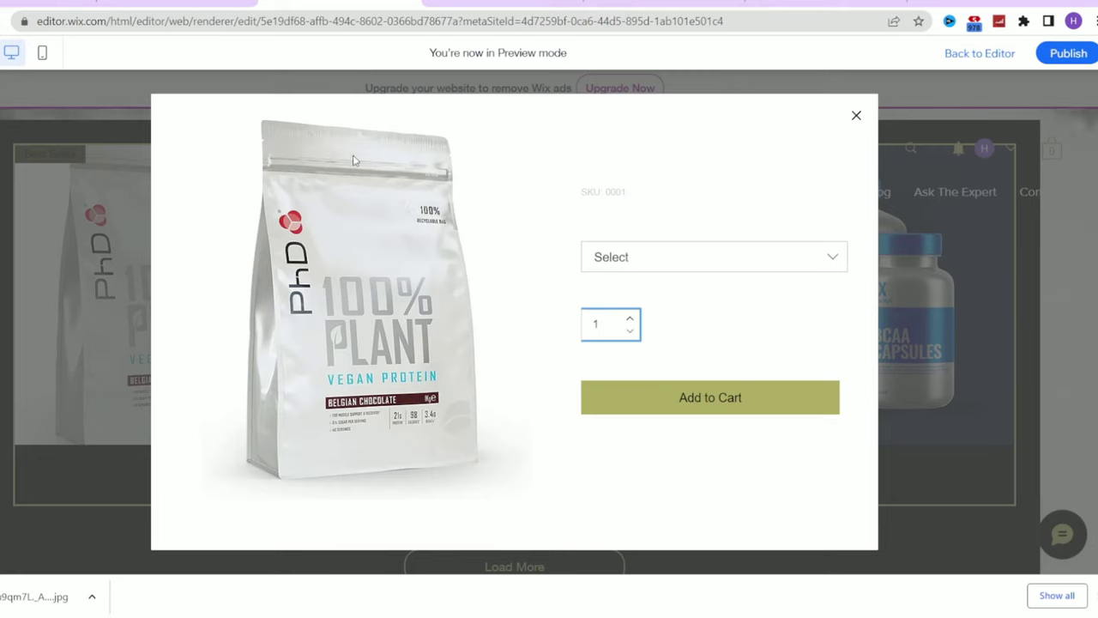
{"action": "left_click", "coordinate": [854, 117]}
Examine the hero banner of the previewed home page, including its product image and the Shop Now area
{"action": "scroll", "coordinate": [515, 282], "scroll_direction": "up", "scroll_amount": 10}
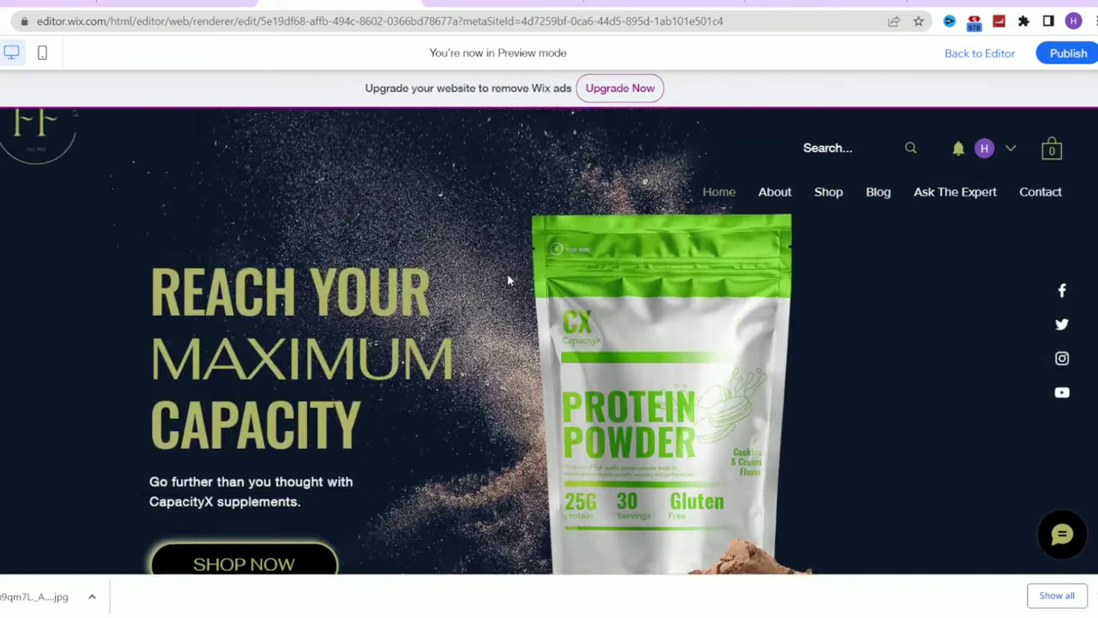
{"action": "scroll", "coordinate": [575, 456], "scroll_direction": "down", "scroll_amount": 3}
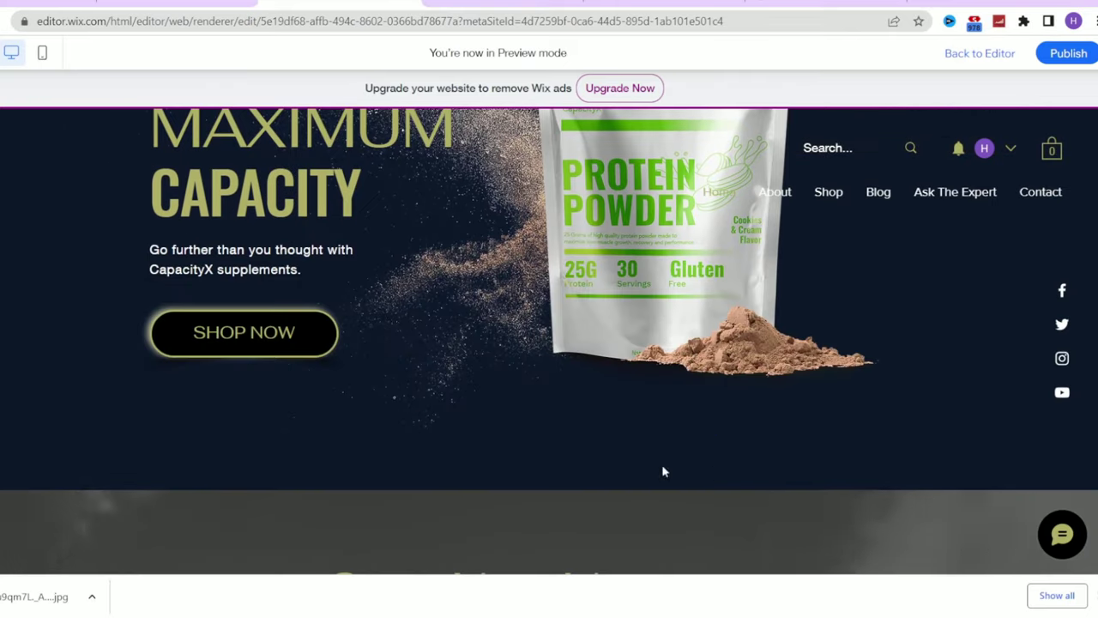
{"action": "scroll", "coordinate": [885, 324], "scroll_direction": "up", "scroll_amount": 3}
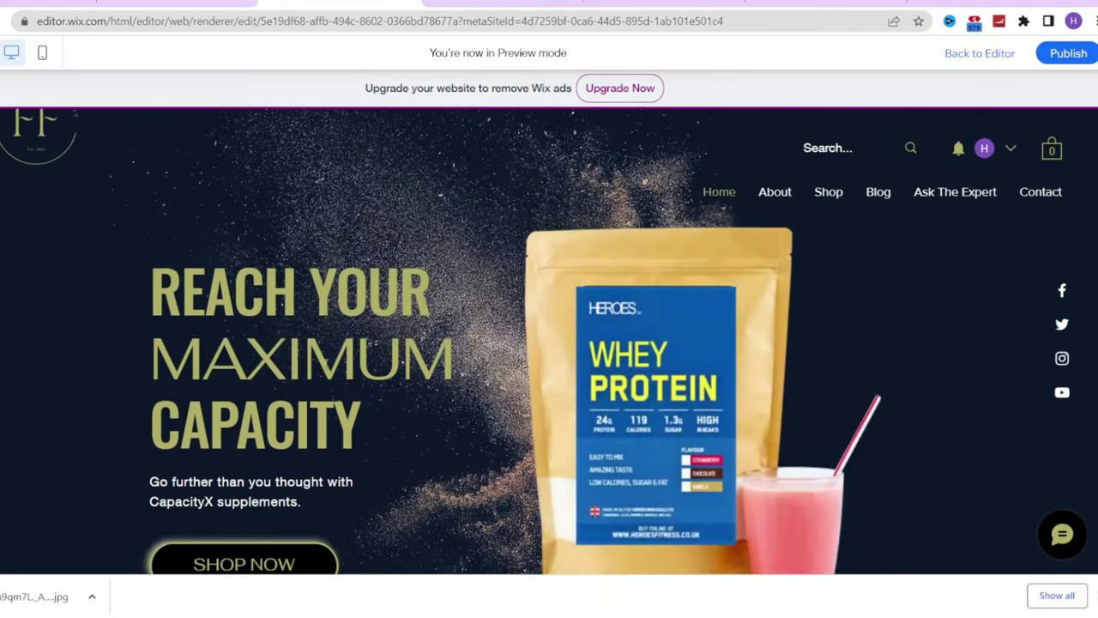
{"action": "scroll", "coordinate": [884, 323], "scroll_direction": "down", "scroll_amount": 8}
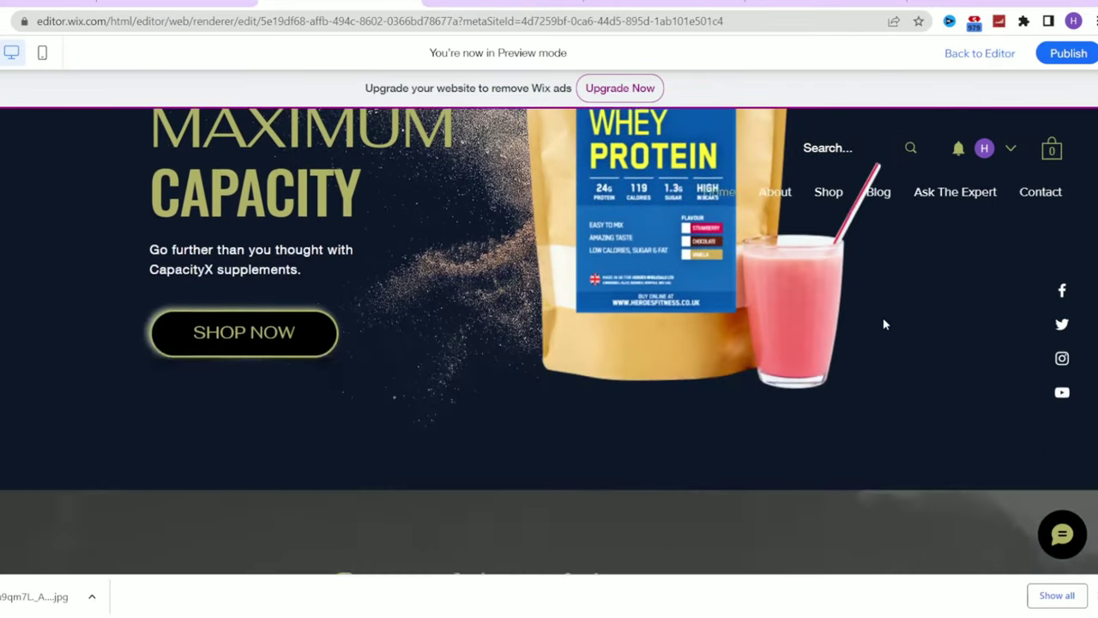